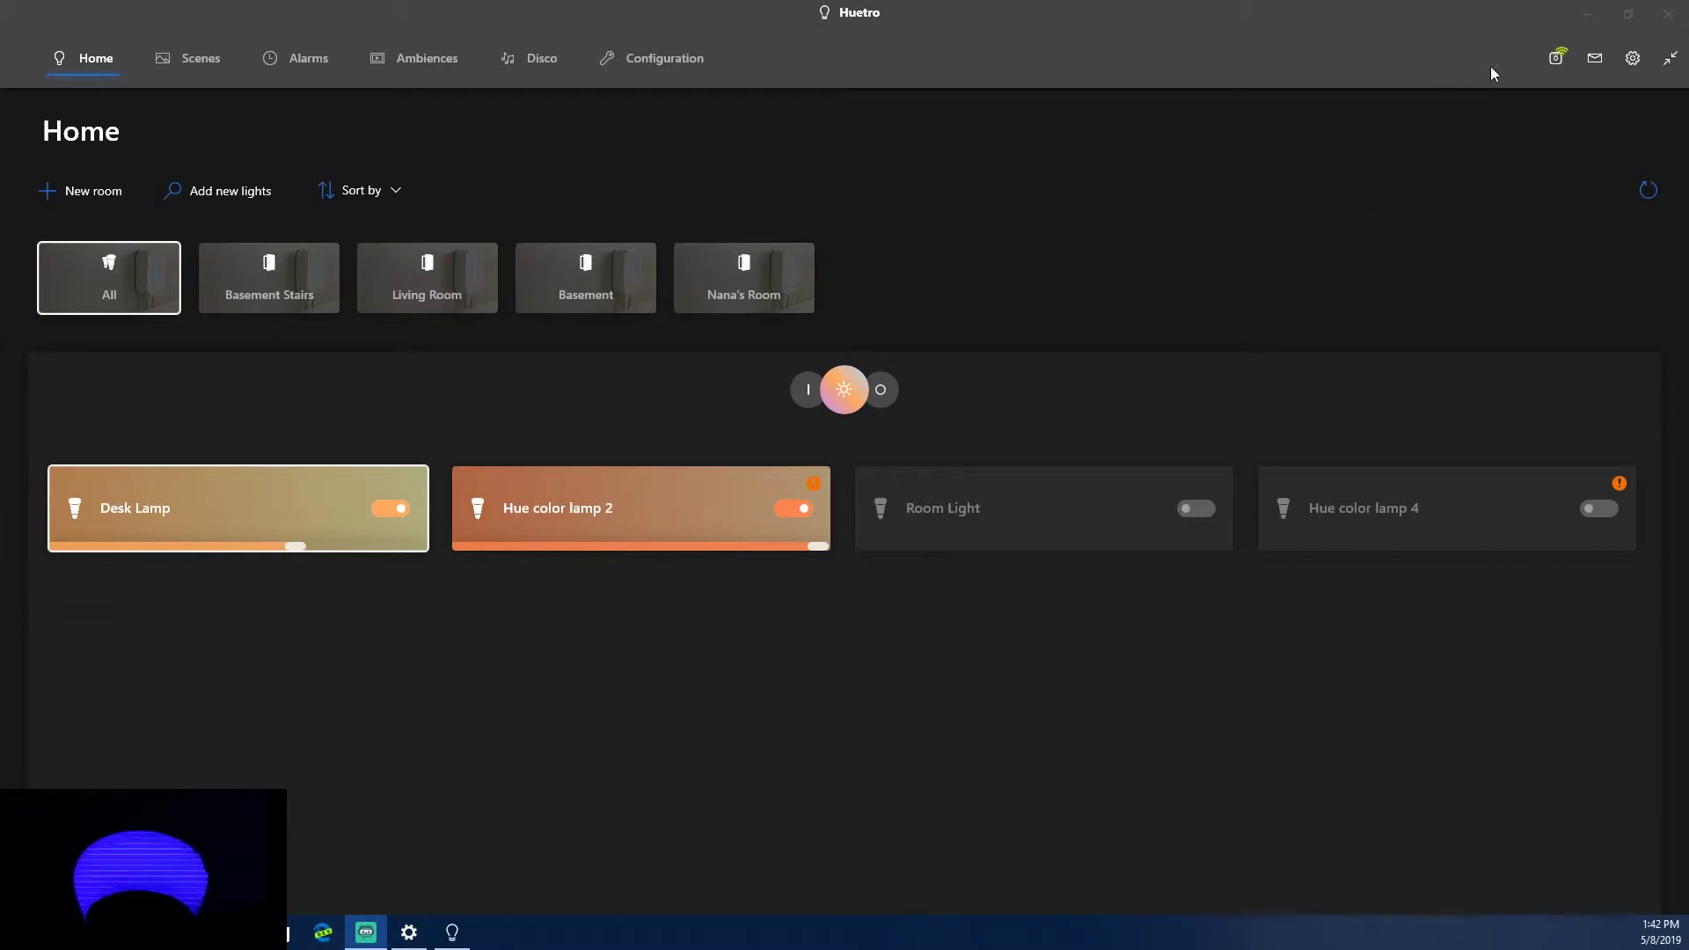
- Check the connected Philips hue bridge's details and close them
left_click(1552, 64)
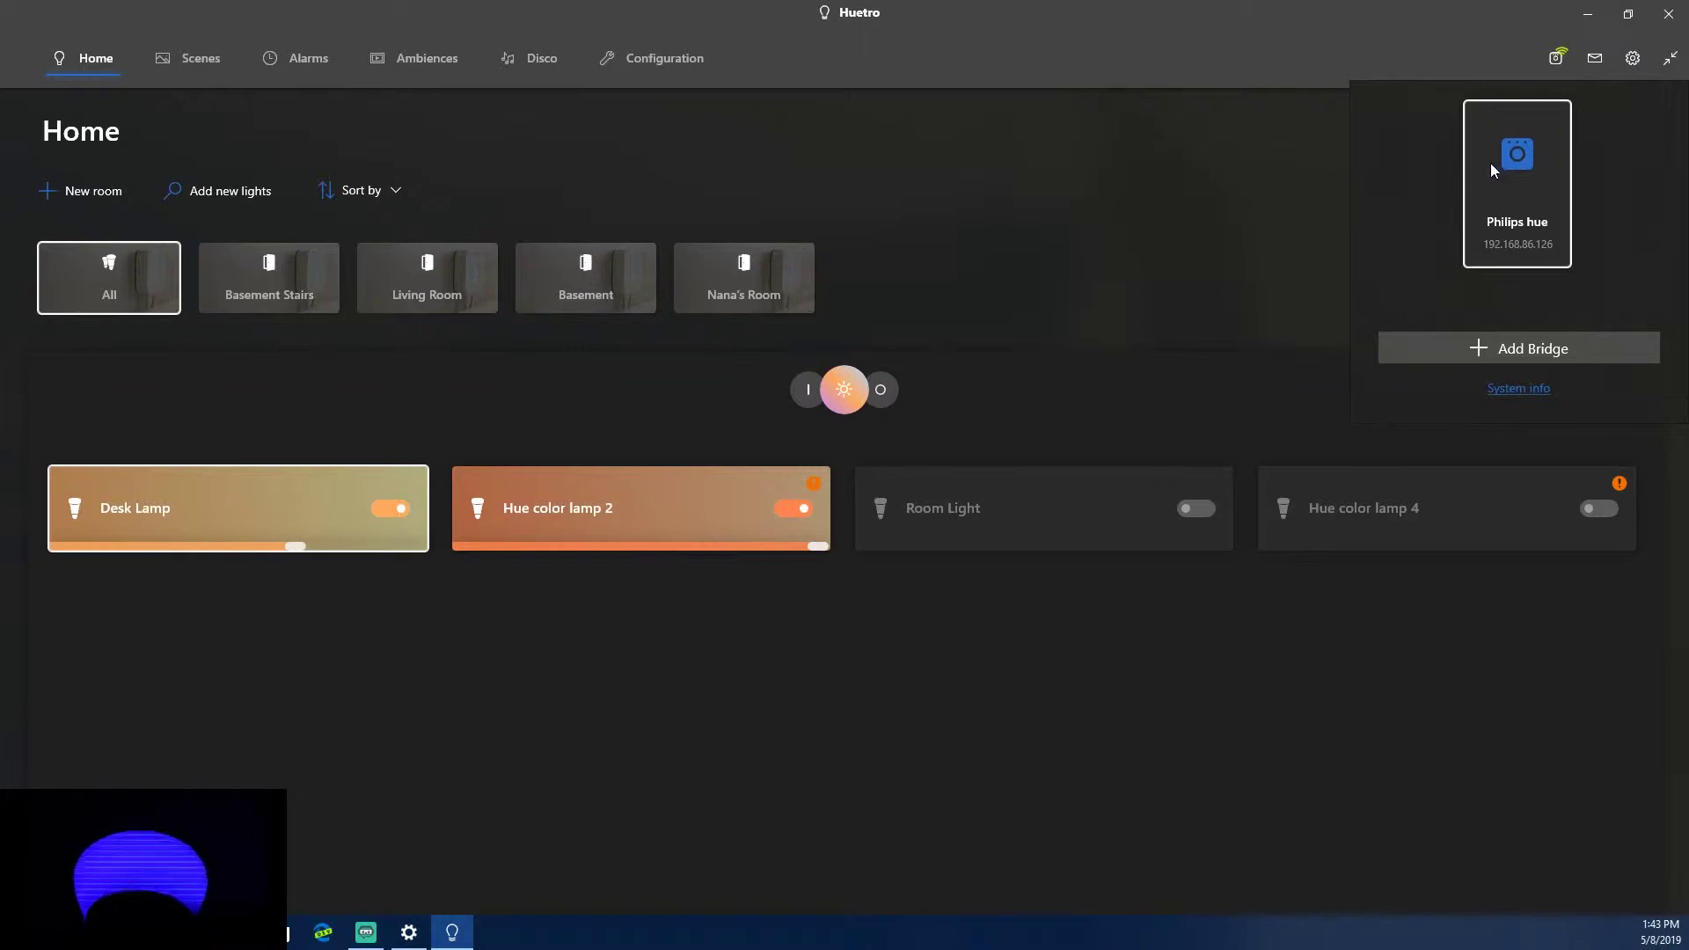
left_click(1161, 64)
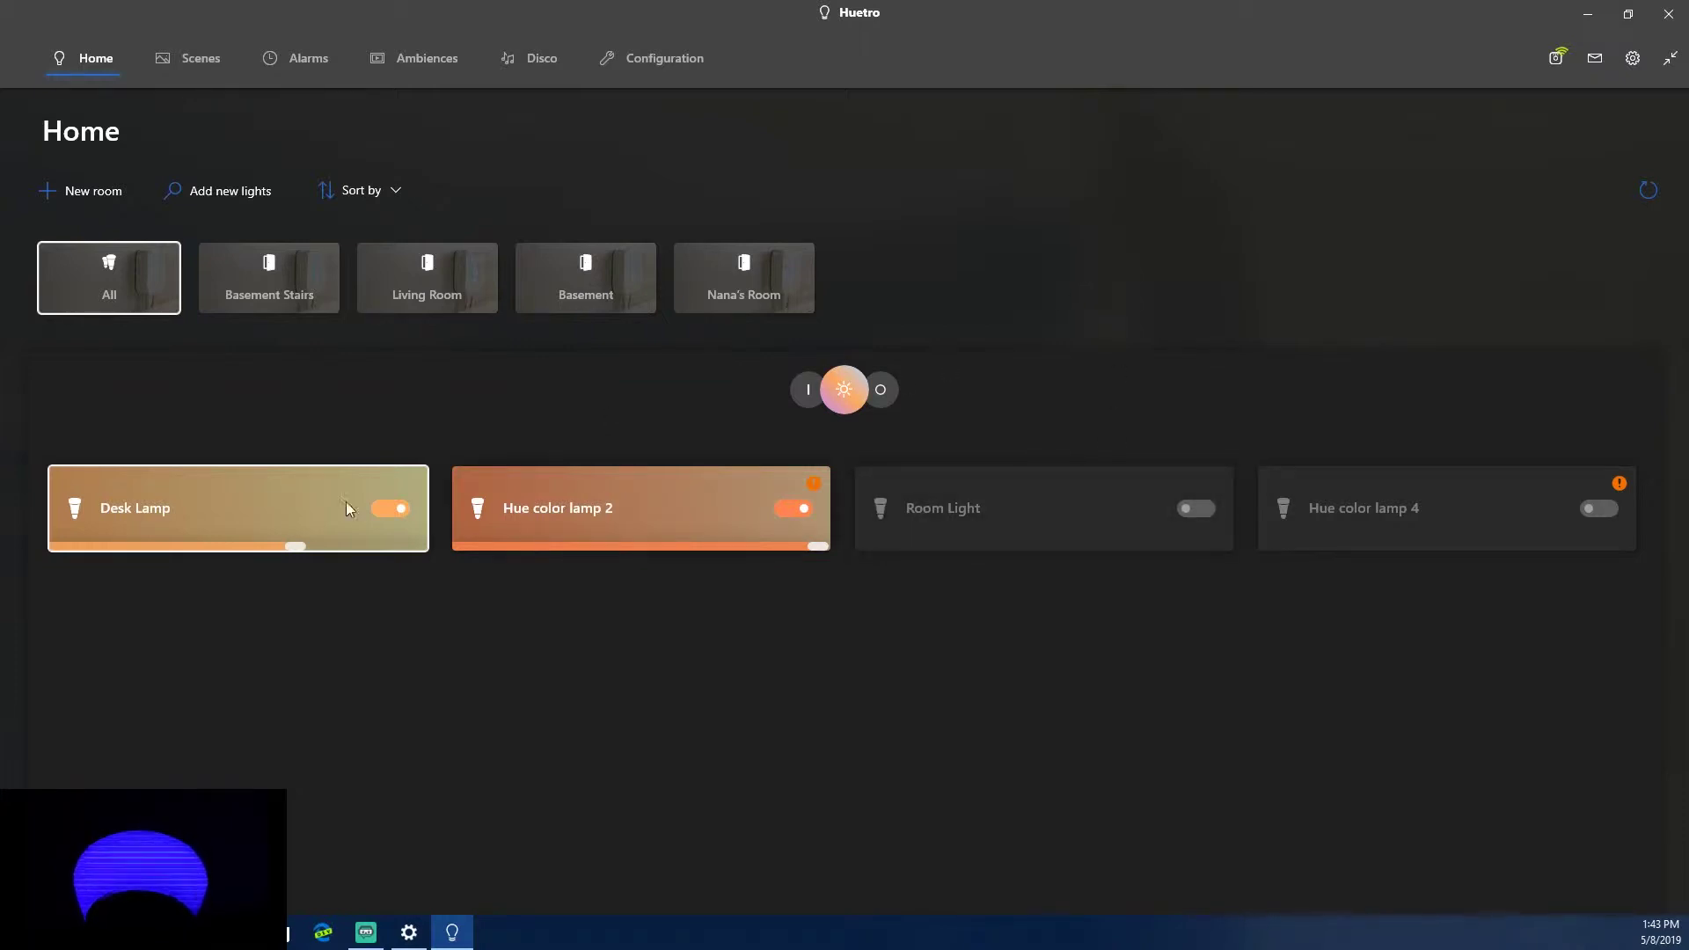
- Adjust the Desk Lamp's brightness to about 65%
mouse_move(296, 546)
left_mouse_down()
mouse_move(414, 531)
mouse_move(293, 548)
left_mouse_up()
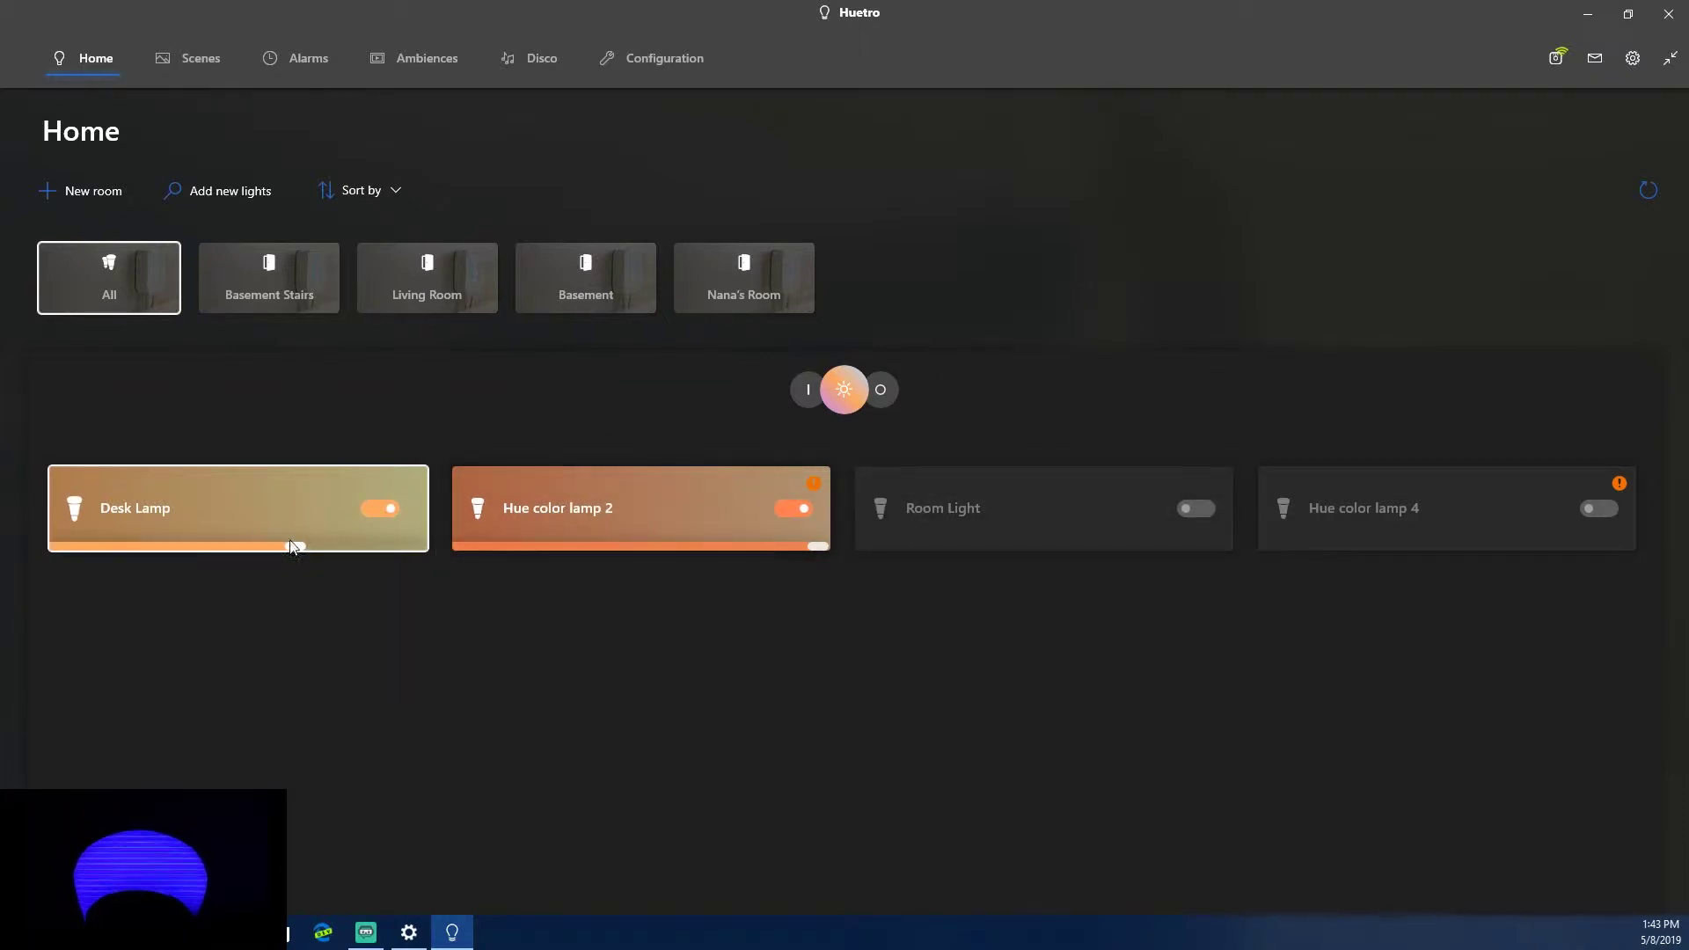
left_click(255, 504)
left_click_drag(265, 546, 421, 540)
left_click_drag(243, 510, 298, 529)
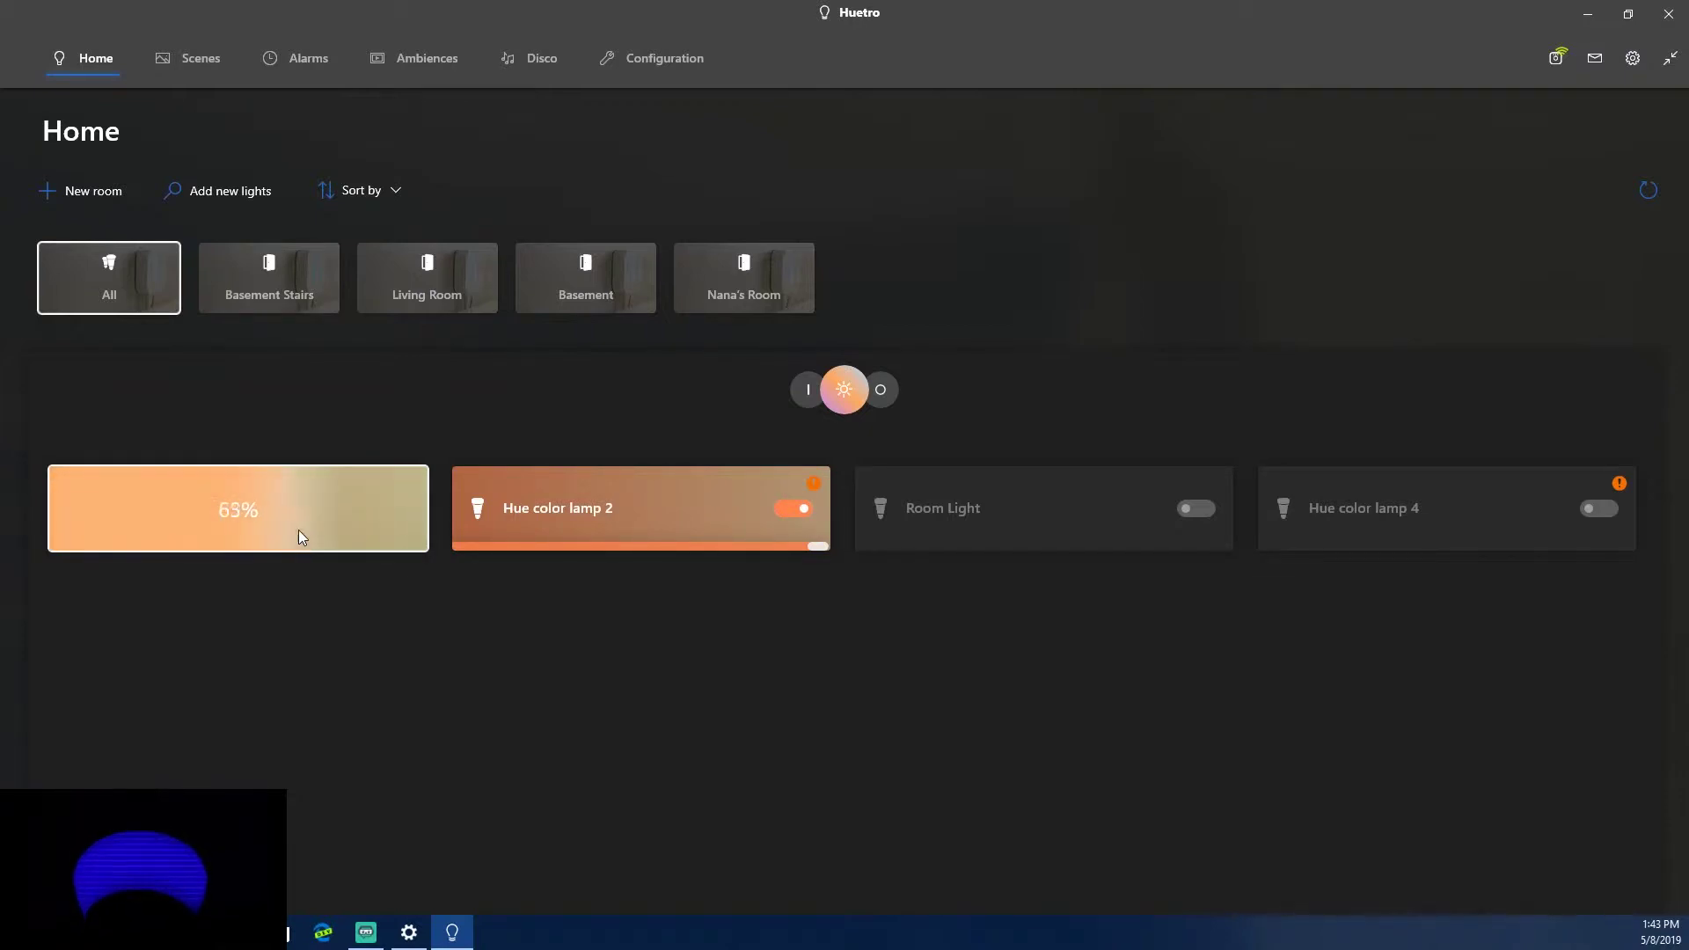
- Open the Desk Lamp's colour controls and change its colour to pink and then to white
left_click(328, 519)
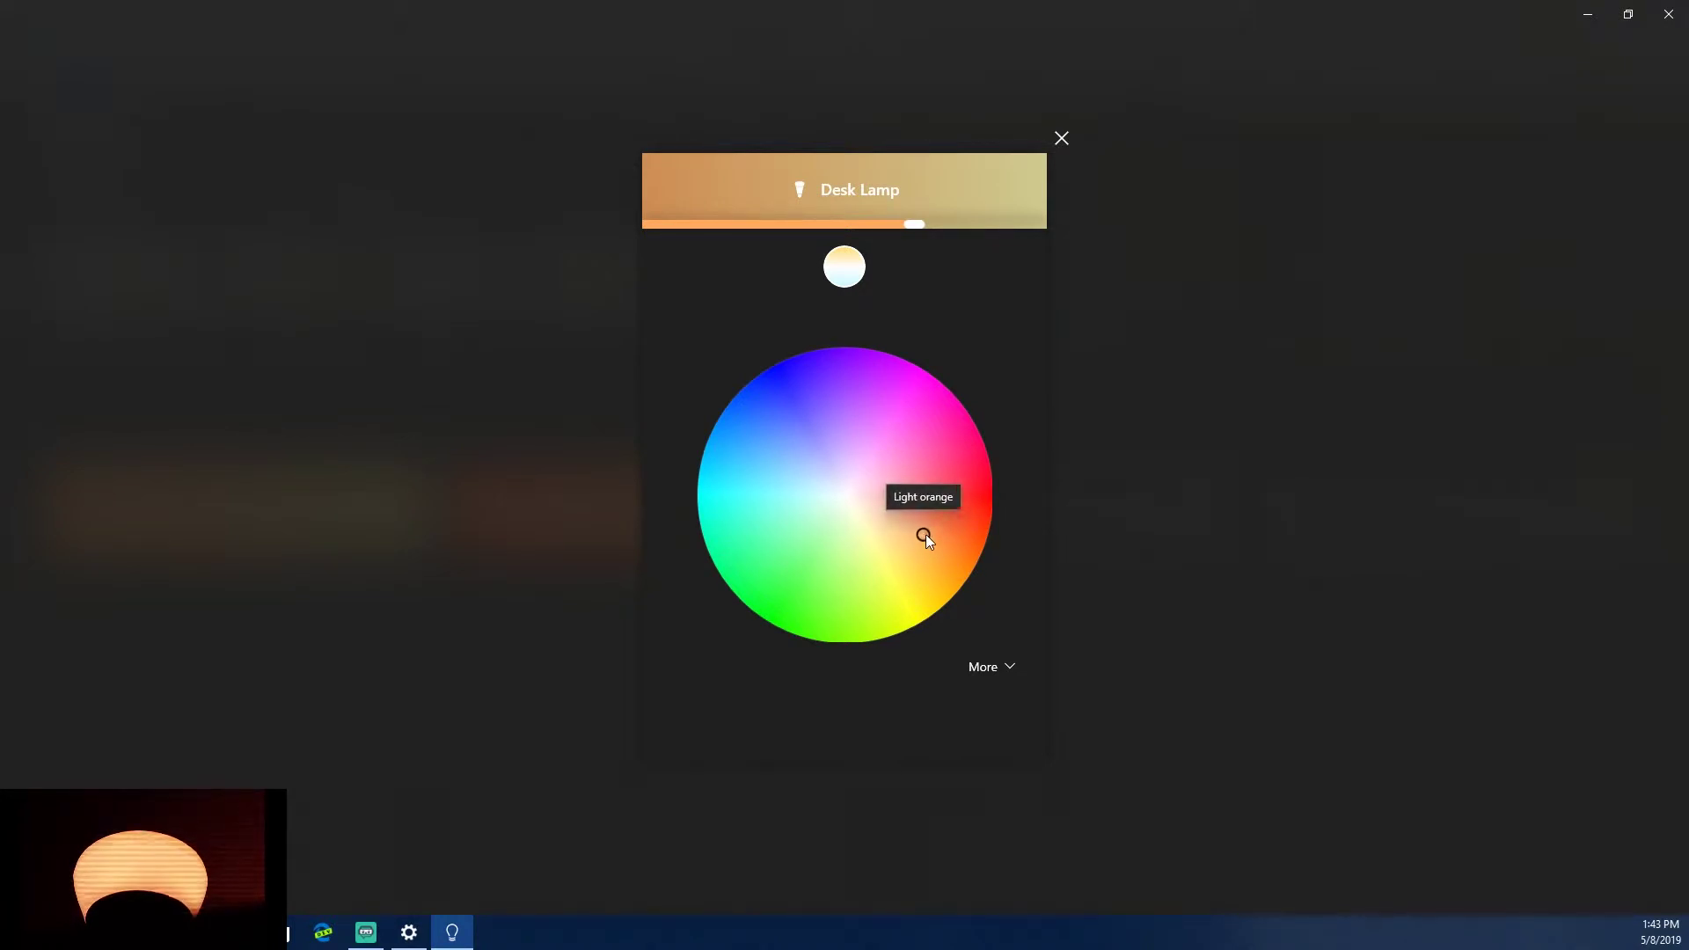
left_click(901, 425)
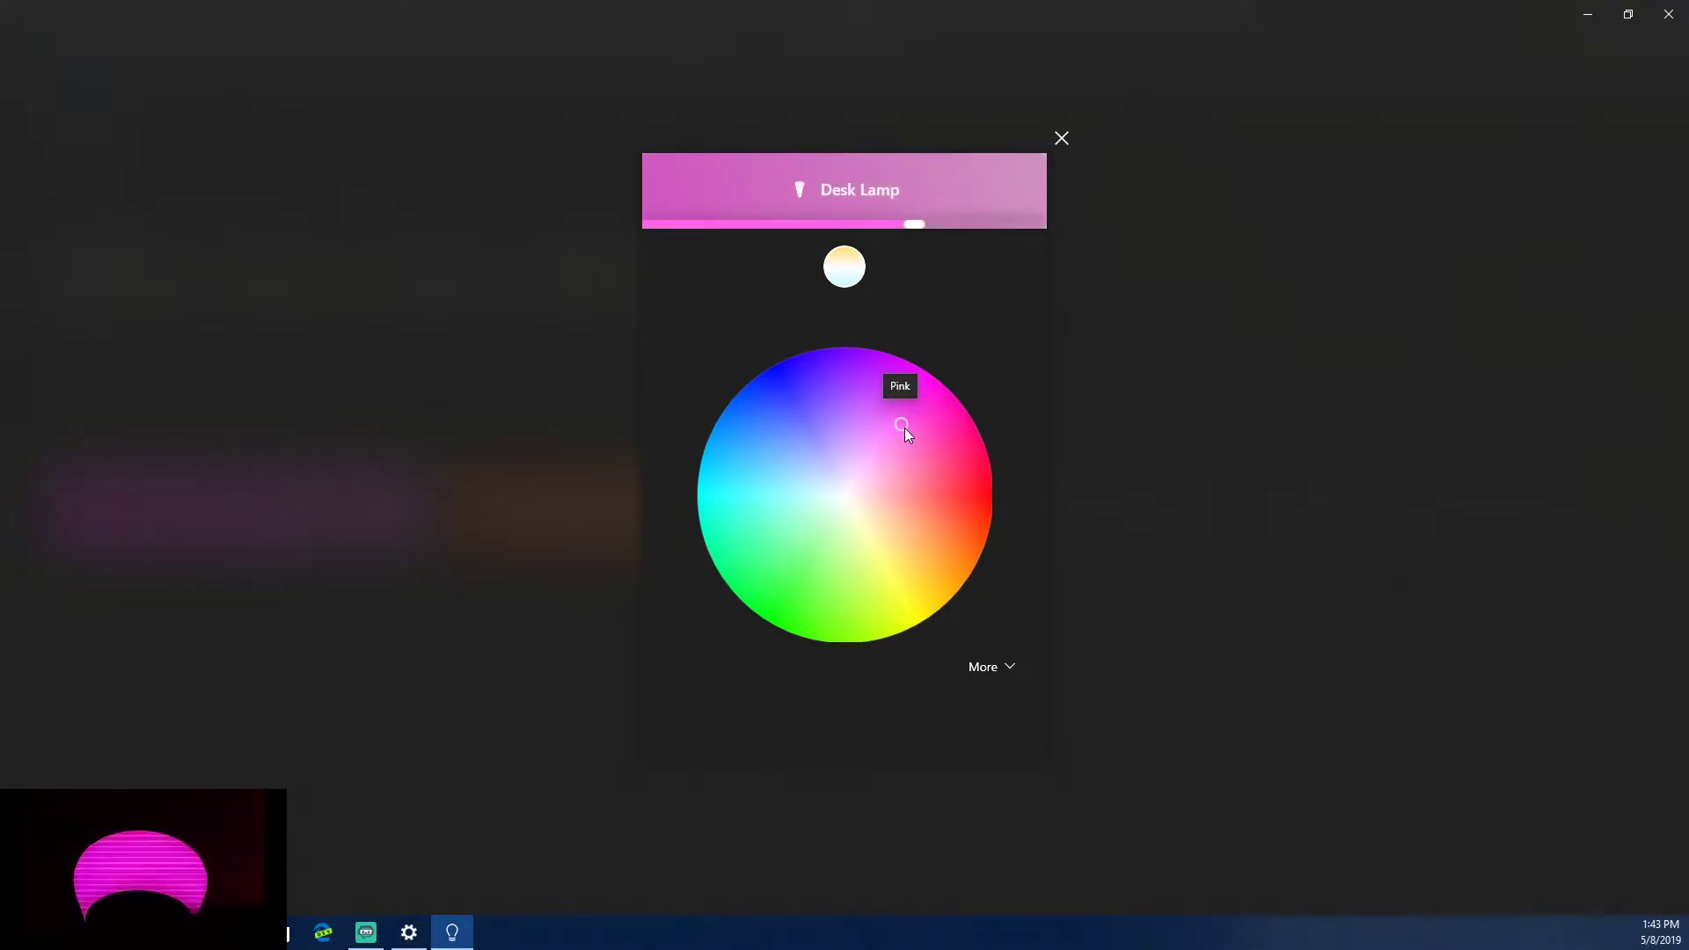
left_click_drag(883, 426, 847, 495)
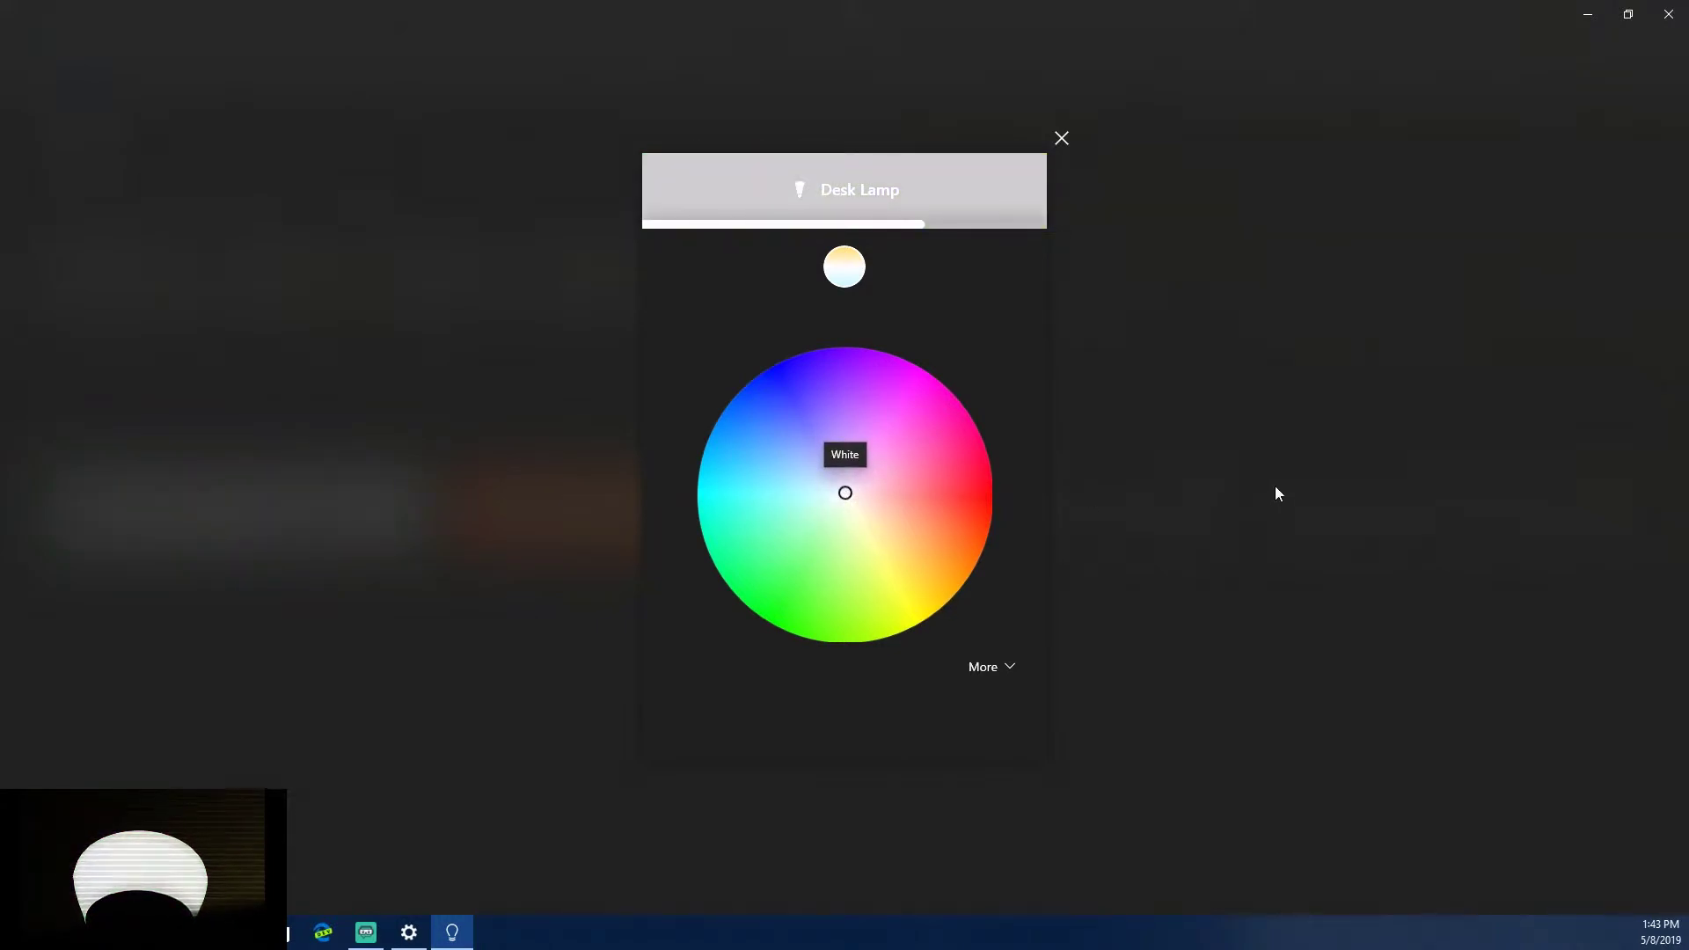
mouse_move(847, 495)
left_mouse_down()
mouse_move(827, 494)
mouse_move(844, 487)
left_mouse_up()
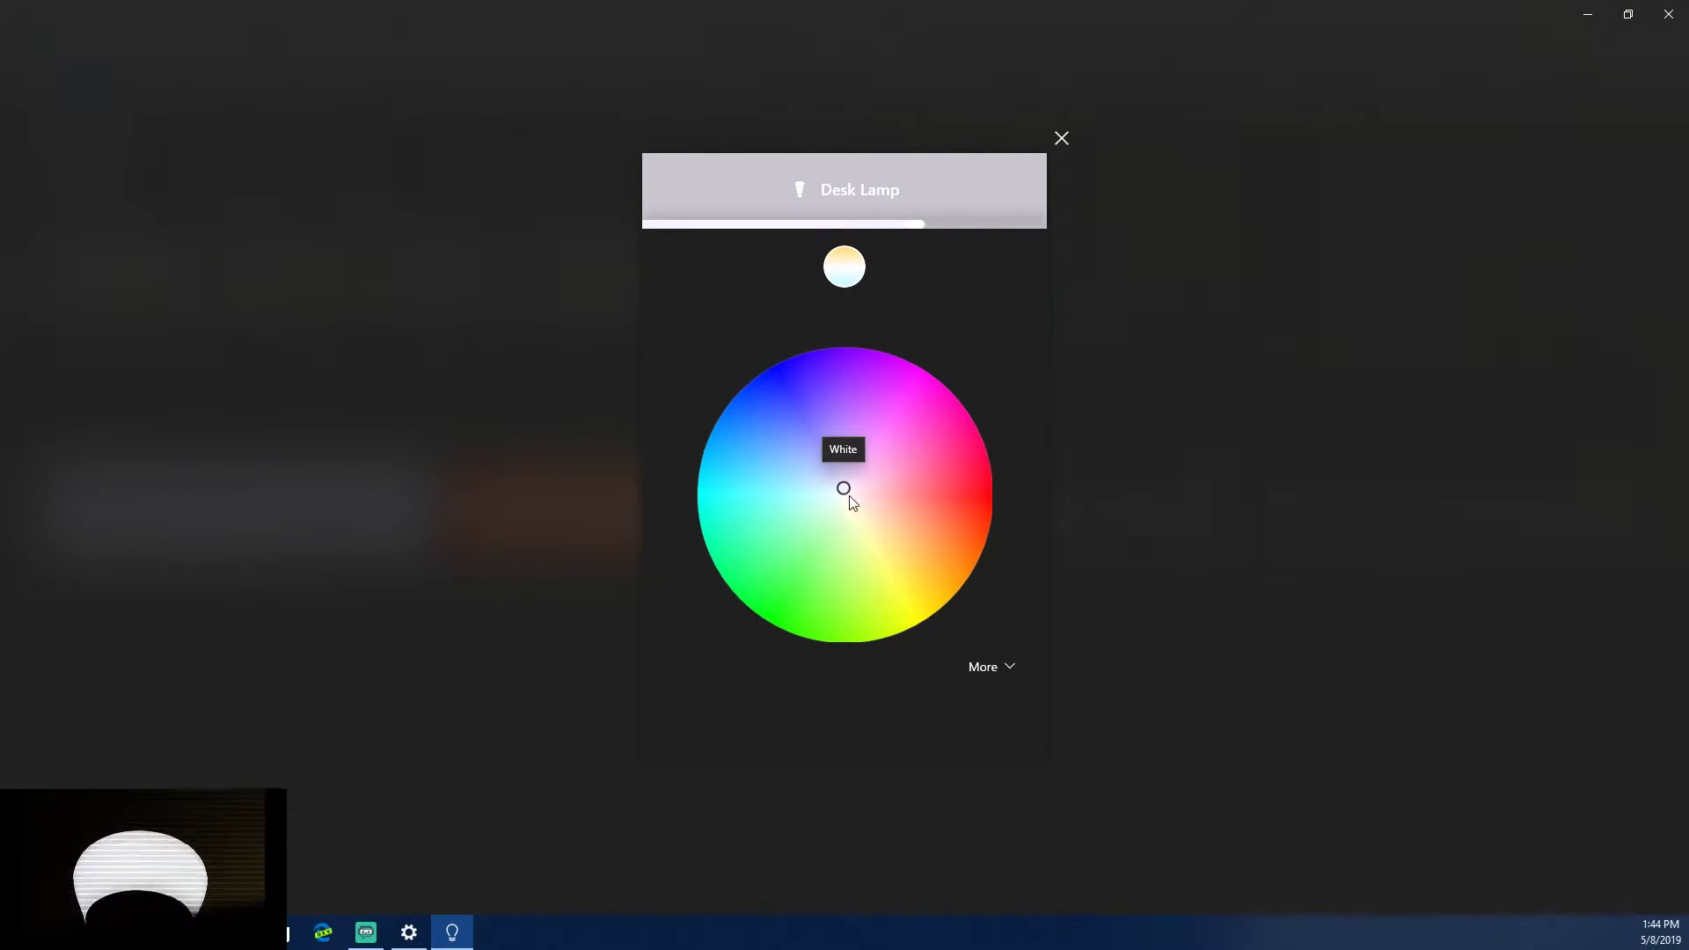
- Raise the Desk Lamp's brightness to maximum and change its colour to green and then to red
left_click_drag(930, 226, 991, 236)
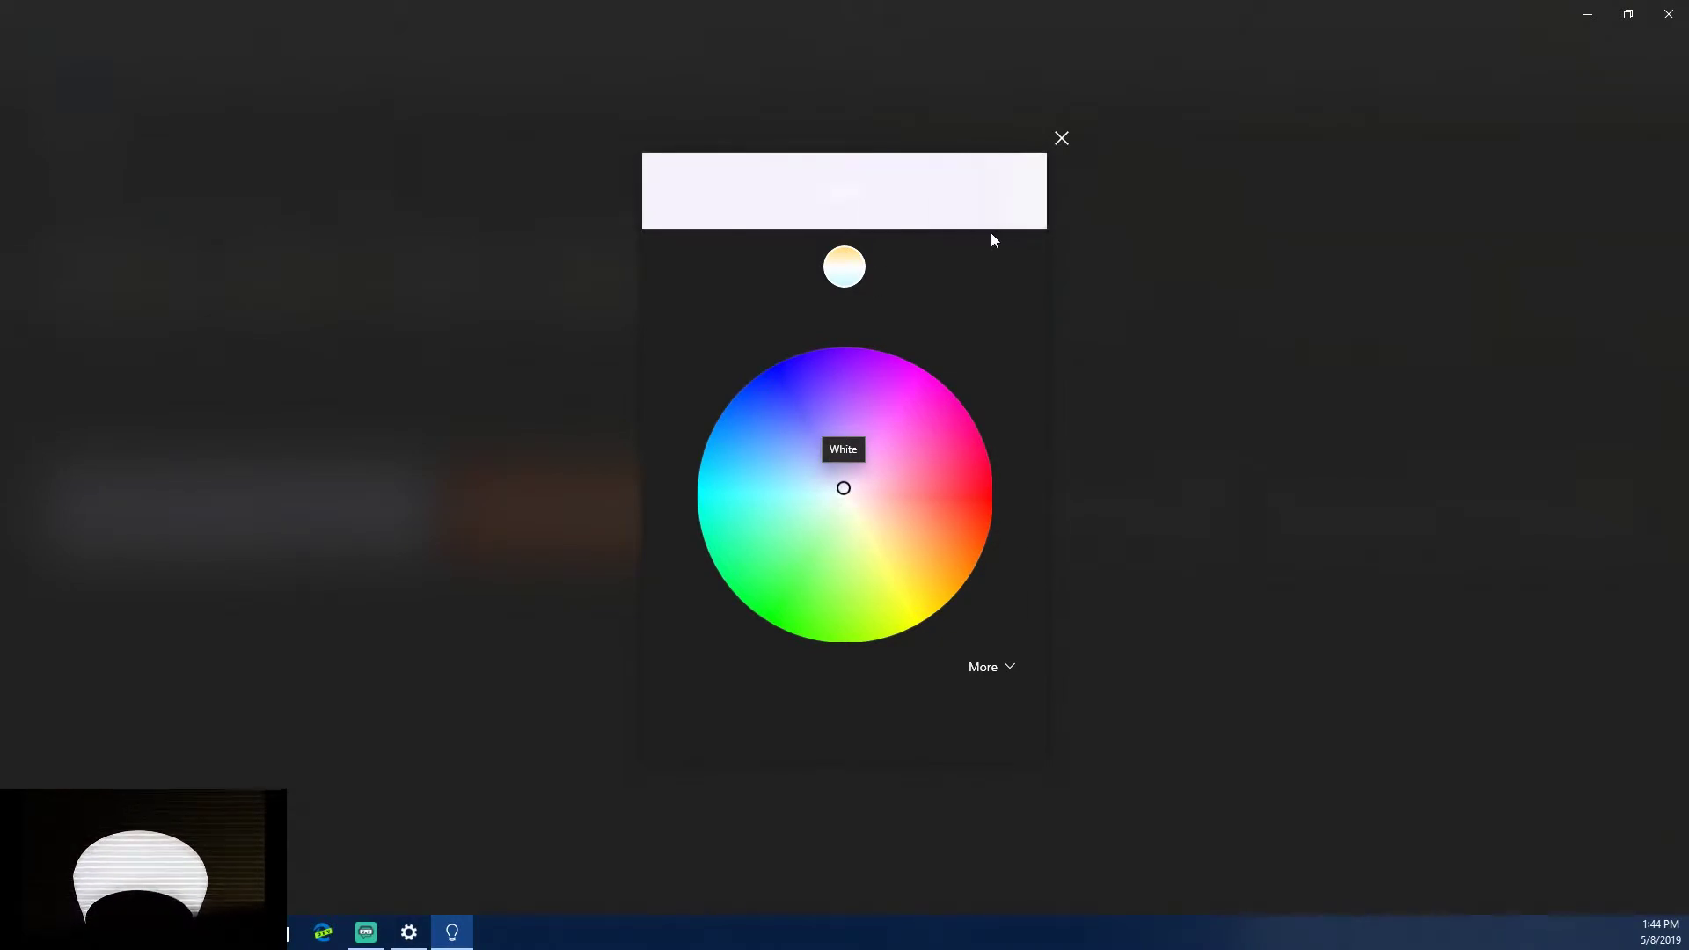
left_click_drag(852, 519, 852, 698)
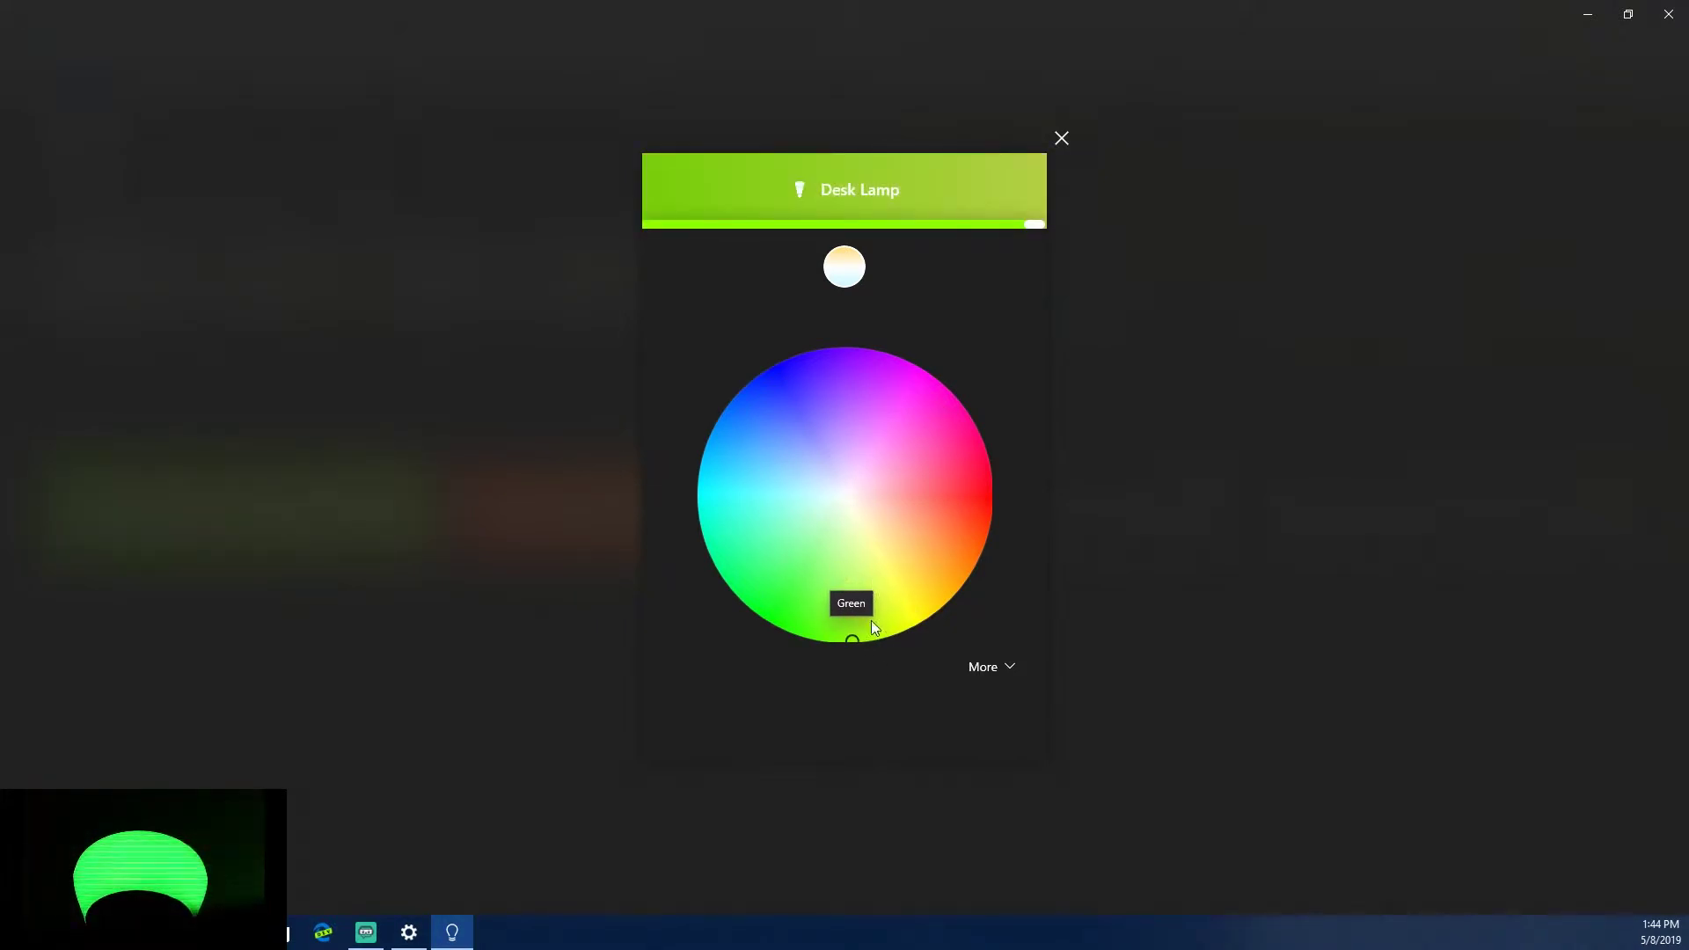
left_click_drag(850, 633, 996, 497)
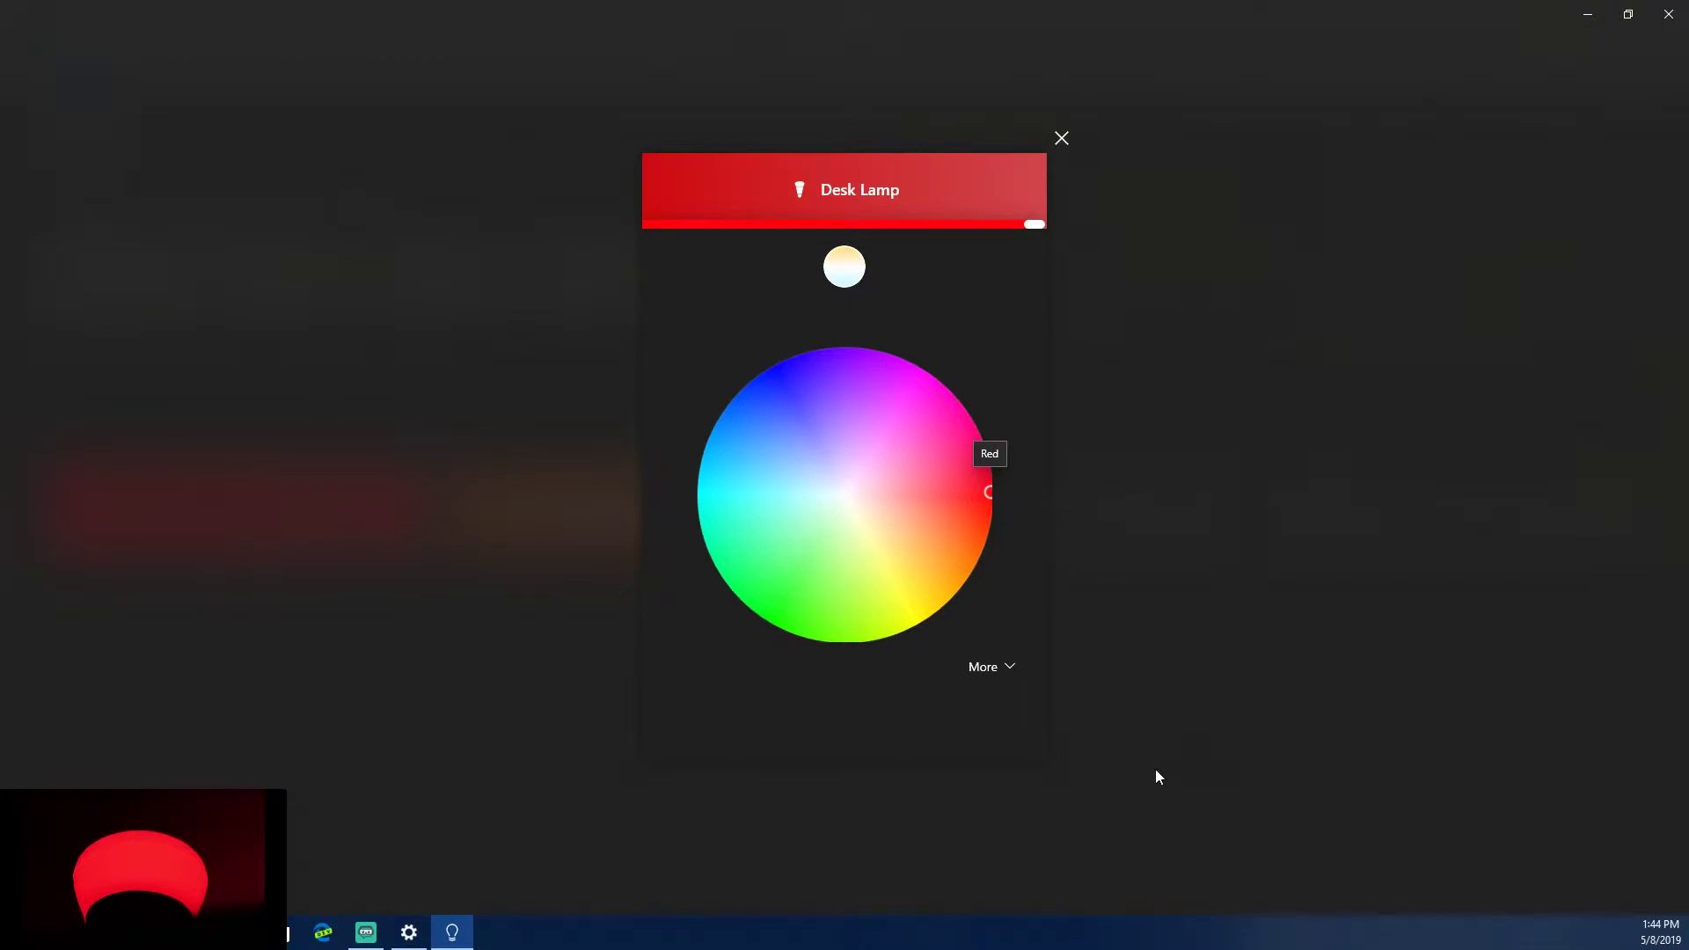
- Examine the Desk Lamp's numeric colour values in RGB and HSV, along with the hex code
left_click(1000, 669)
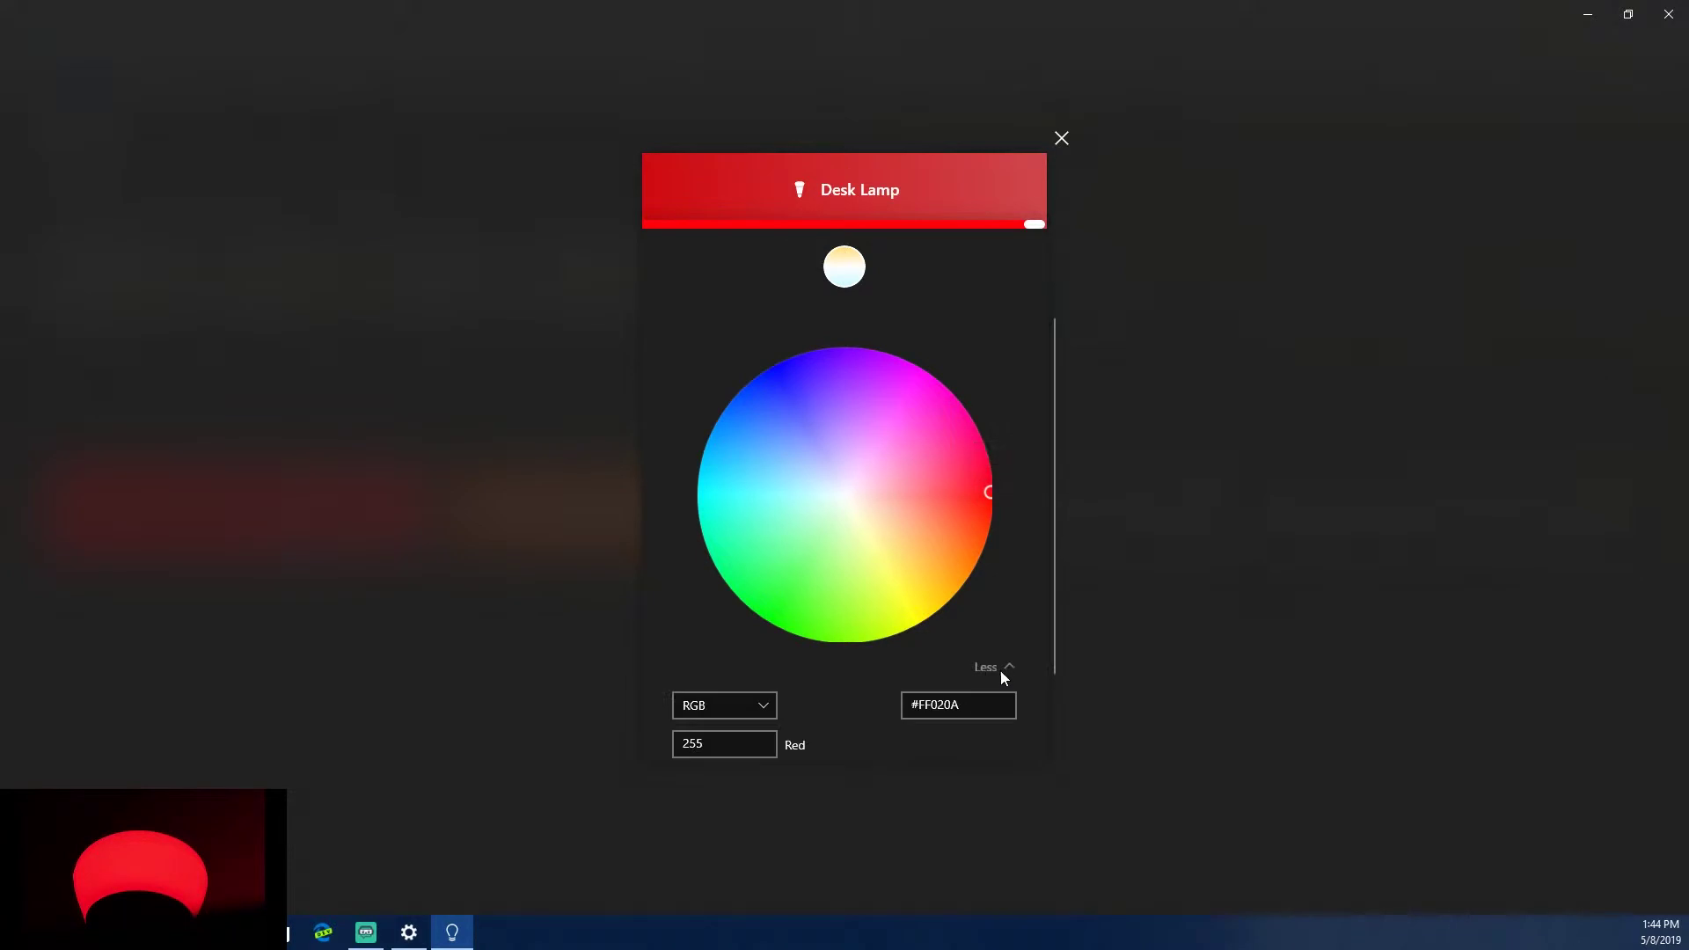
left_click(732, 706)
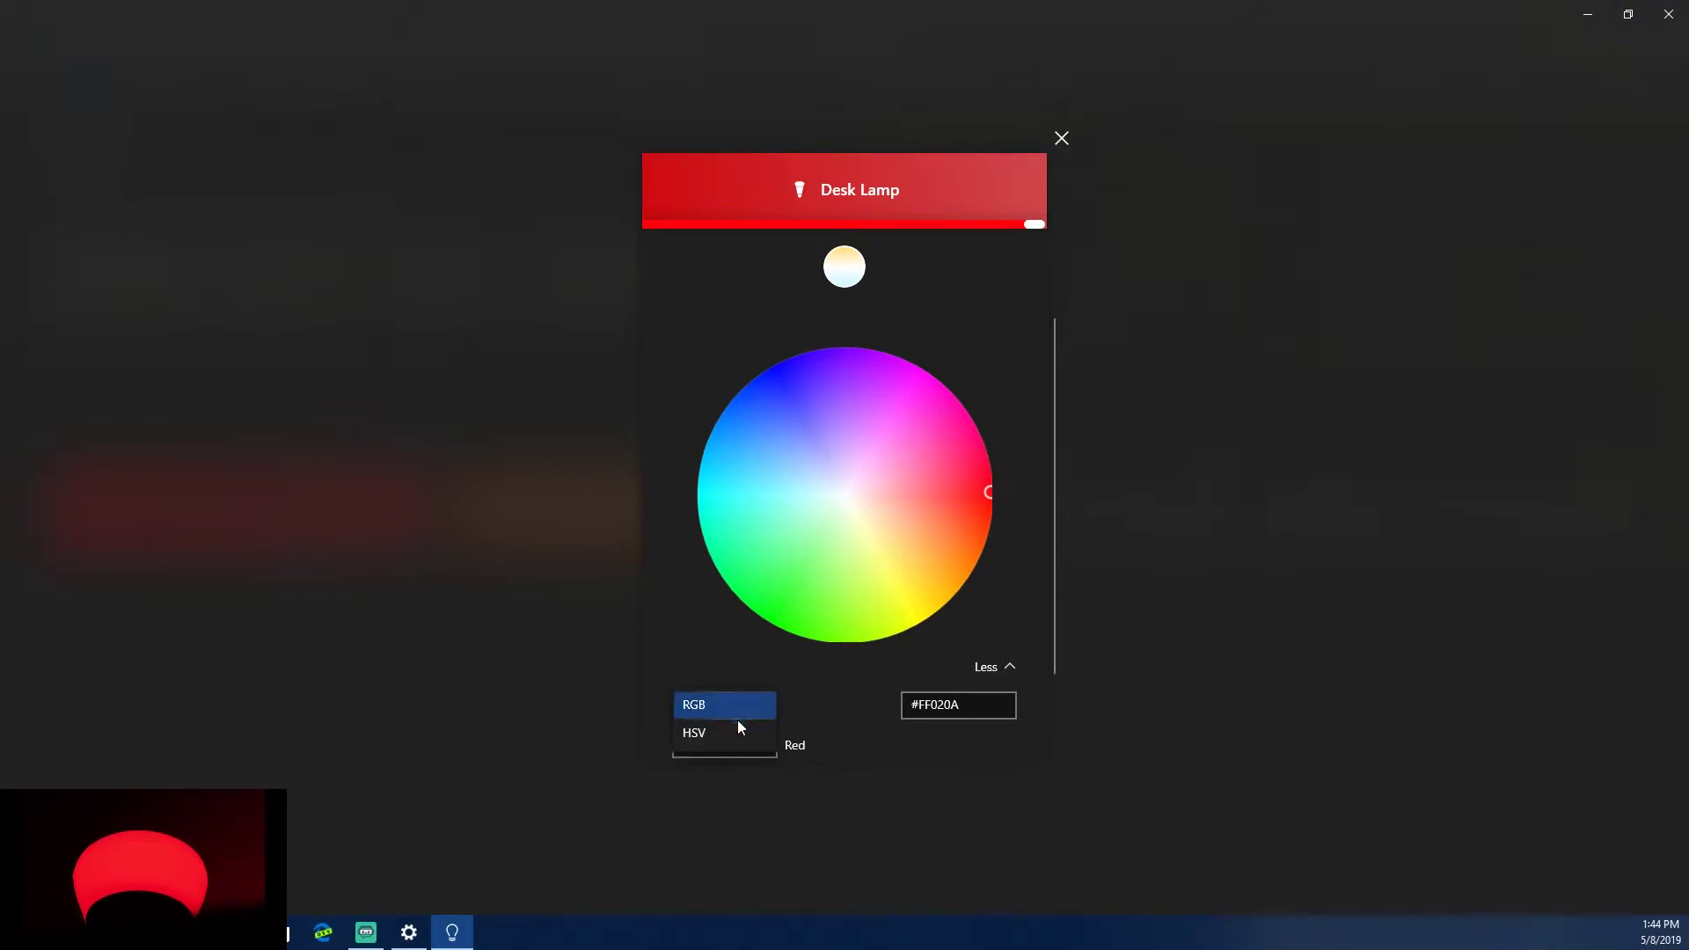
left_click(736, 732)
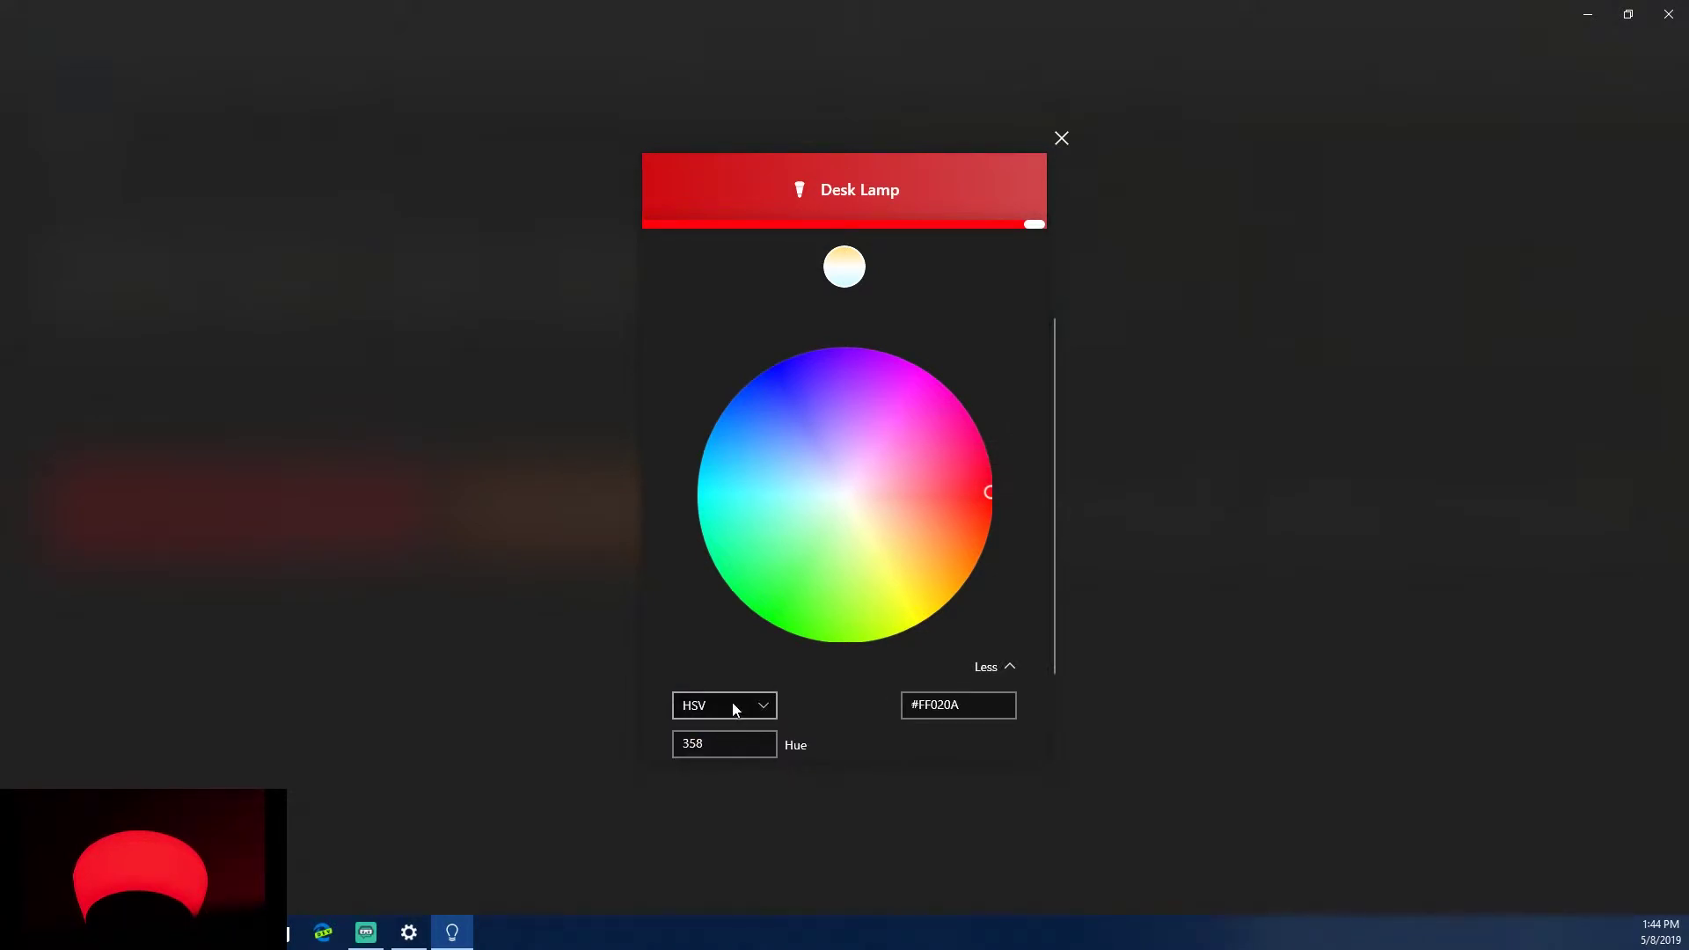
left_click(698, 689)
left_click(955, 707)
key("shift+Left")
key("shift+Left")
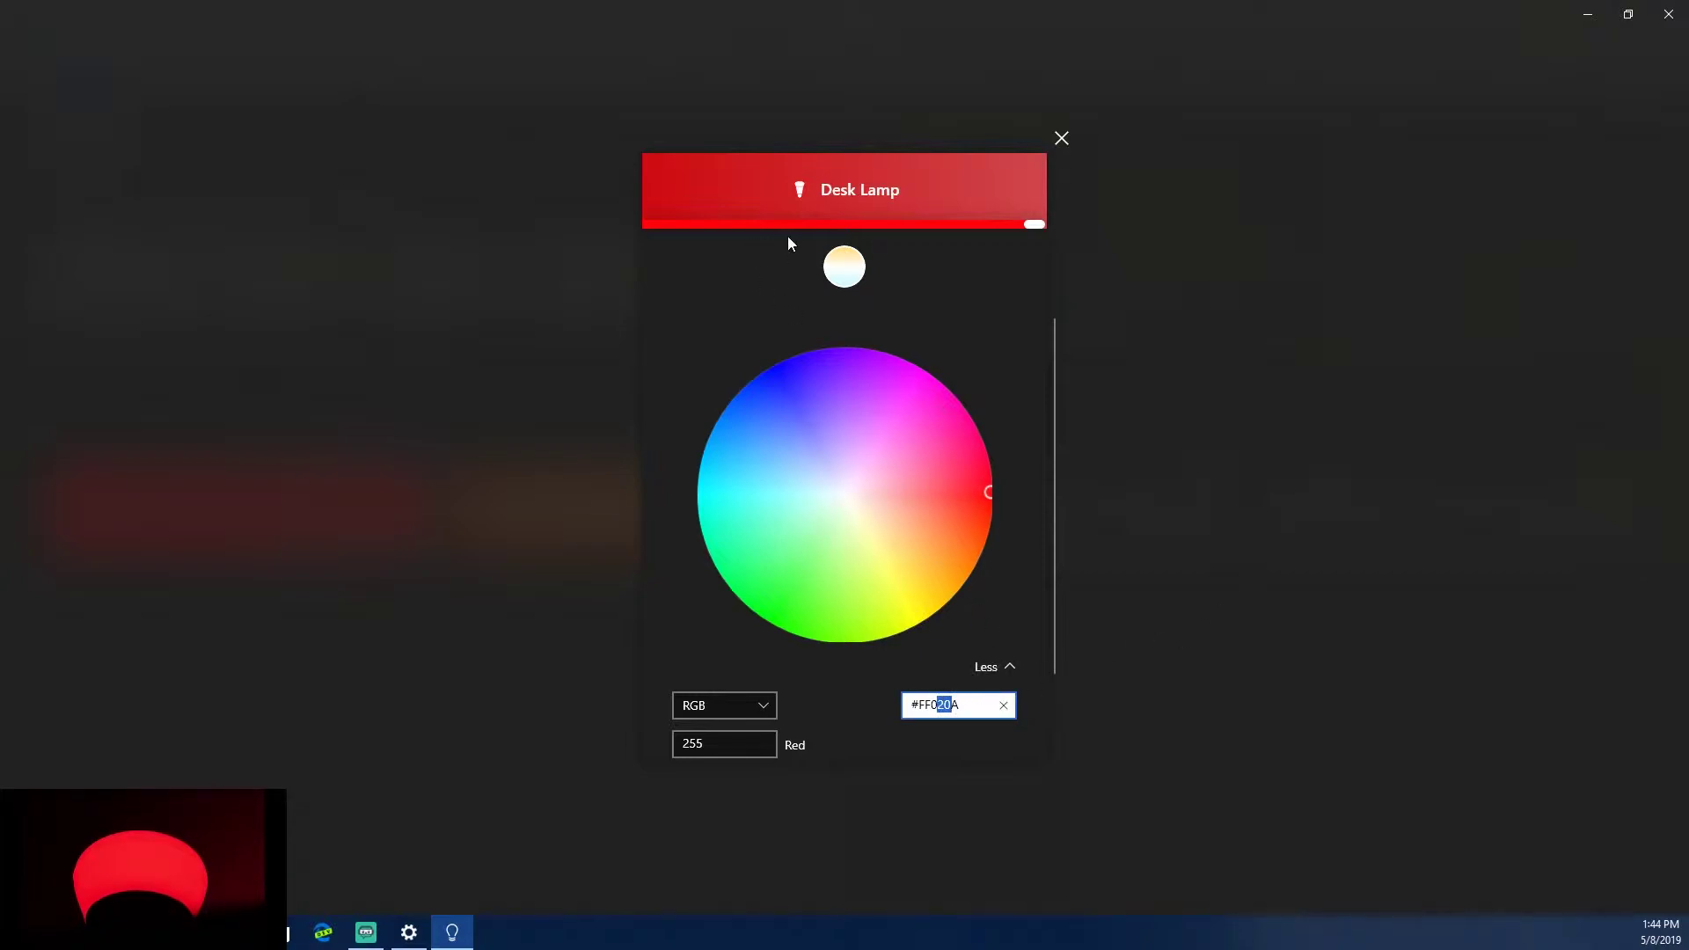
- Switch the Desk Lamp to white tones, try the colour temperature presets, and finish on the warmest one before closing its controls
left_click(846, 284)
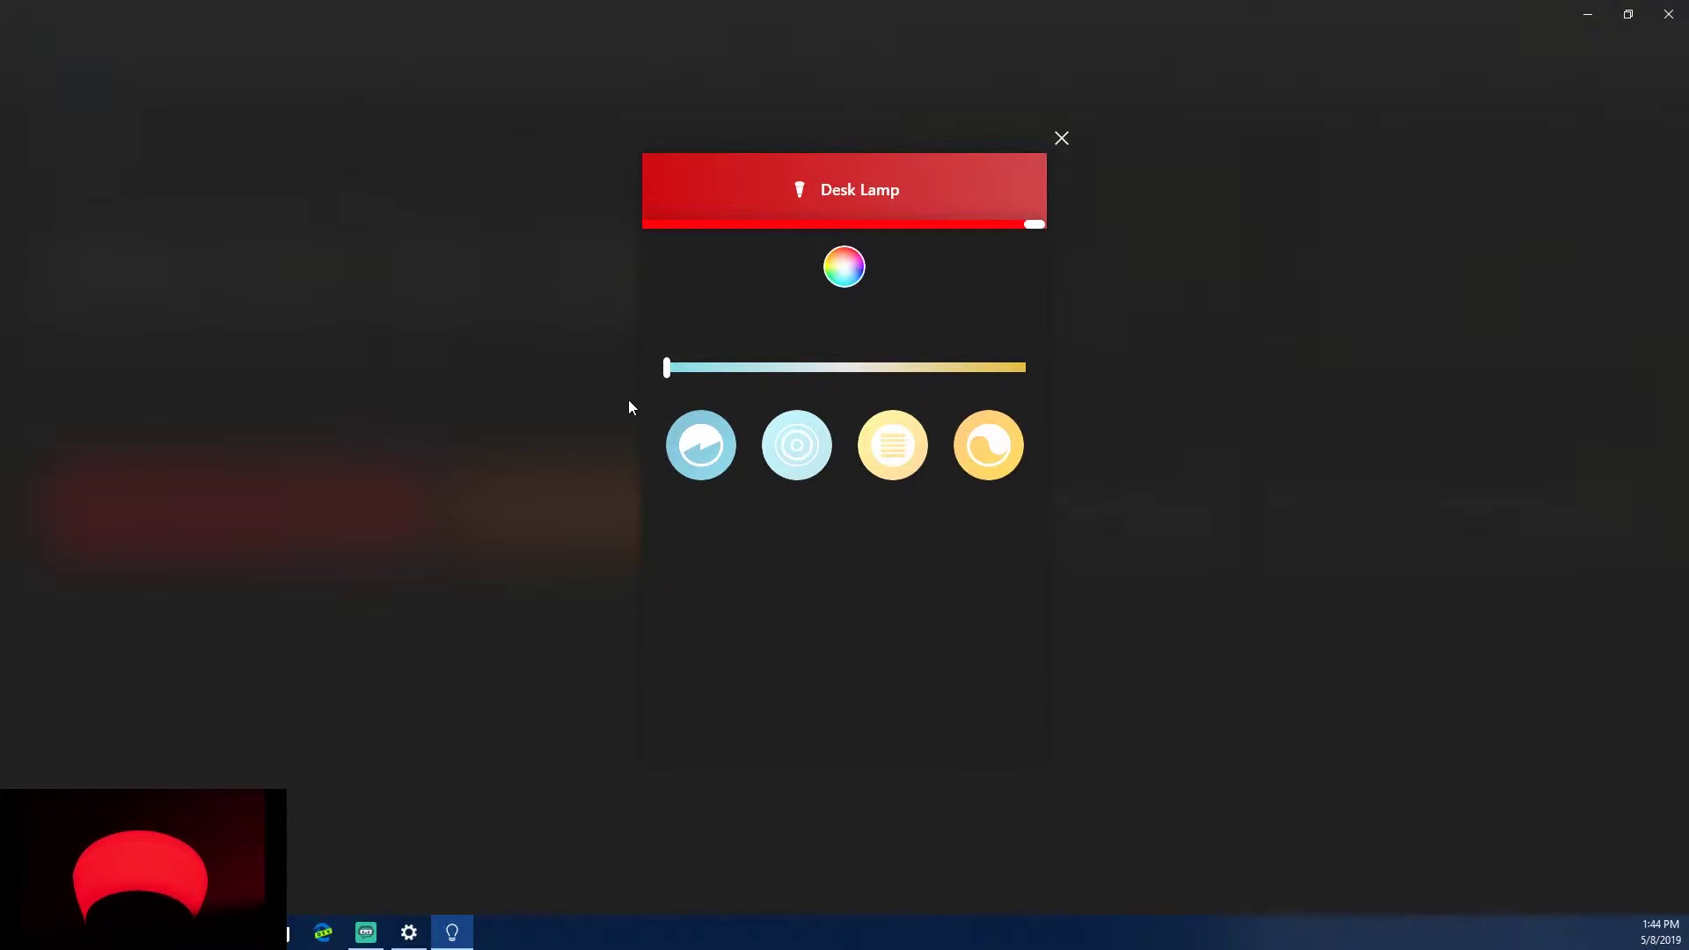
left_click(695, 447)
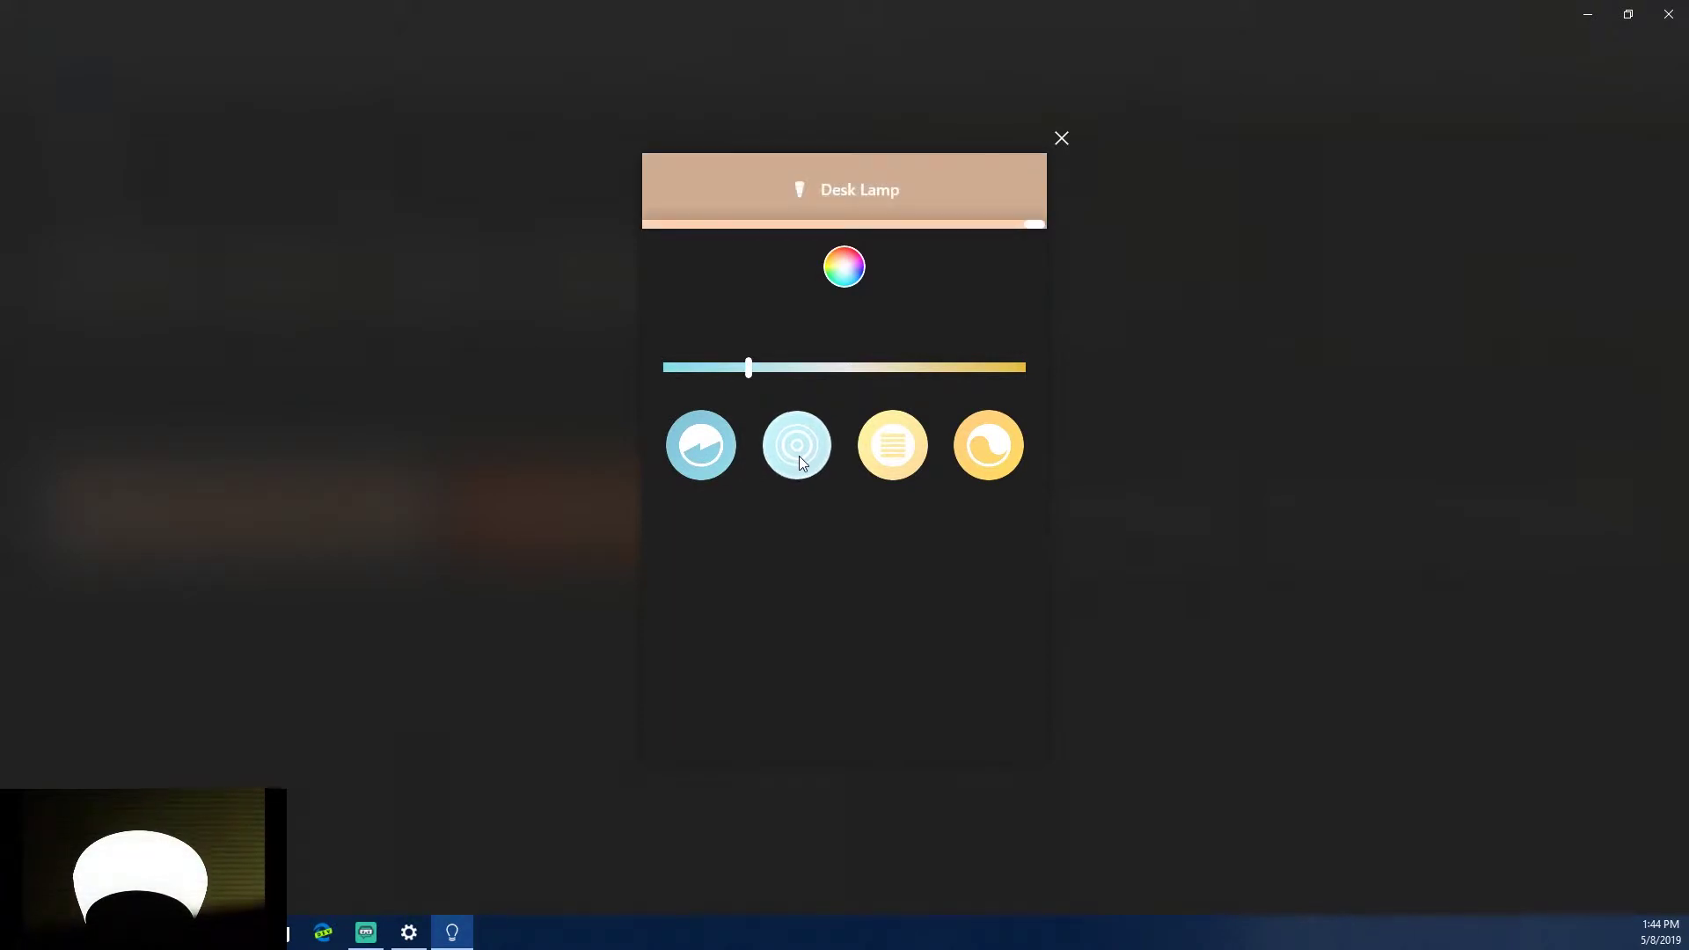
left_click(906, 448)
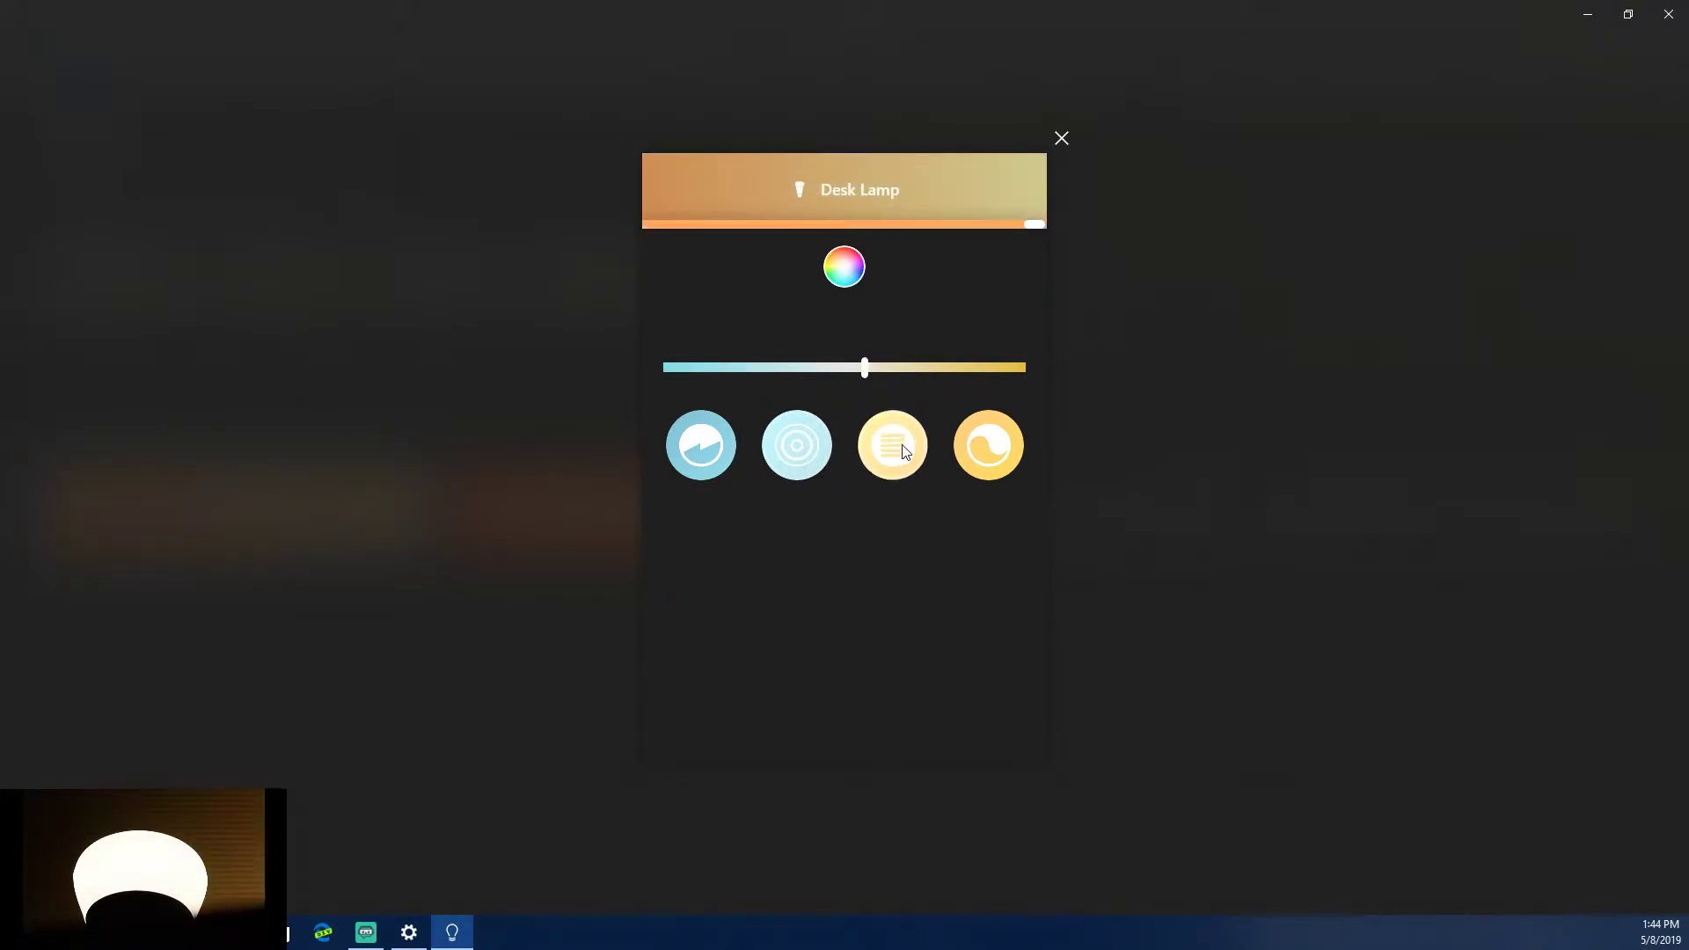
left_click(998, 457)
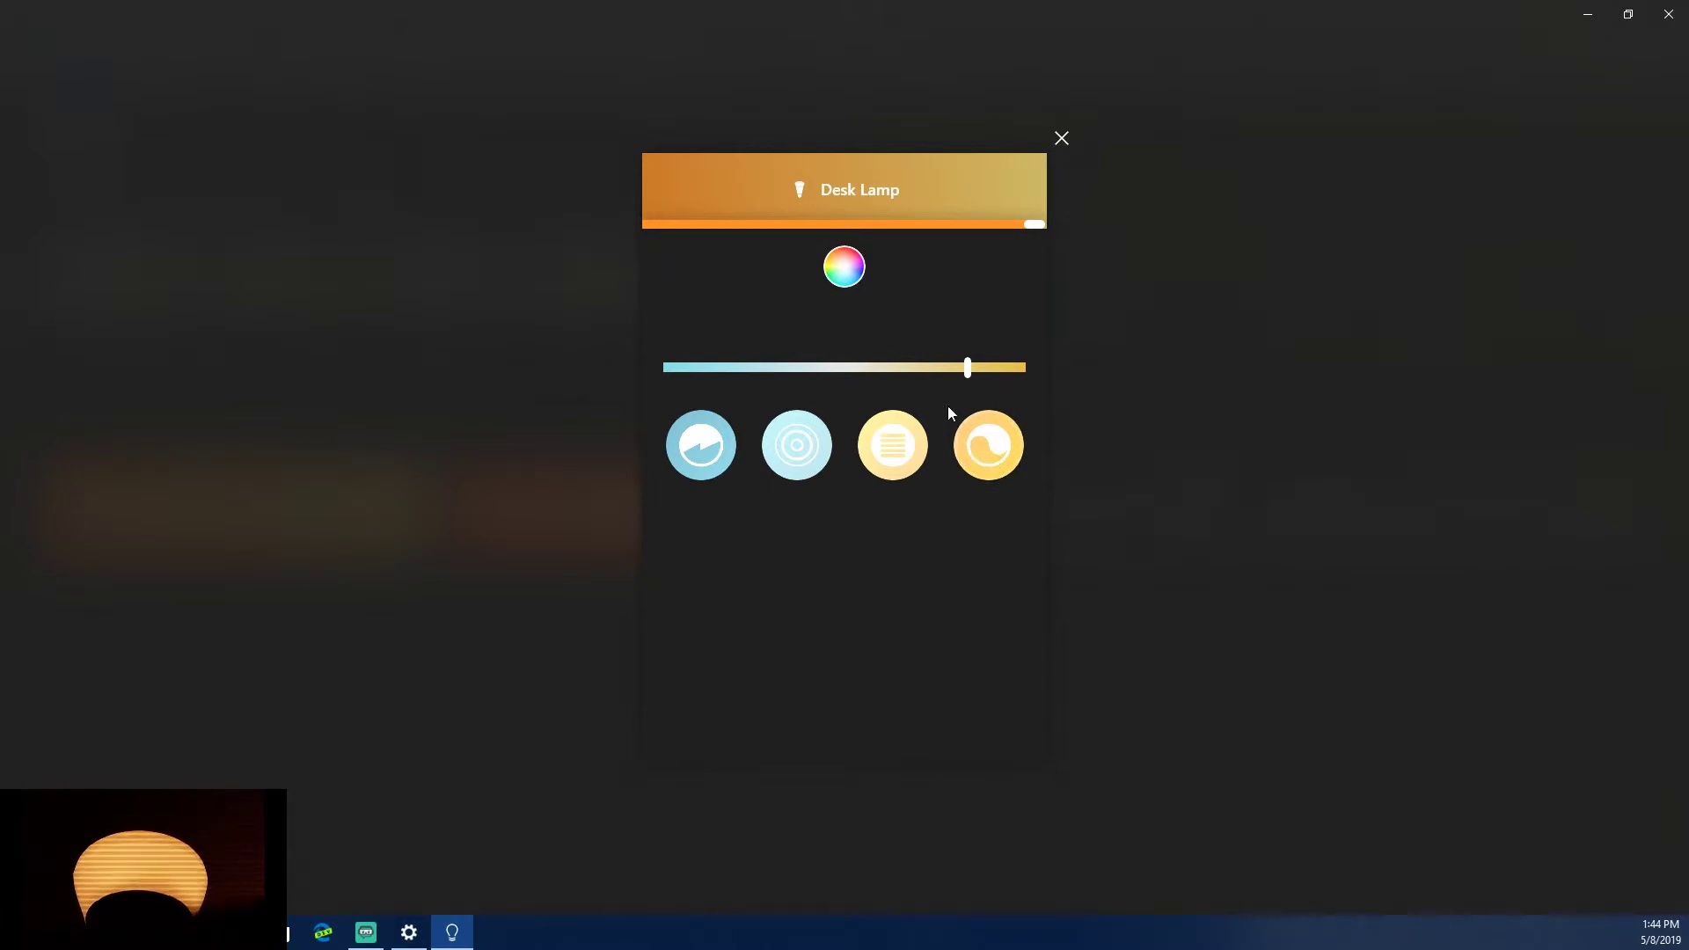
left_click(812, 443)
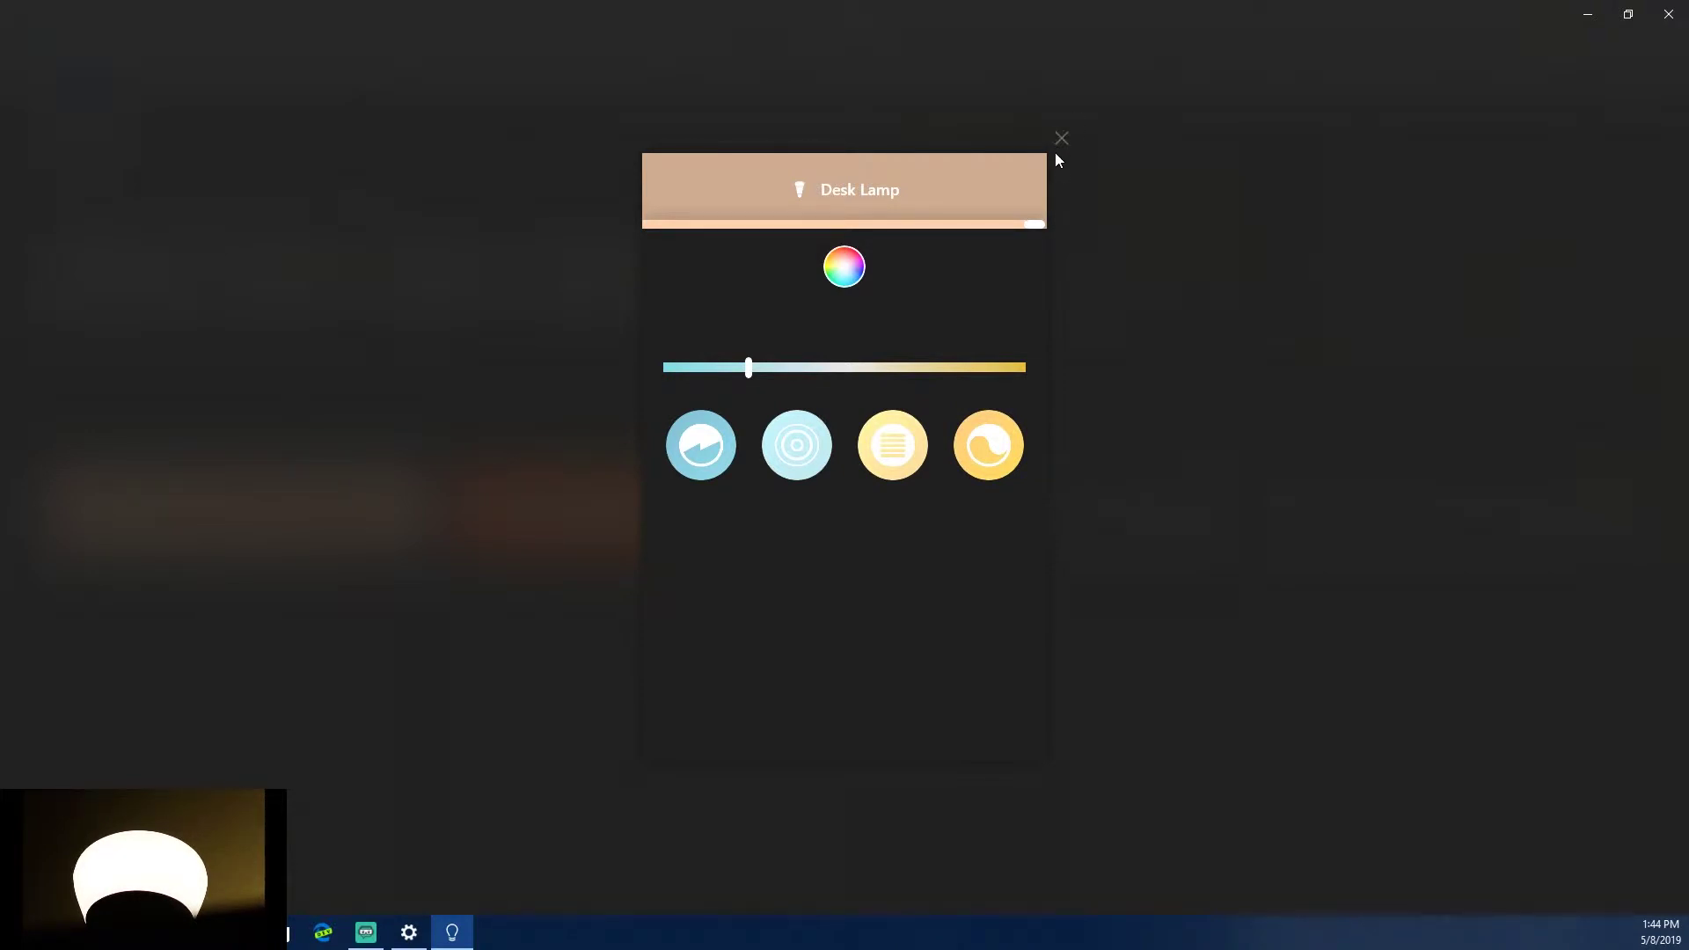
left_click(896, 465)
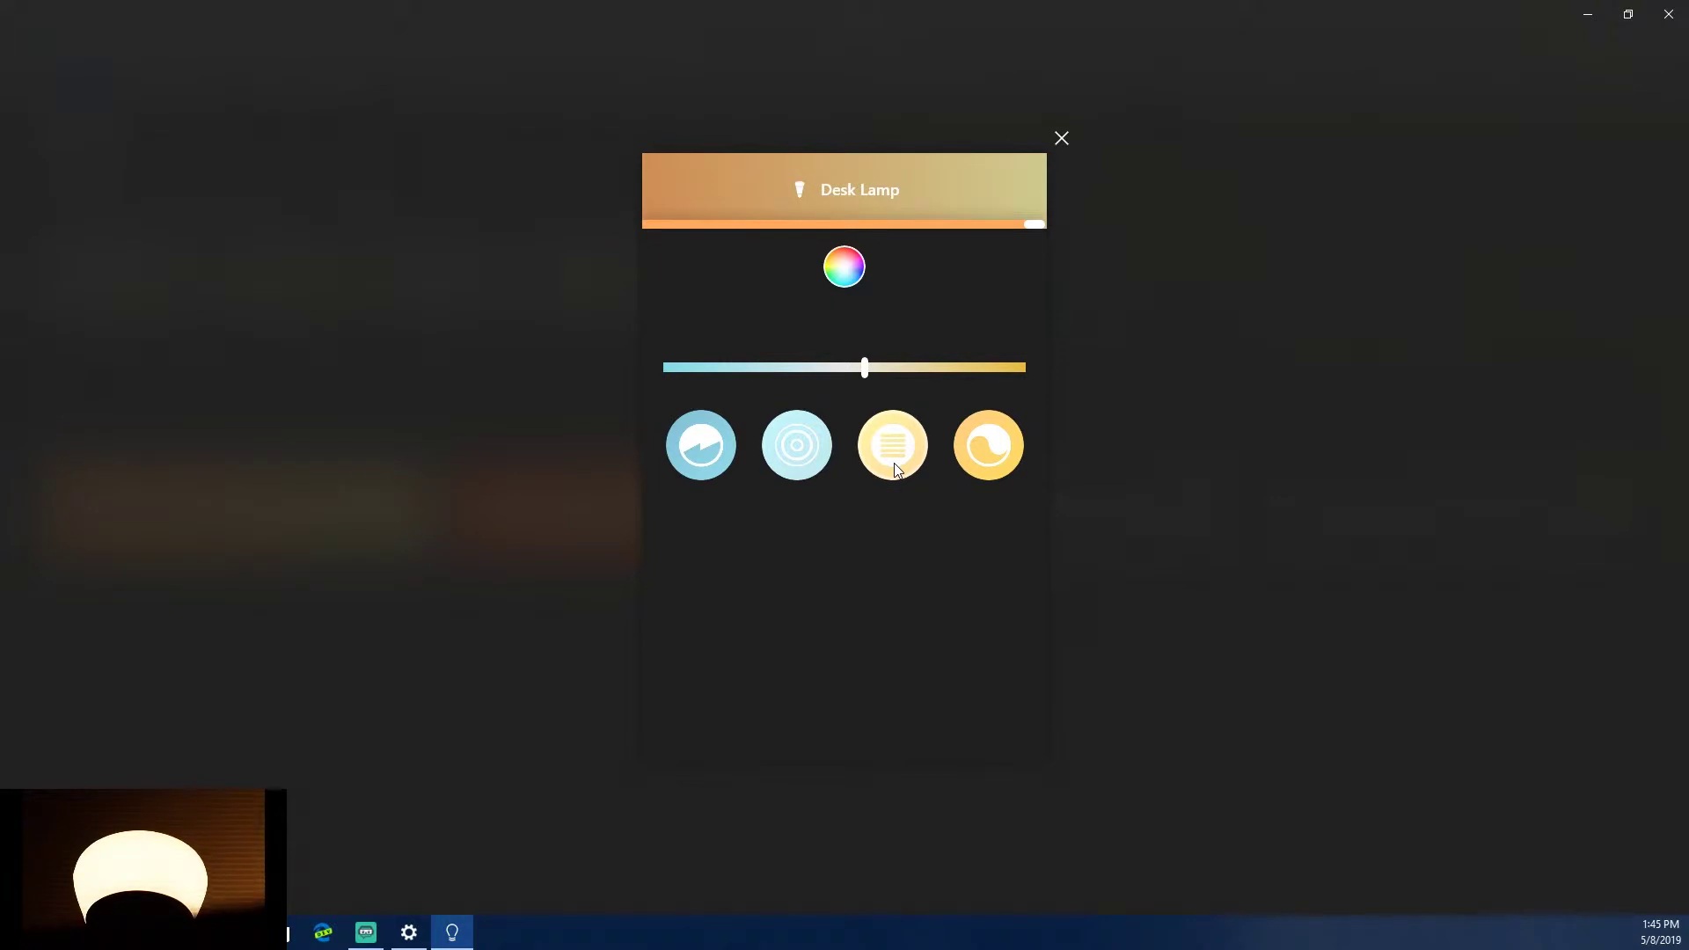
left_click(972, 450)
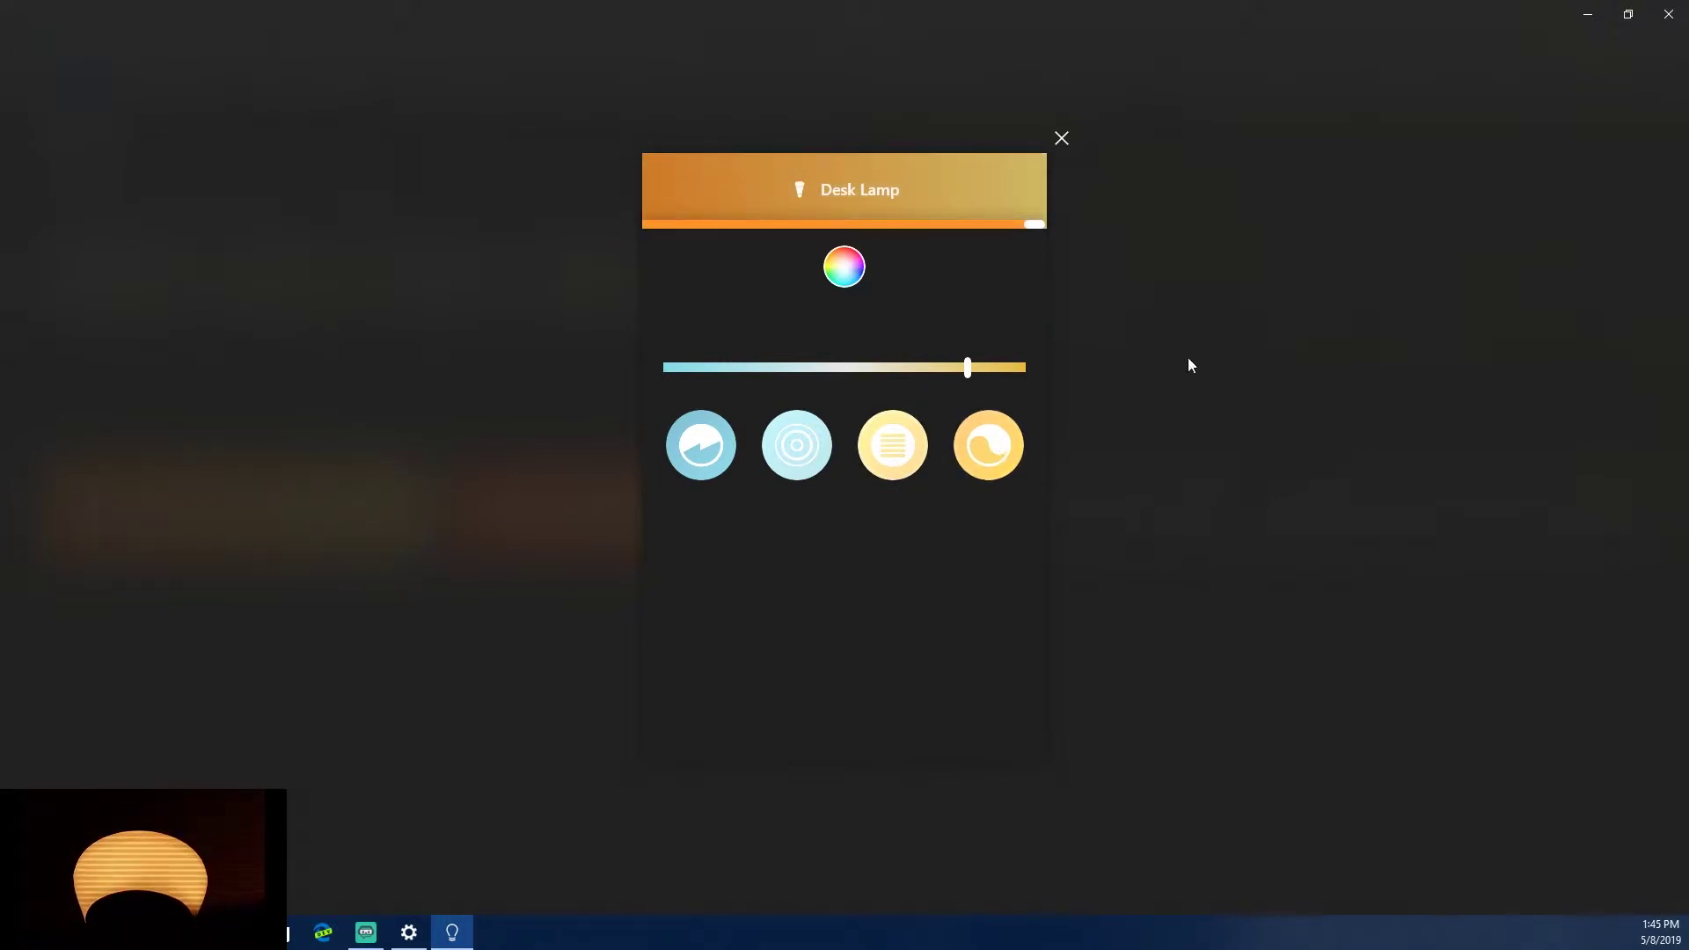
left_click(1062, 139)
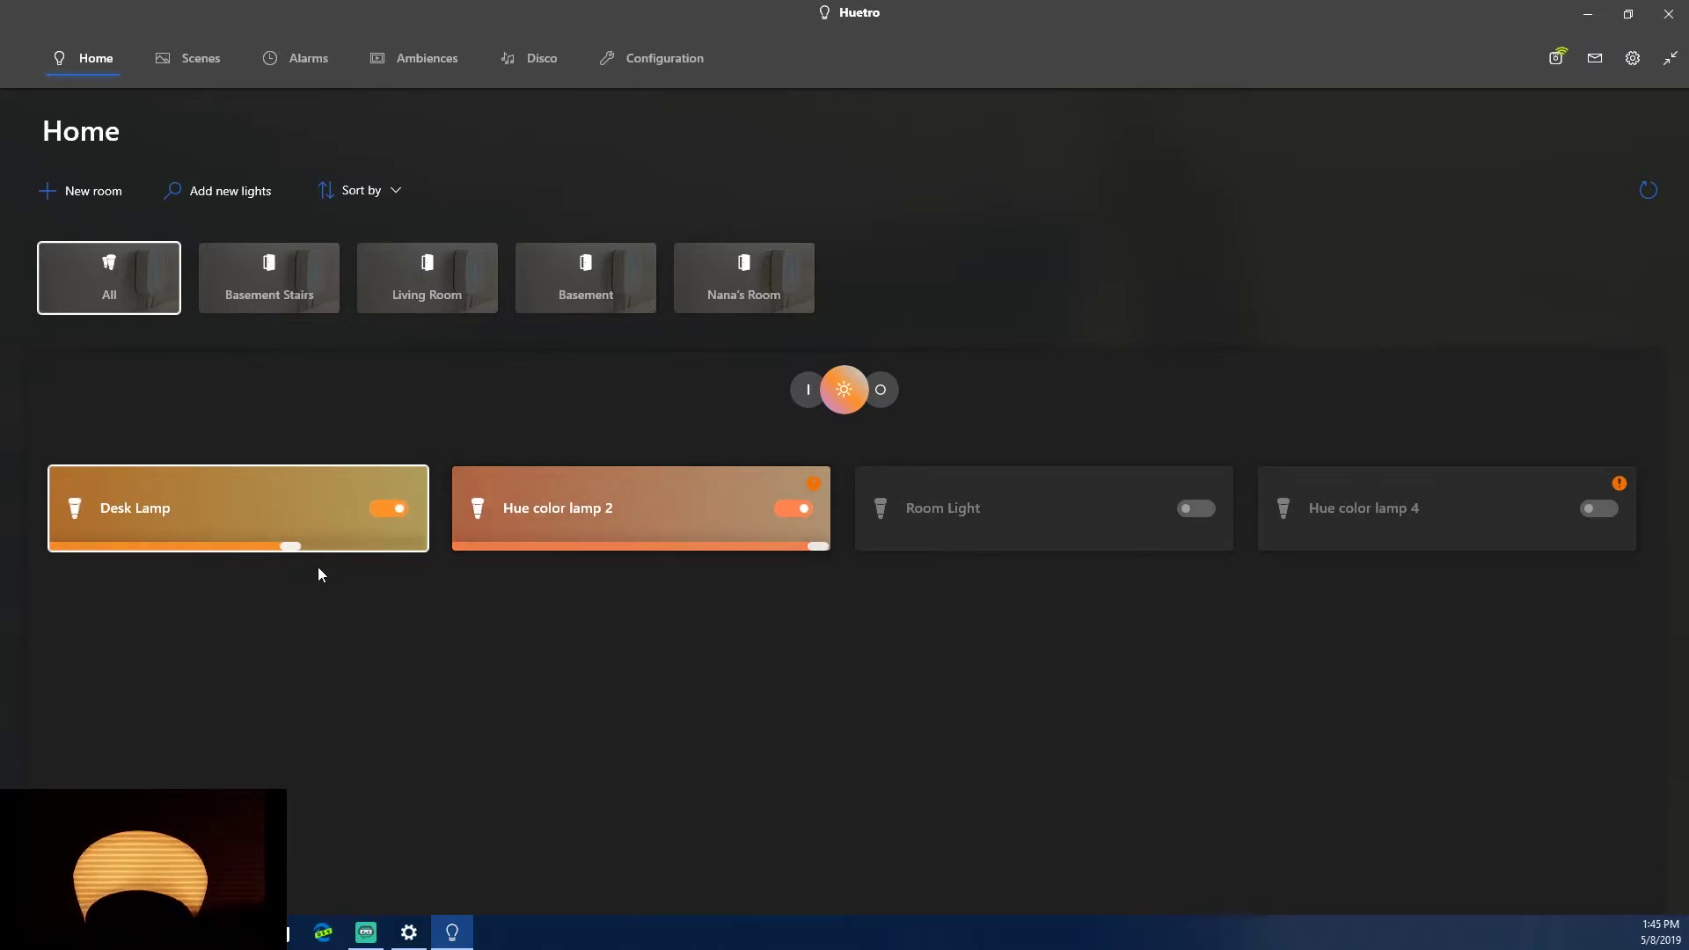
- Apply the warmest colour temperature preset to all lights and raise the Desk Lamp's brightness to maximum
left_click(843, 394)
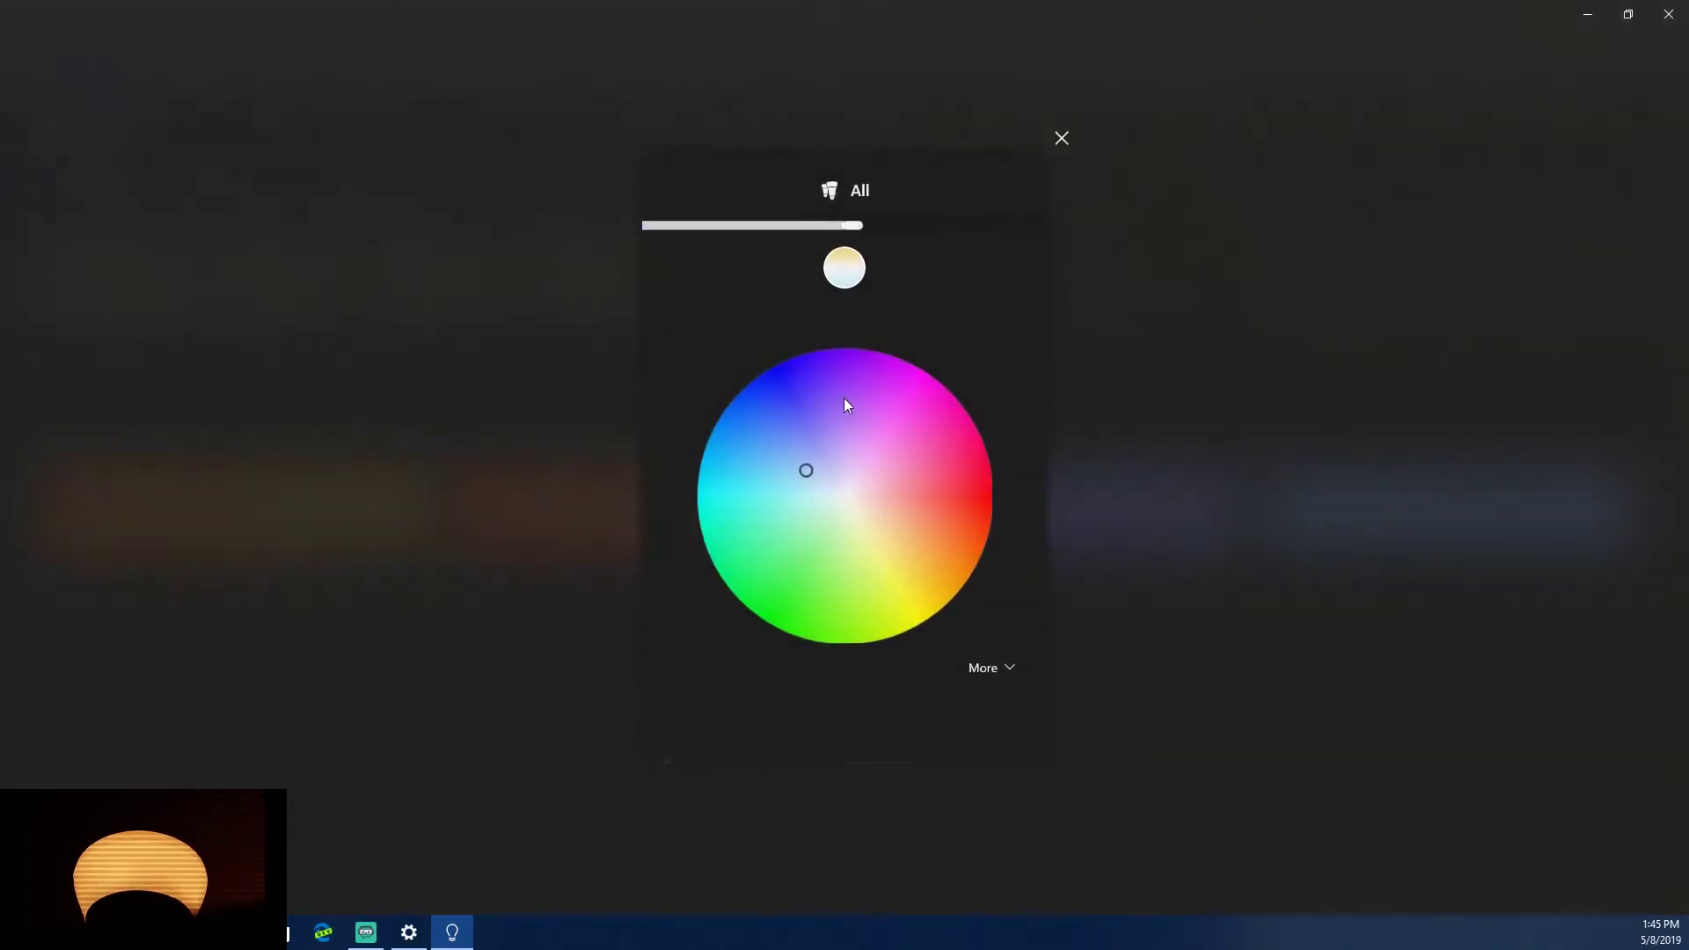
left_click(845, 268)
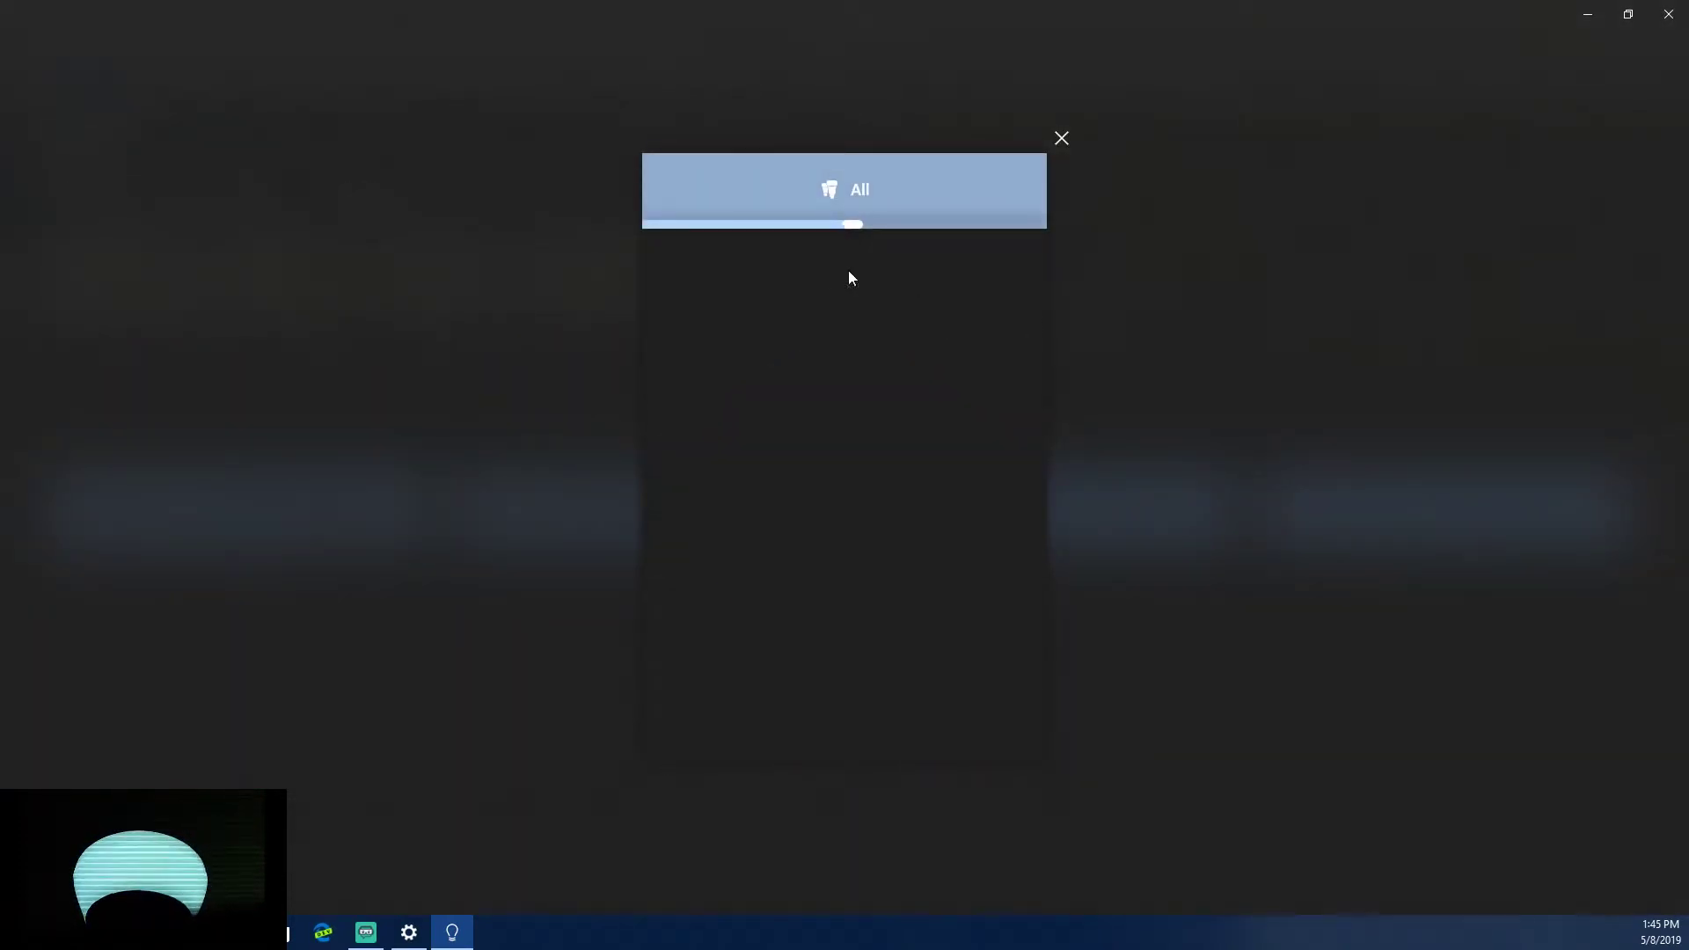
left_click(920, 459)
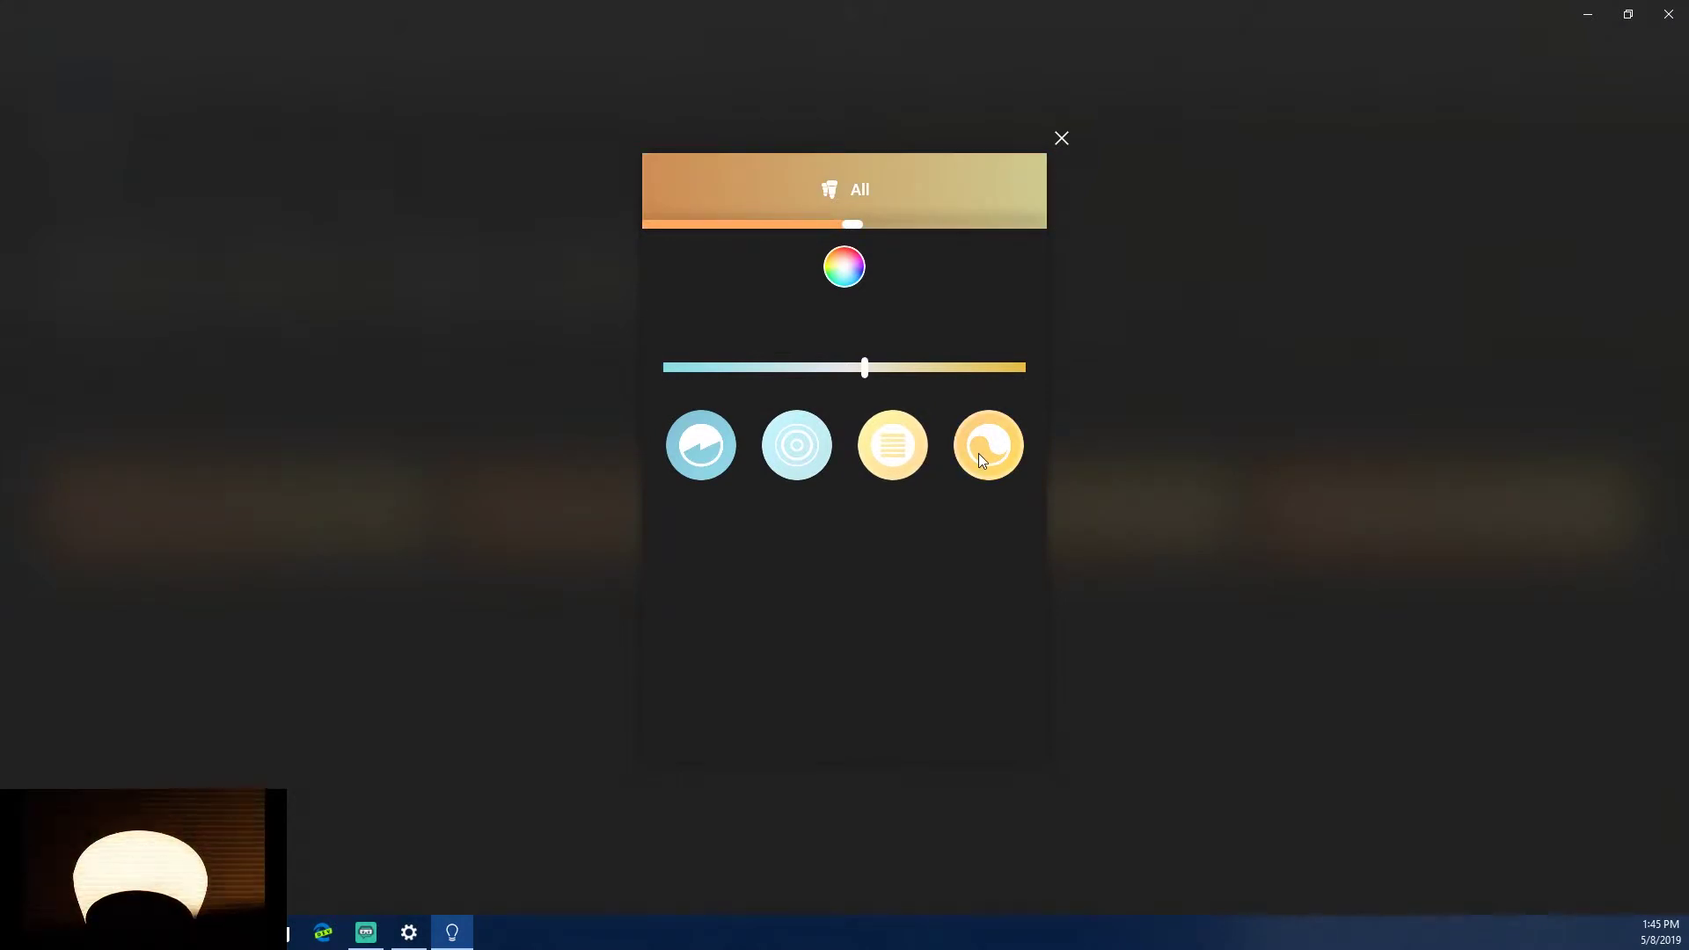
left_click(1062, 139)
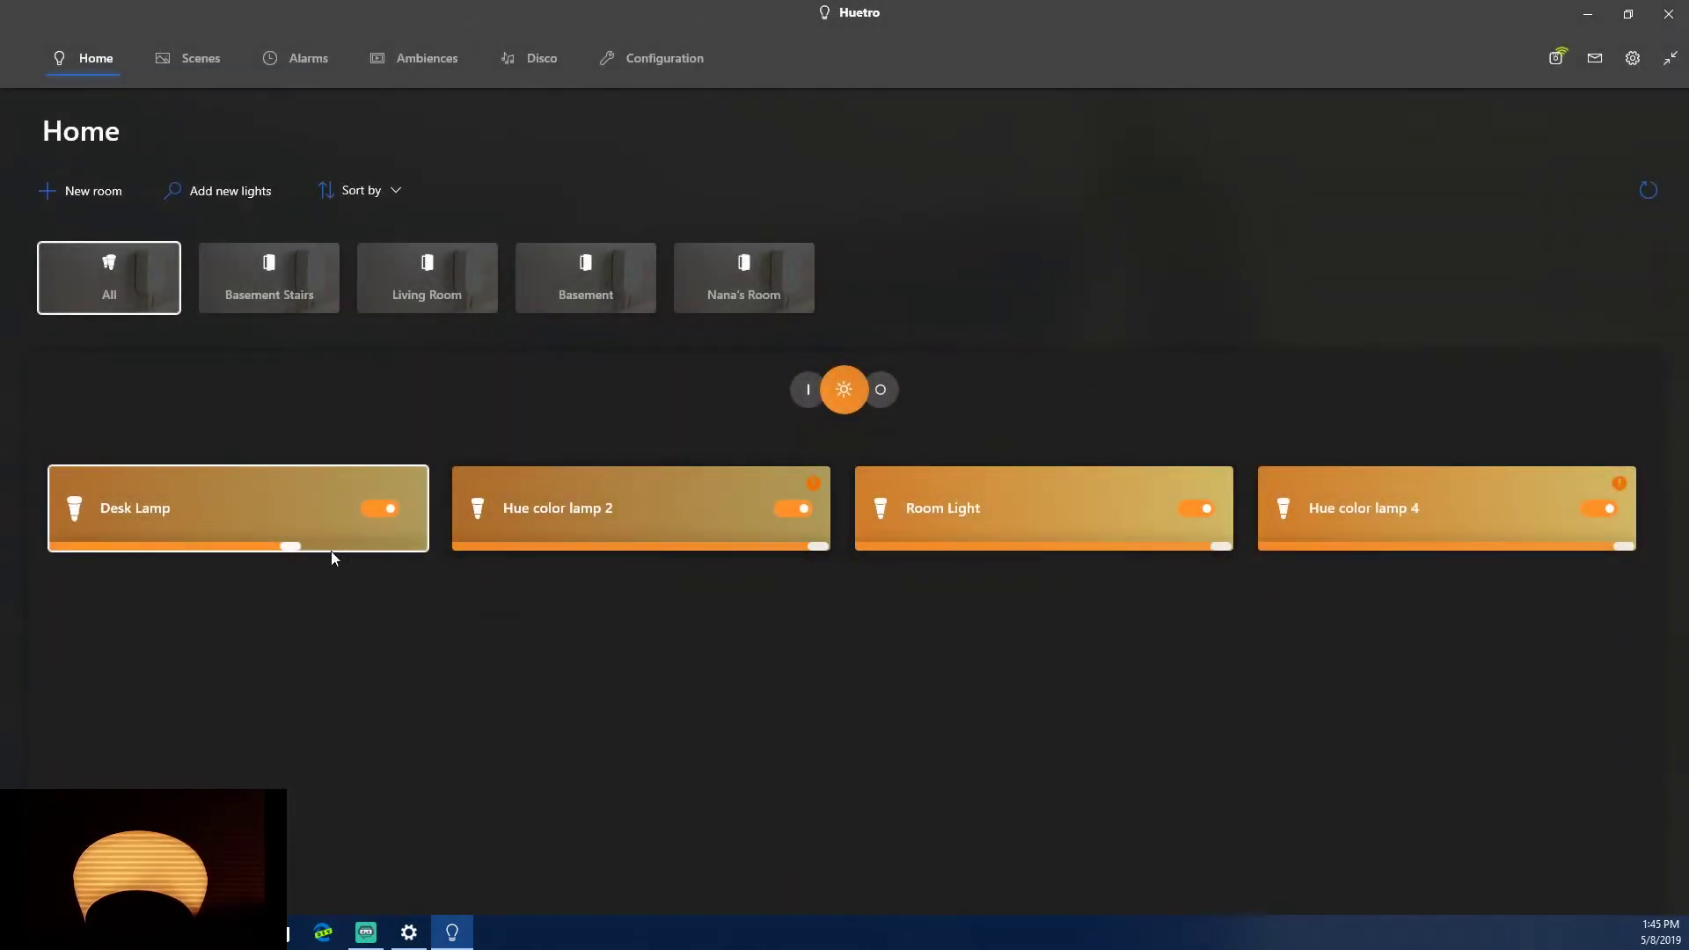
left_click_drag(291, 547, 433, 552)
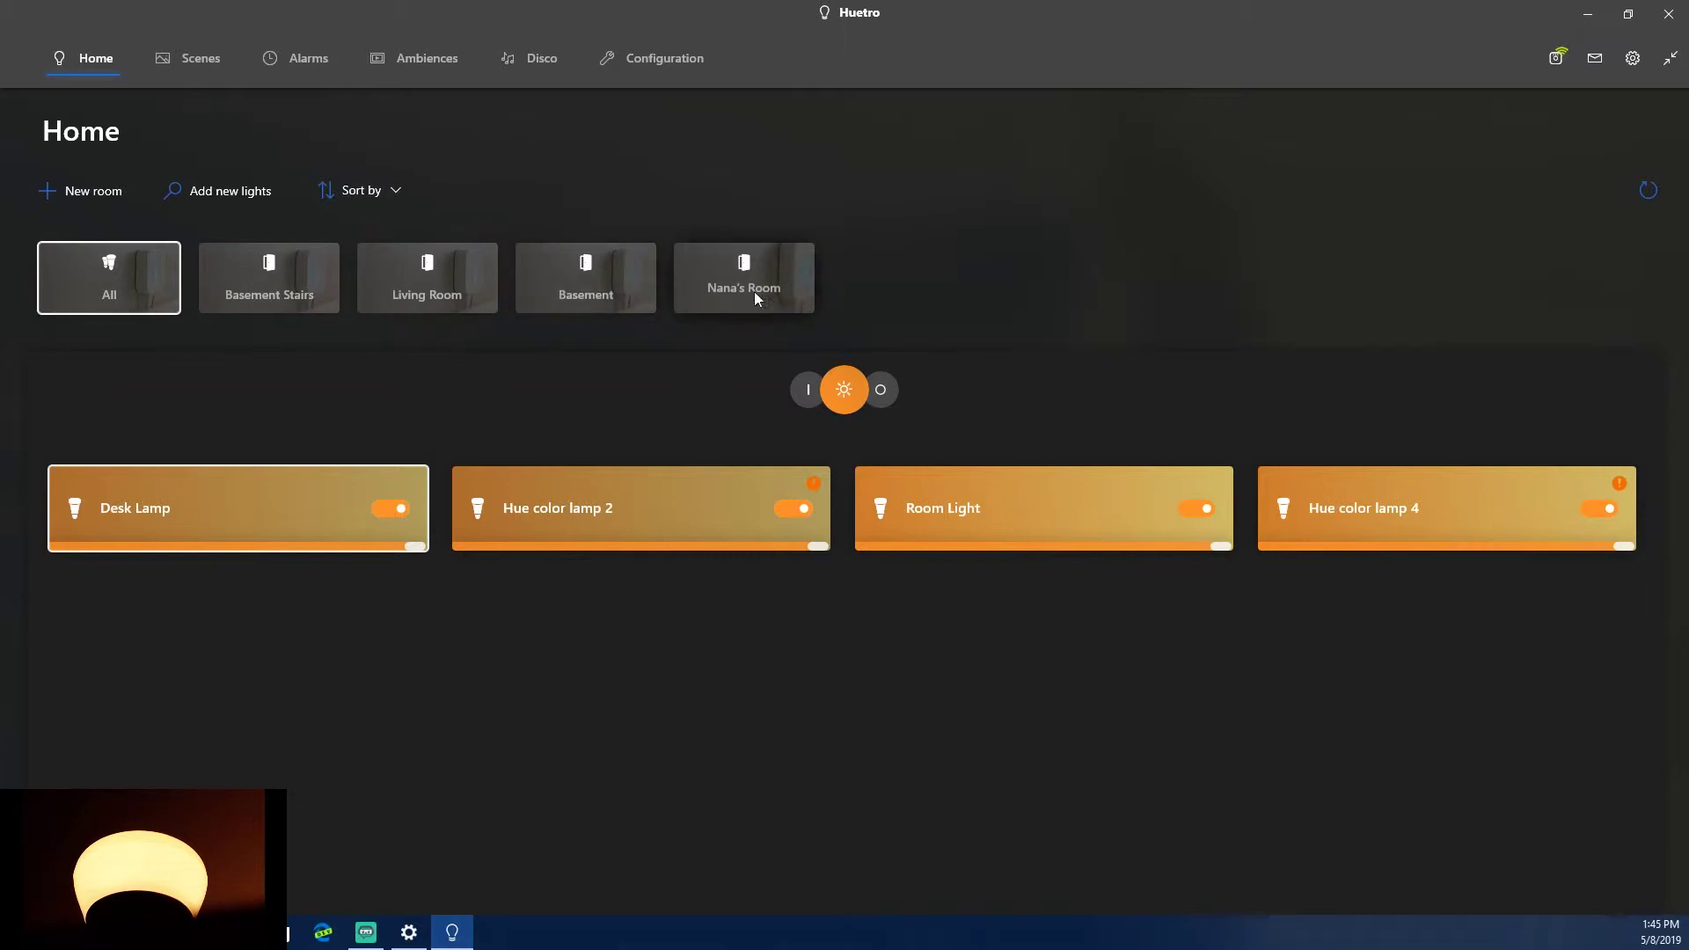
- Sort the rooms and lights on the Home page by name
left_click(368, 198)
left_click(439, 165)
left_click(363, 196)
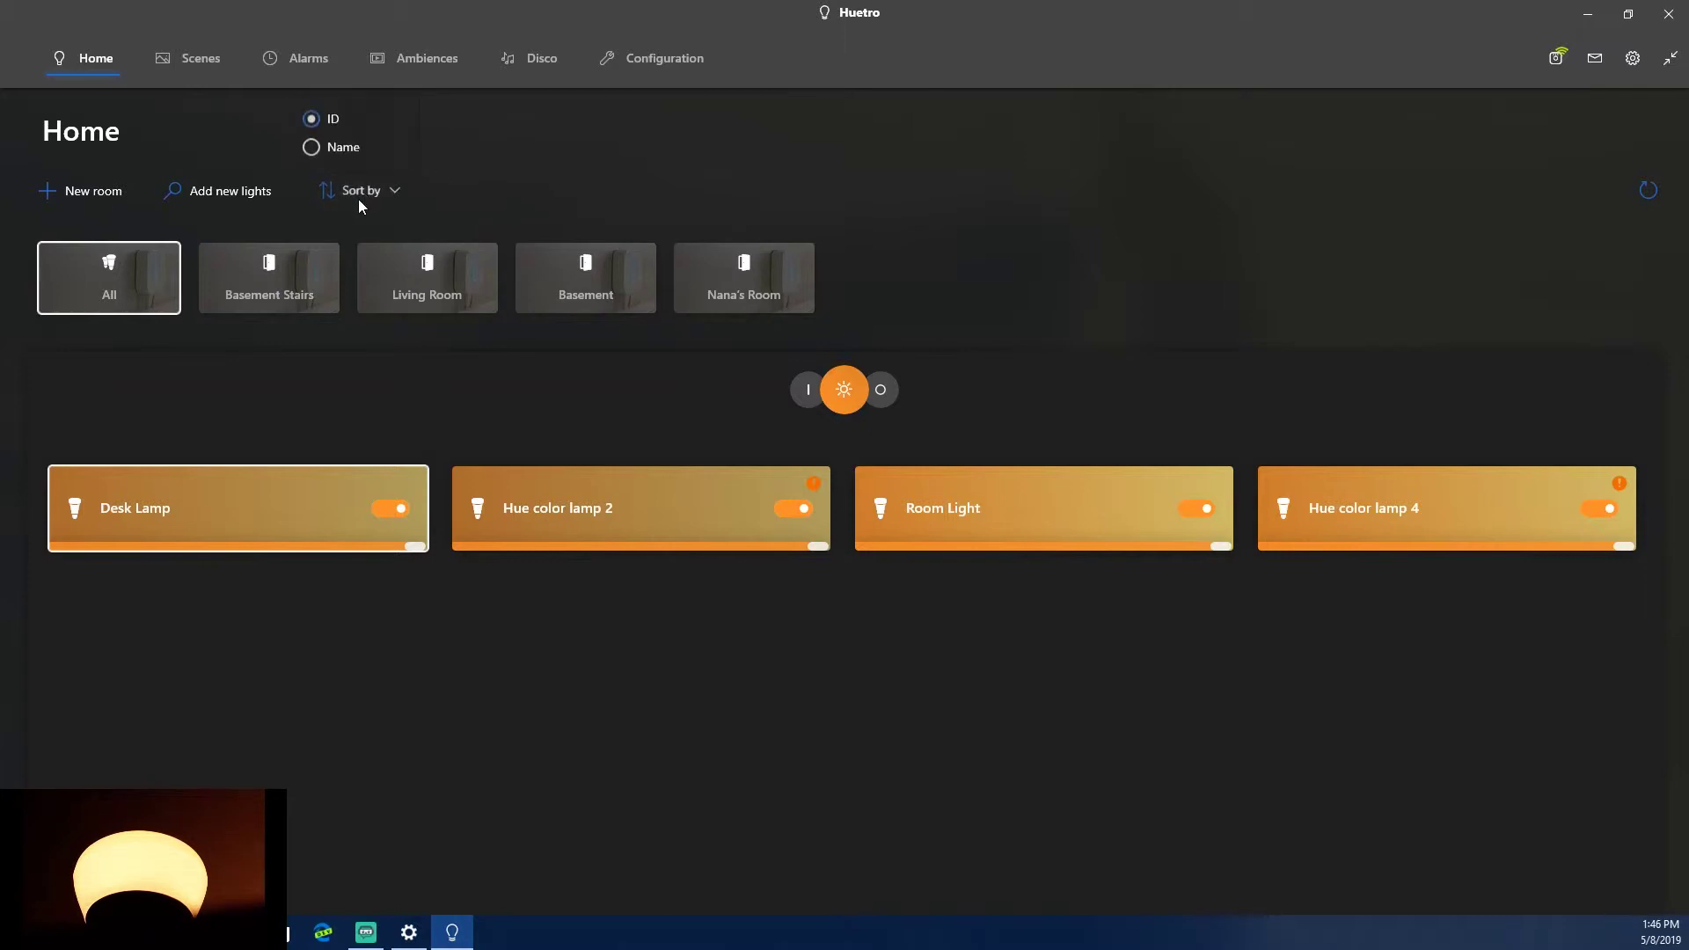
left_click(338, 146)
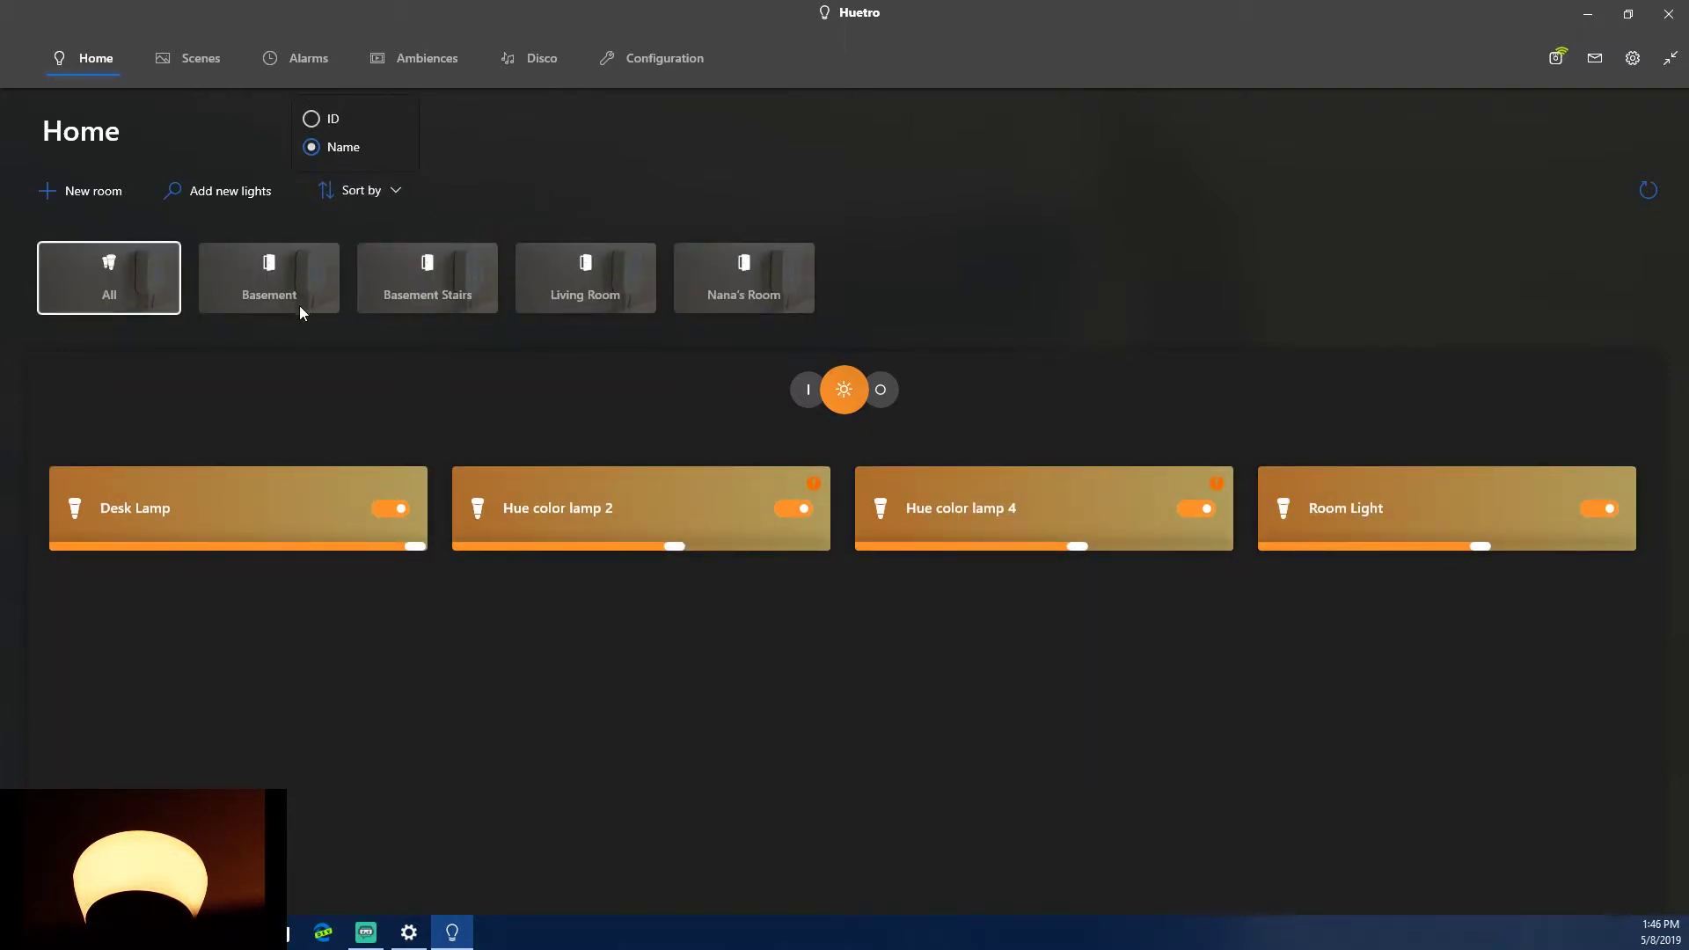
left_click(576, 163)
- Look at the search for new lights and close its dialog
left_click(230, 191)
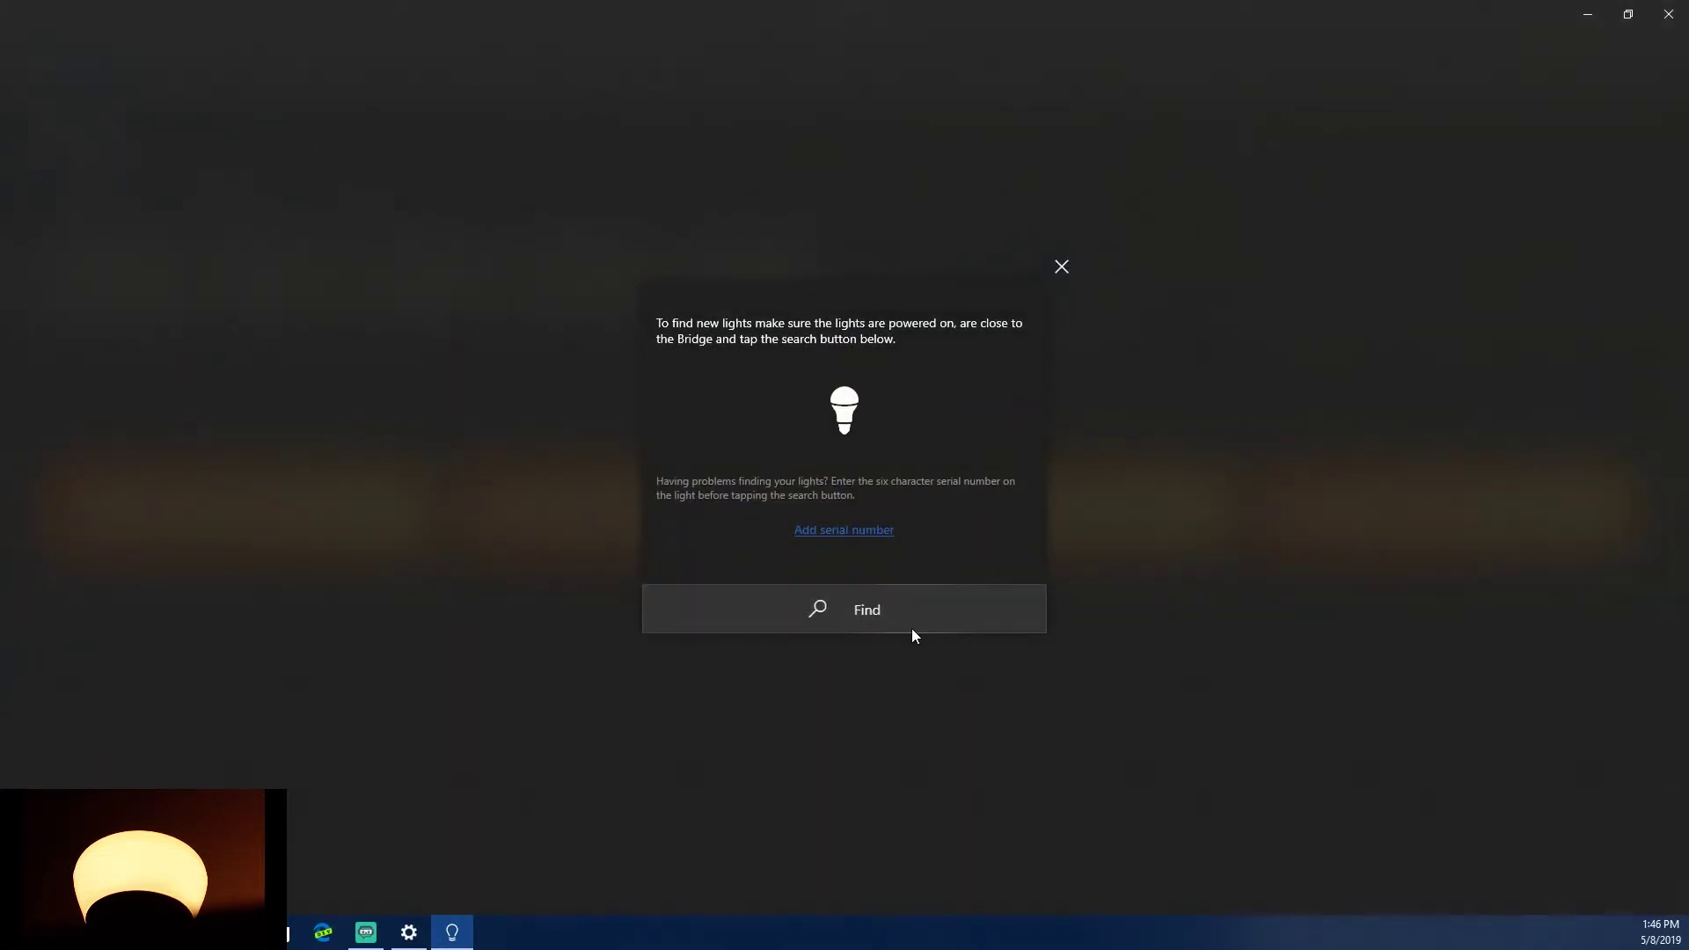
left_click(883, 617)
left_click(1061, 267)
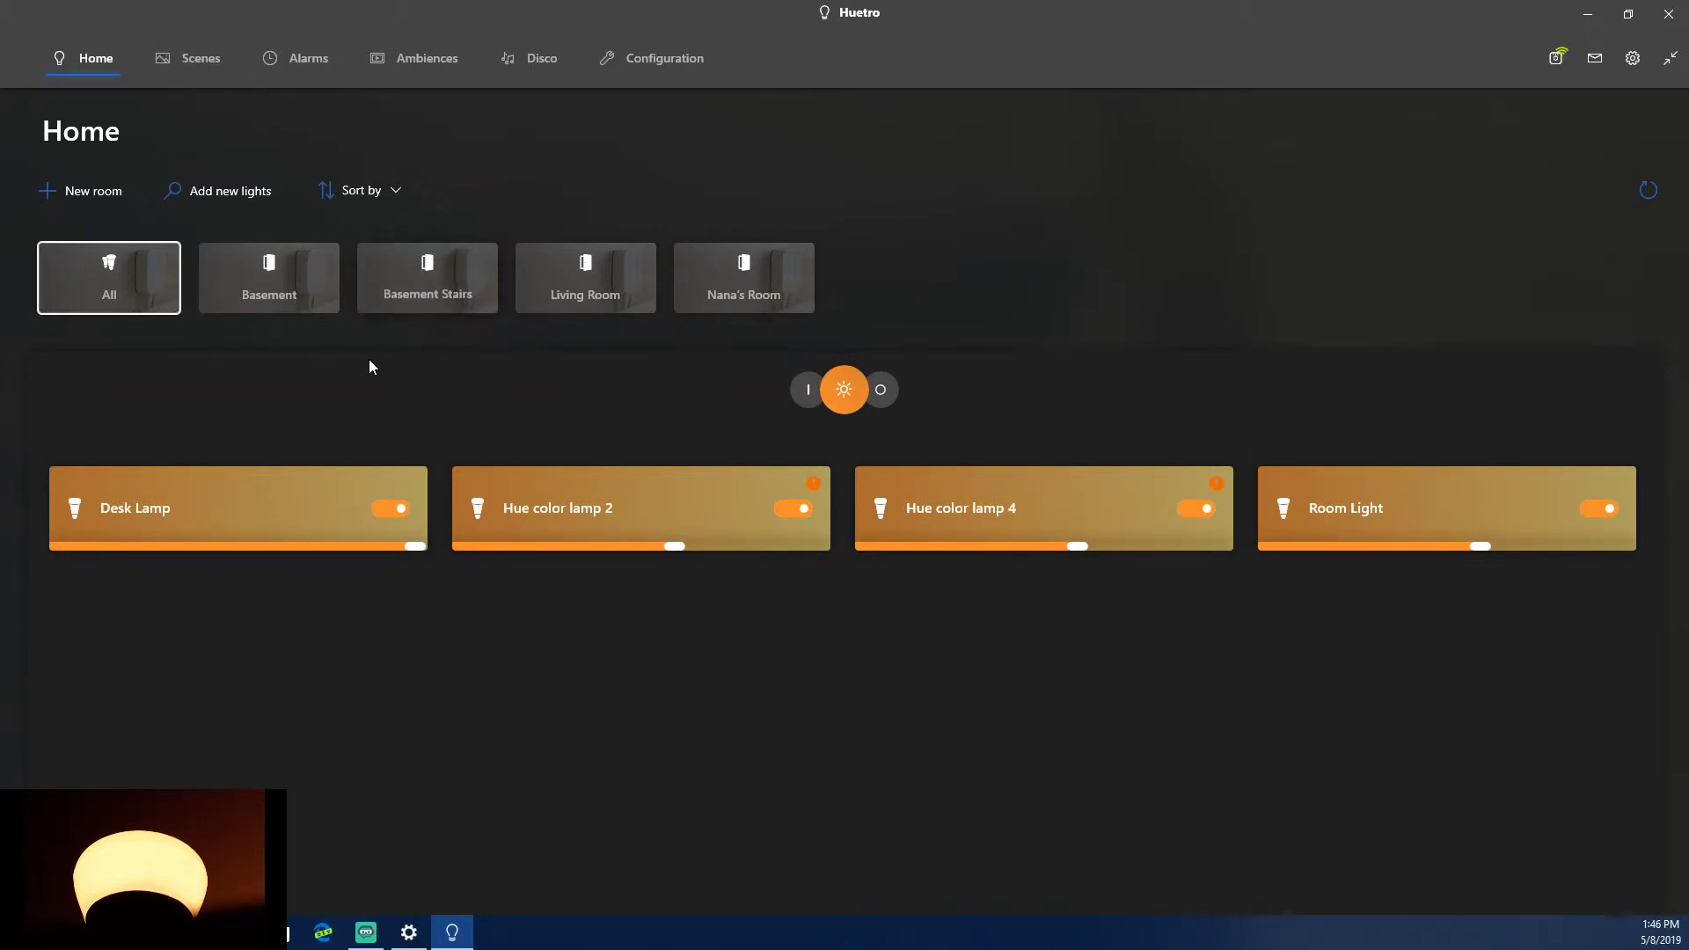
- Open the Scenes page and activate the Relax and then the Read scene for Basement Stairs
left_click(188, 63)
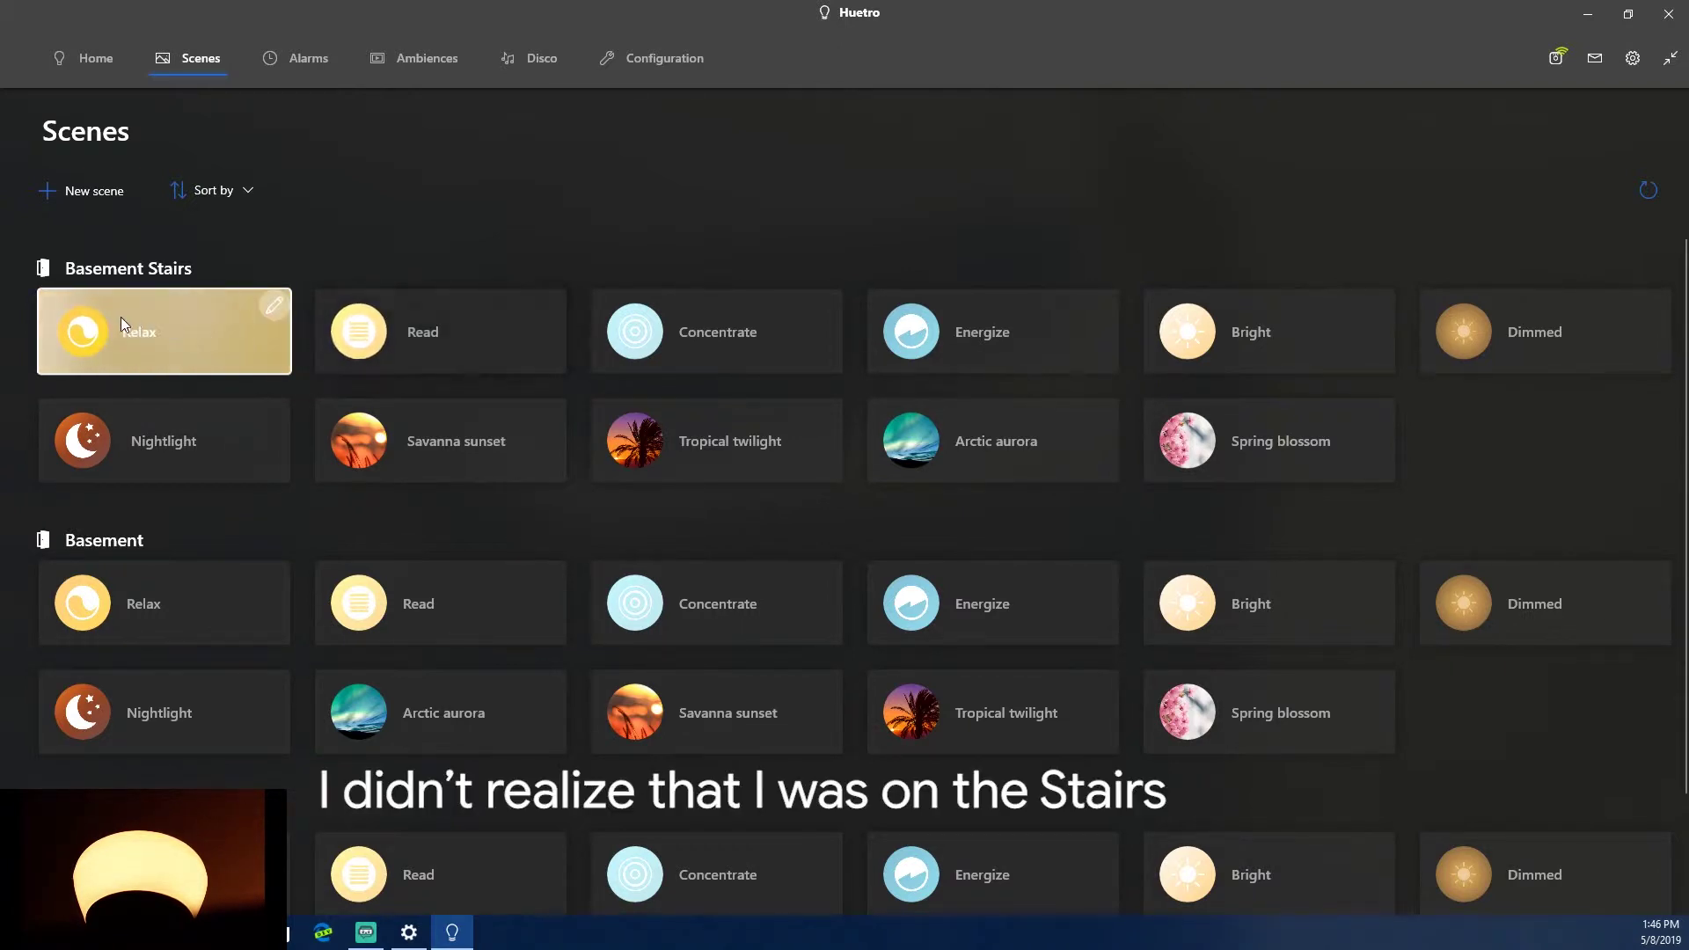
left_click(154, 367)
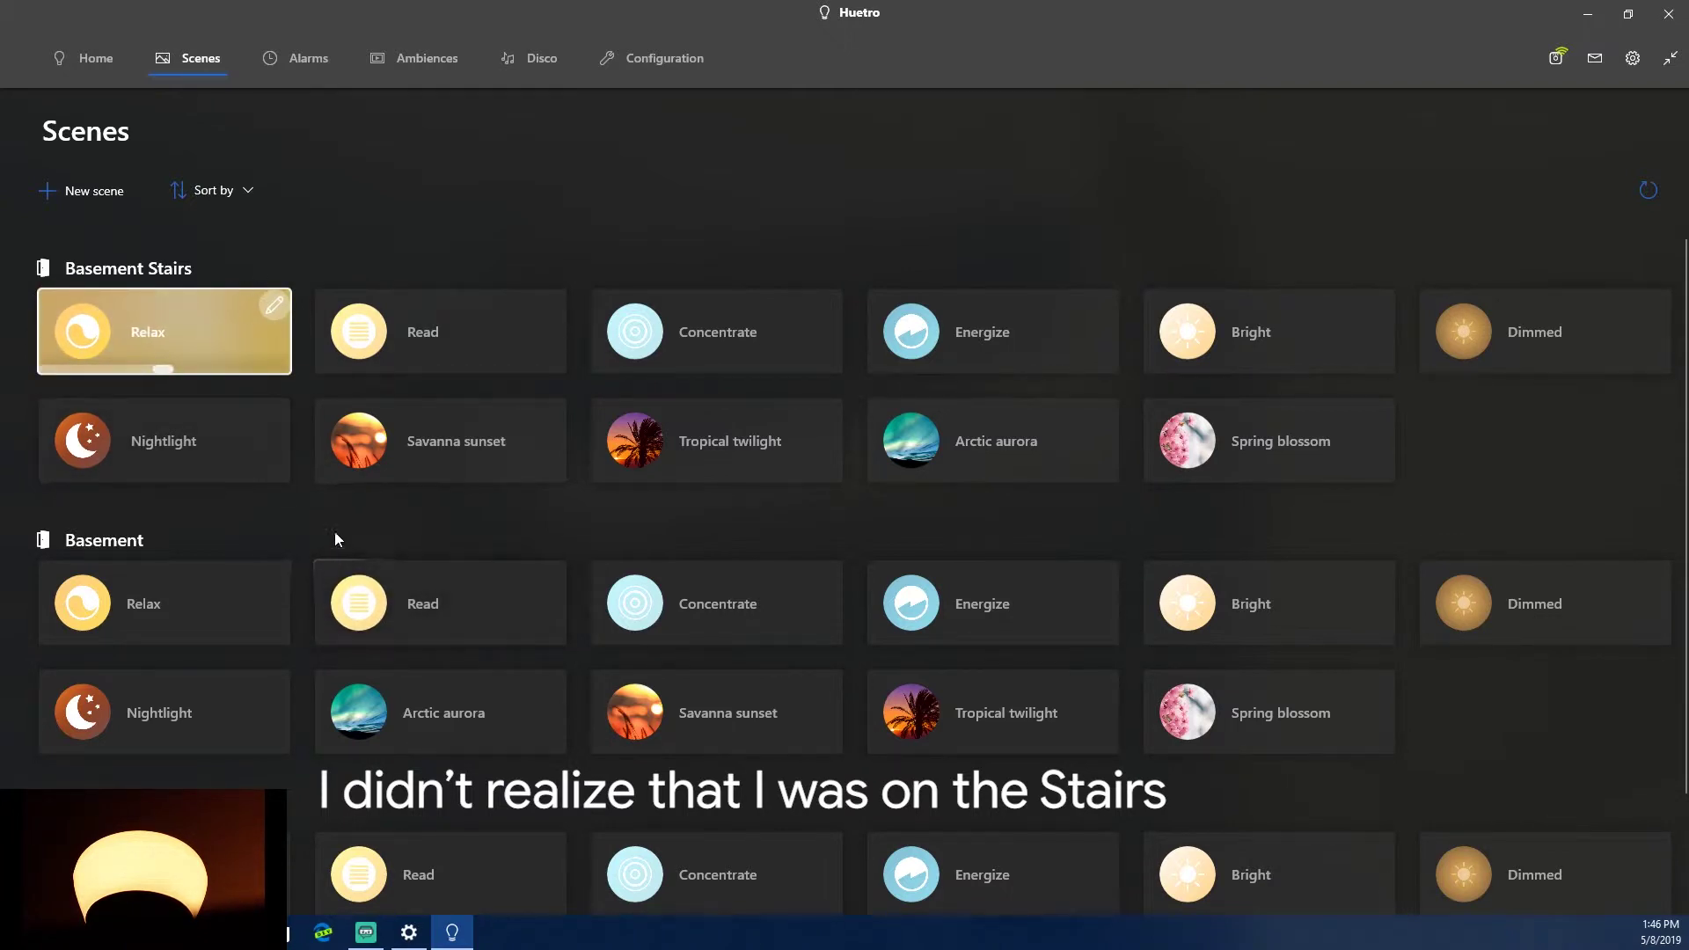
left_click(426, 351)
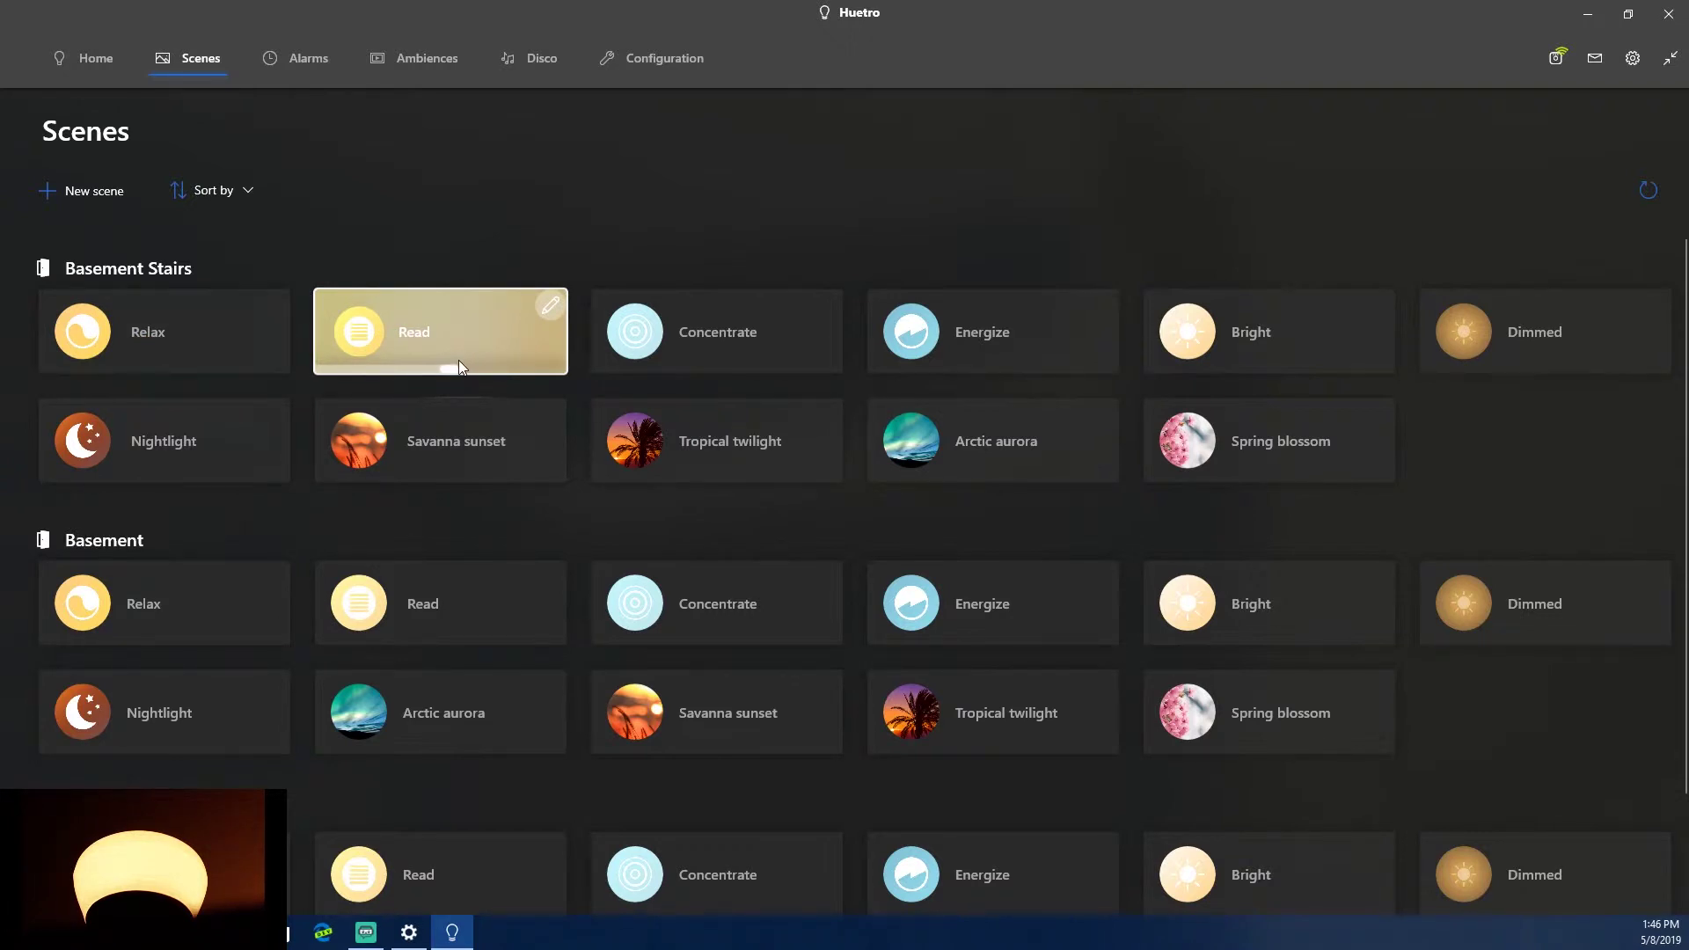
- Activate the Relax, Concentrate and again Relax scenes for Basement Stairs
left_click(177, 314)
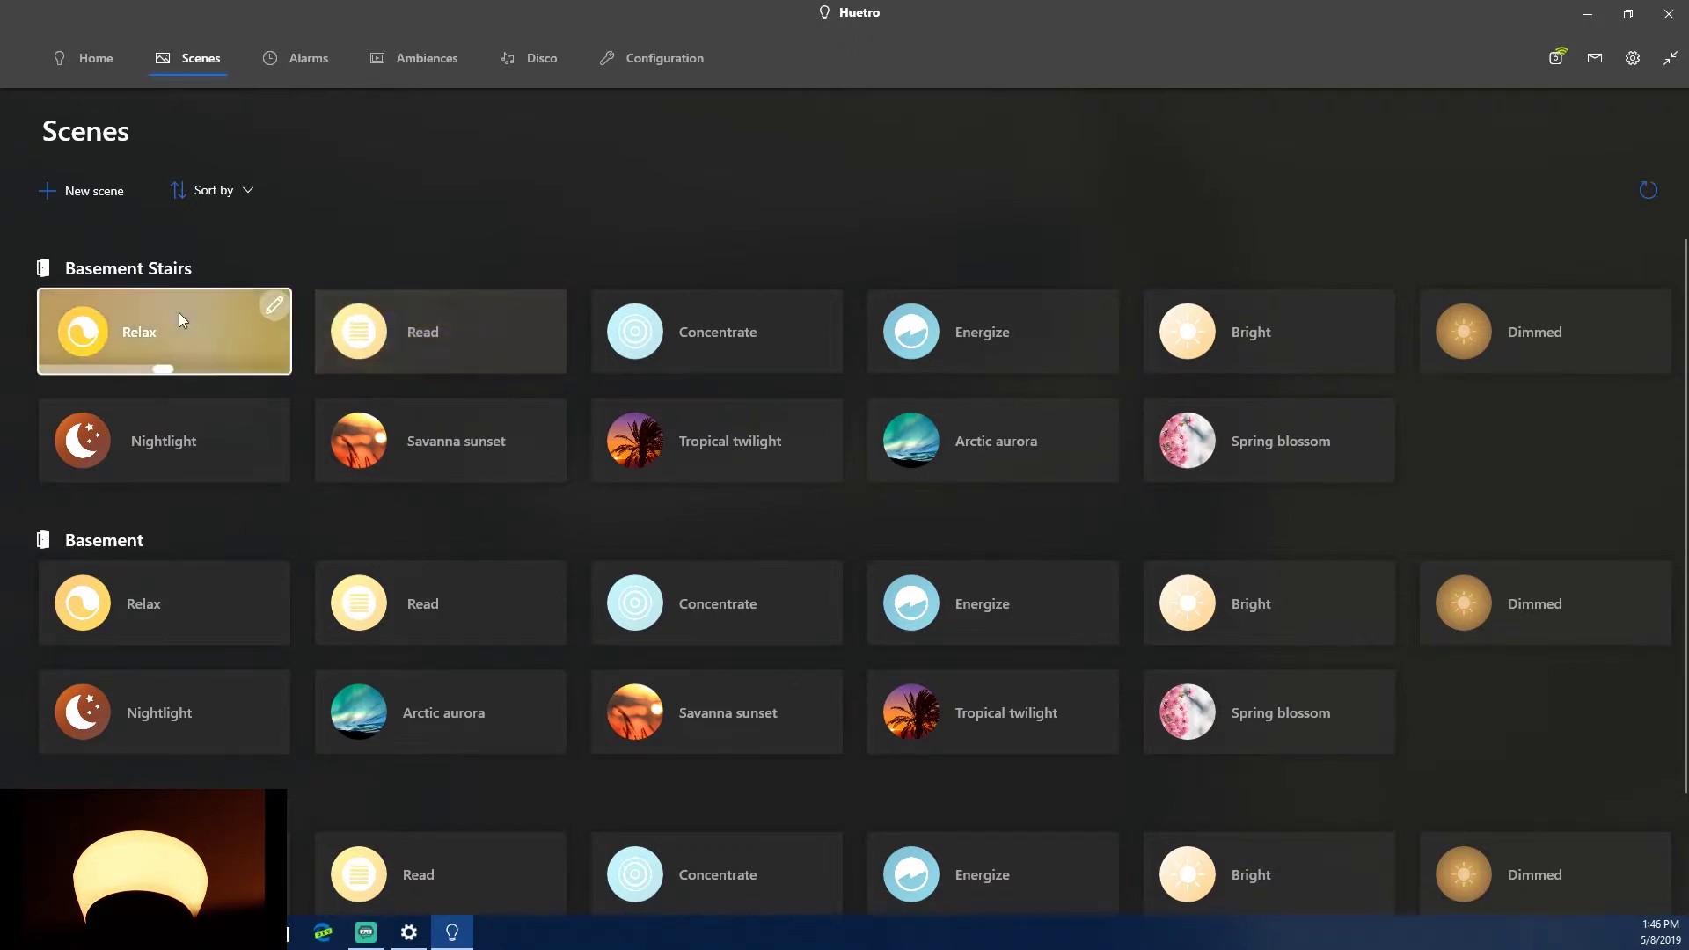
left_click(742, 345)
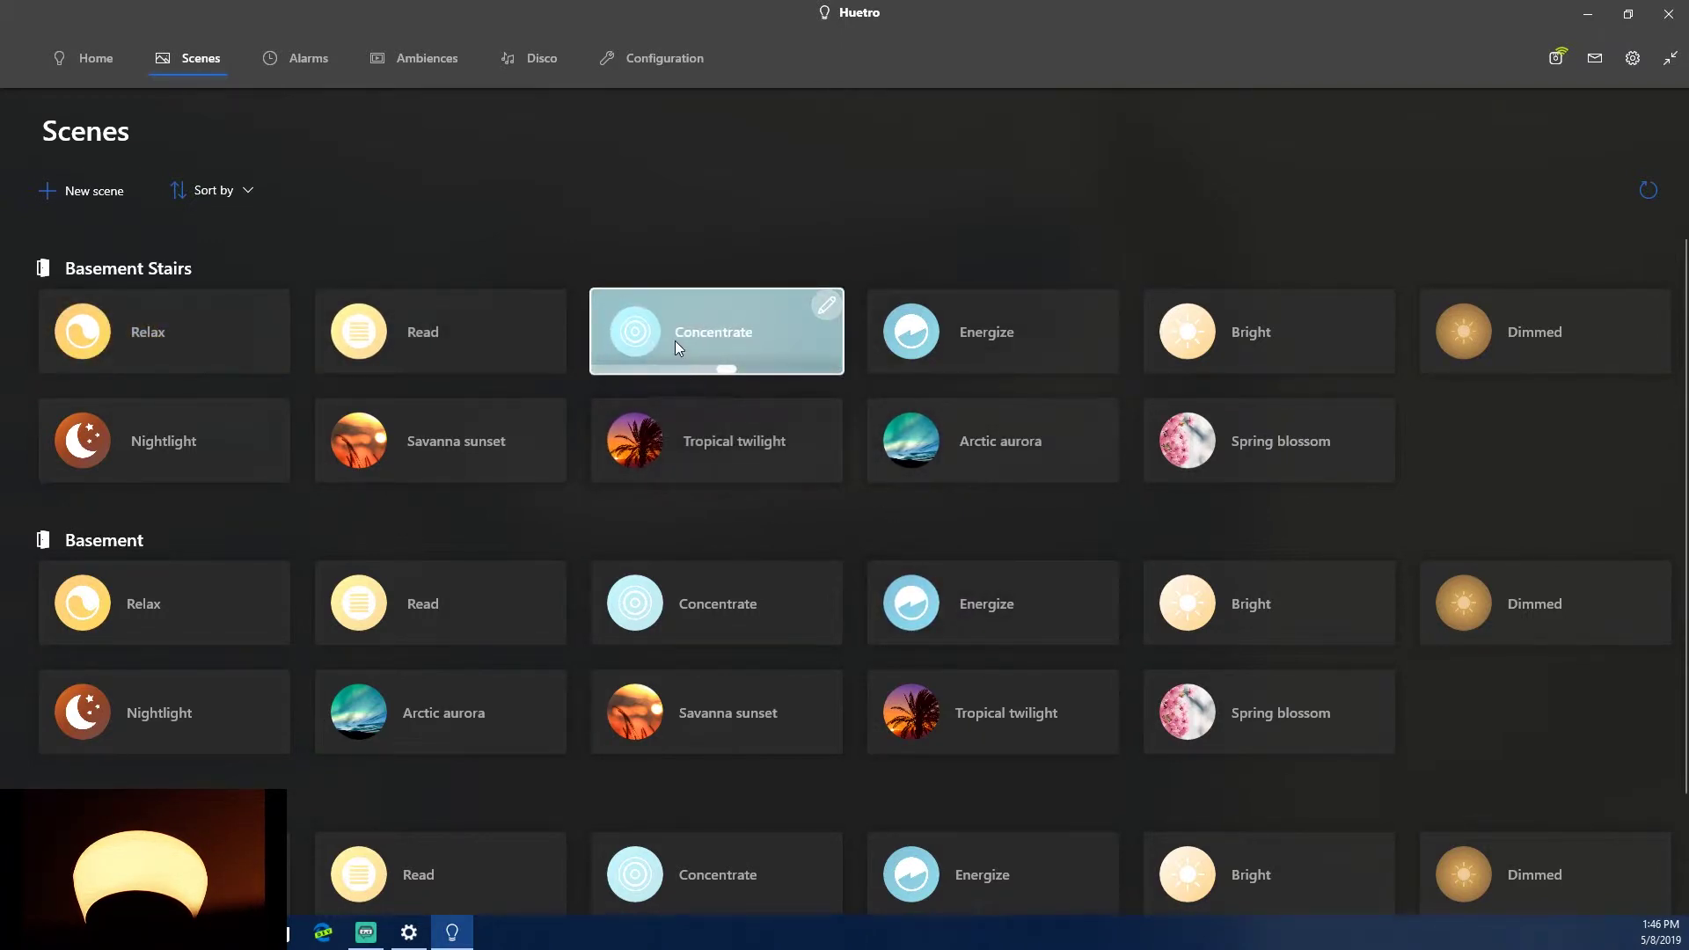
left_click(215, 345)
- Activate the Relax scene for the Basement room and raise that scene's brightness to maximum
scroll(457, 501, "down", 2)
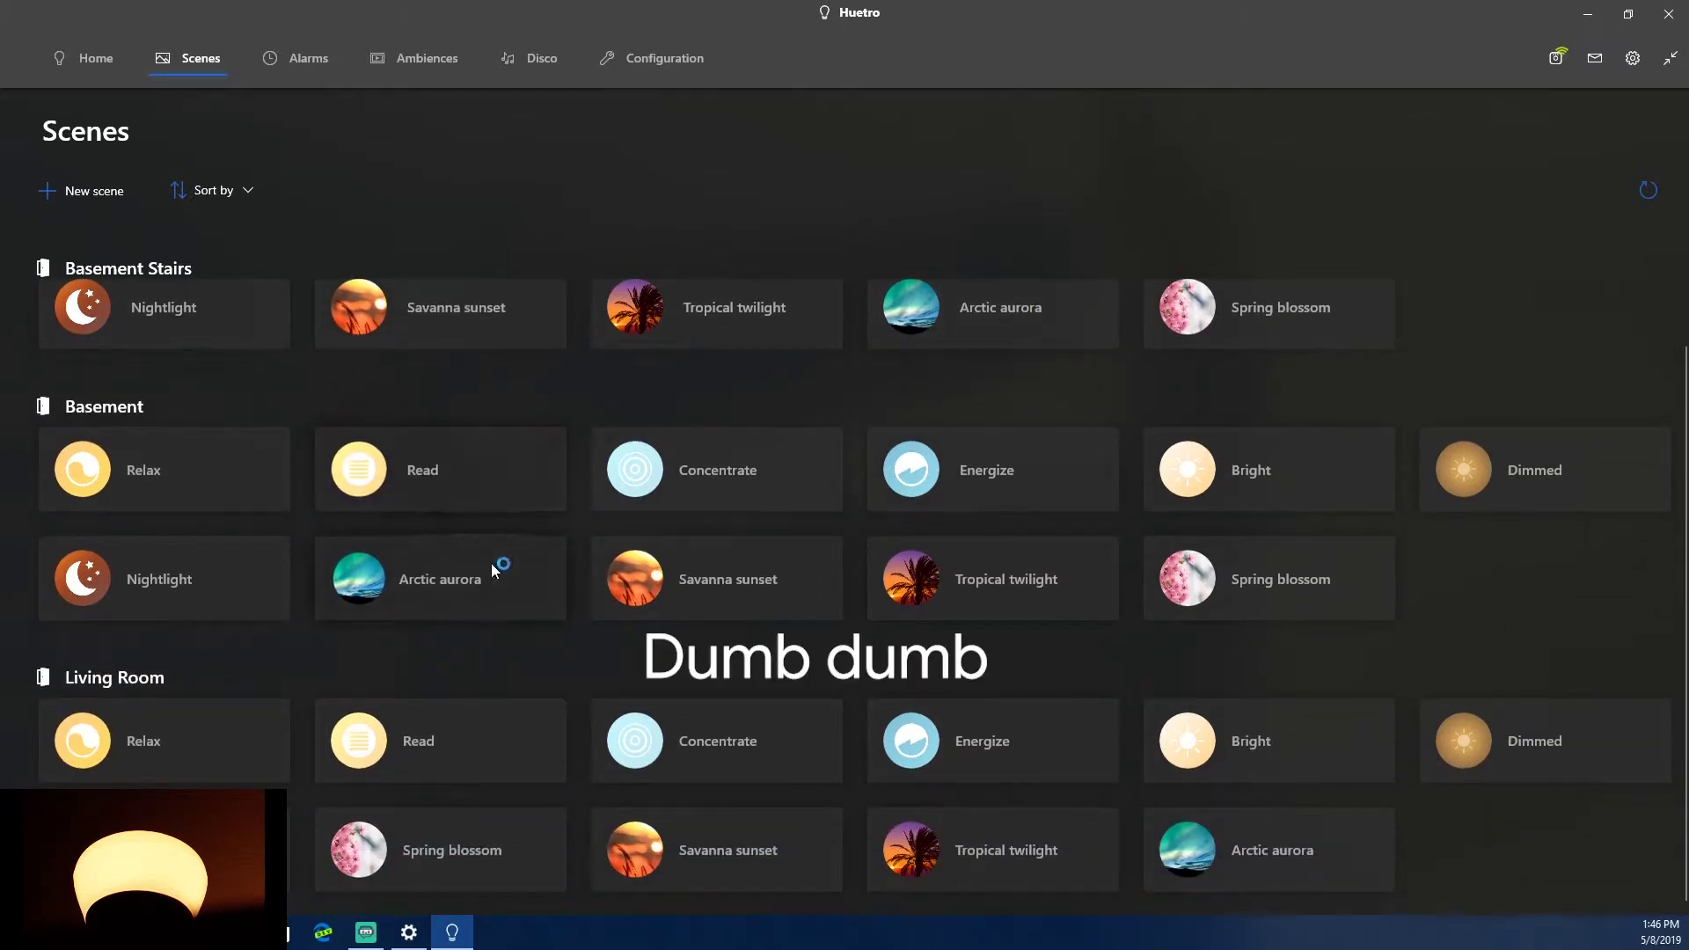
scroll(458, 580, "up", 2)
scroll(448, 594, "down", 2)
left_click(160, 520)
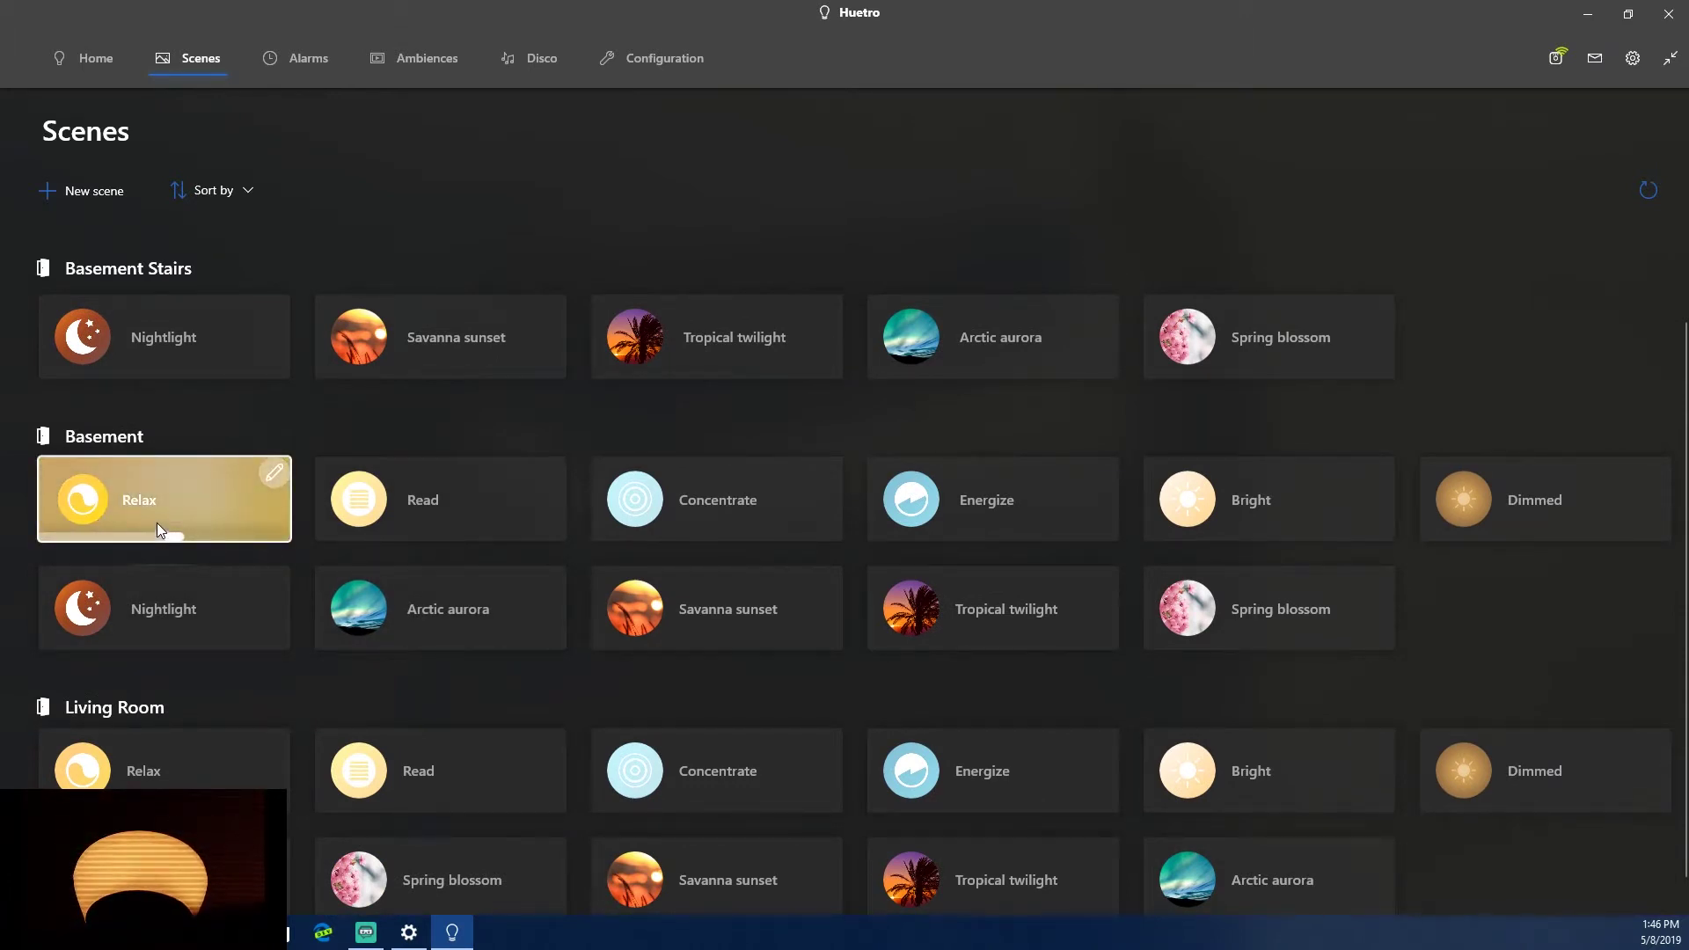
left_click_drag(173, 536, 320, 542)
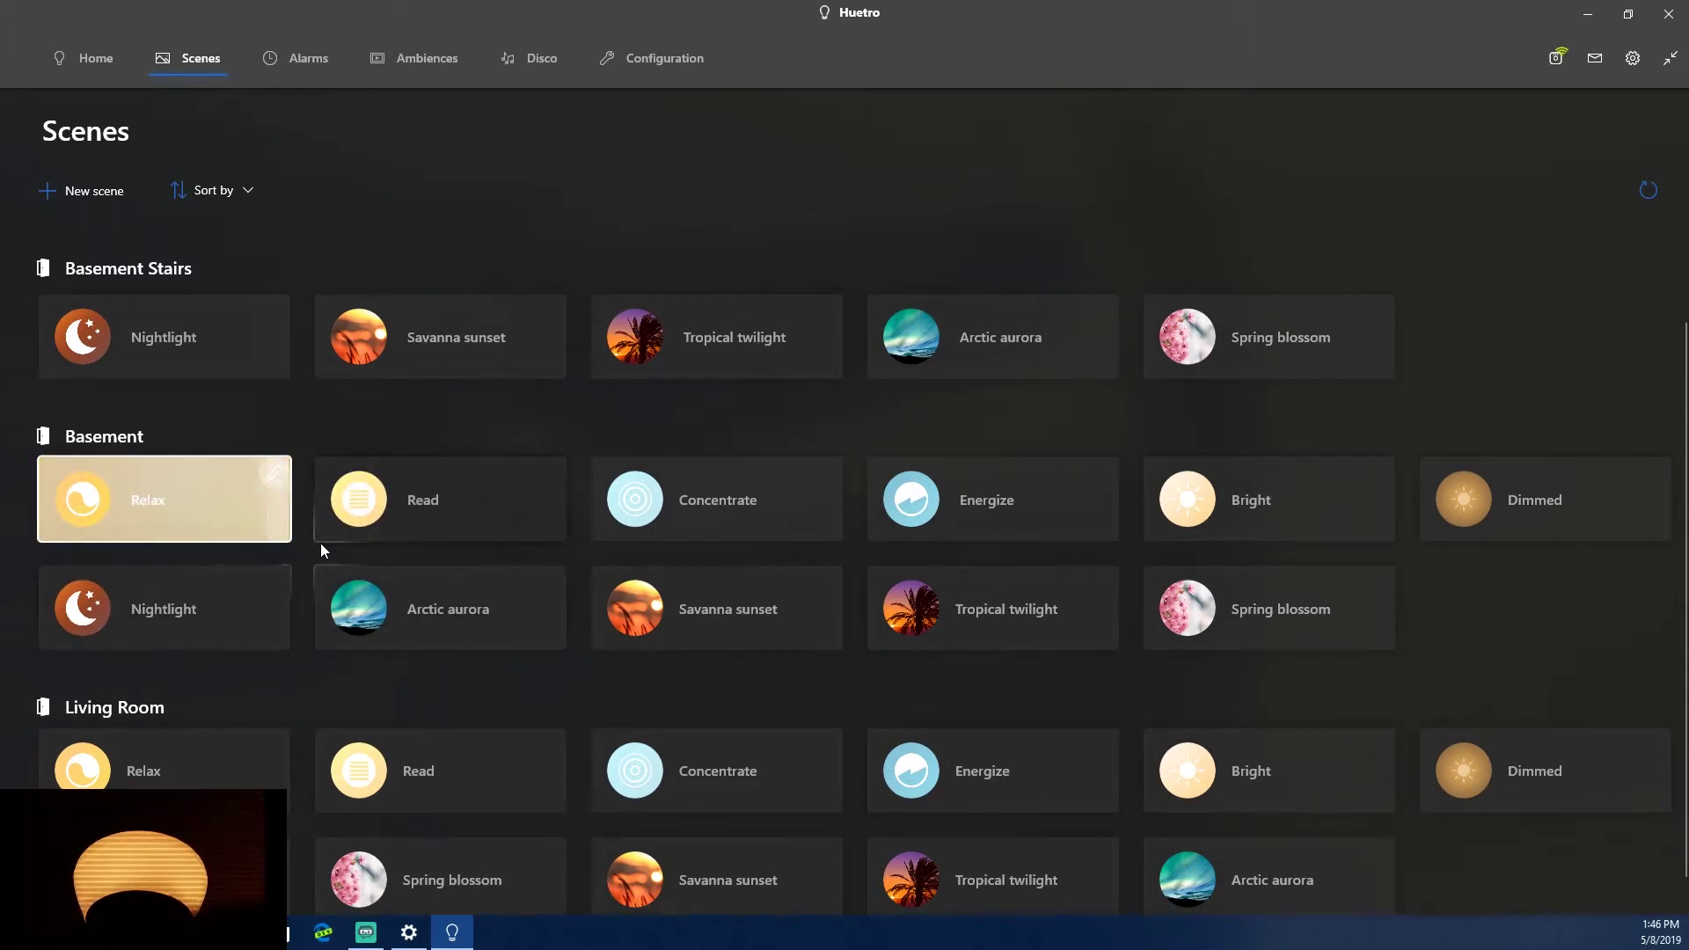
- Activate the Basement room's Read, Concentrate, Energize, Bright and Dimmed scenes one after another
left_click(451, 491)
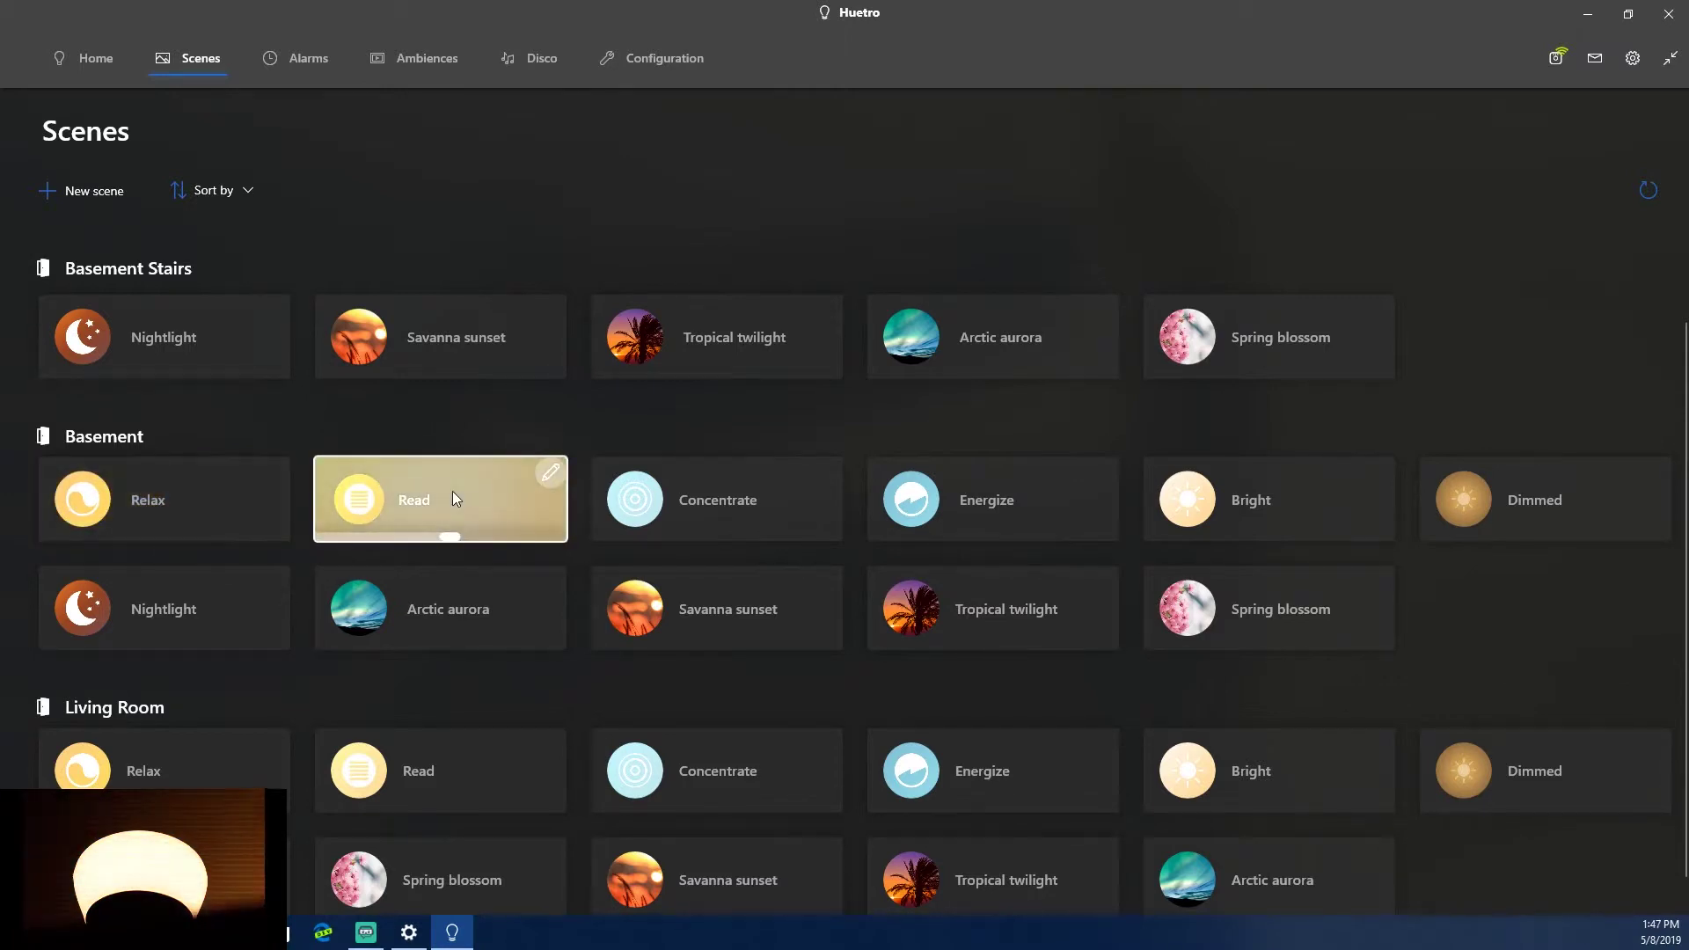
left_click(669, 502)
left_click(1024, 519)
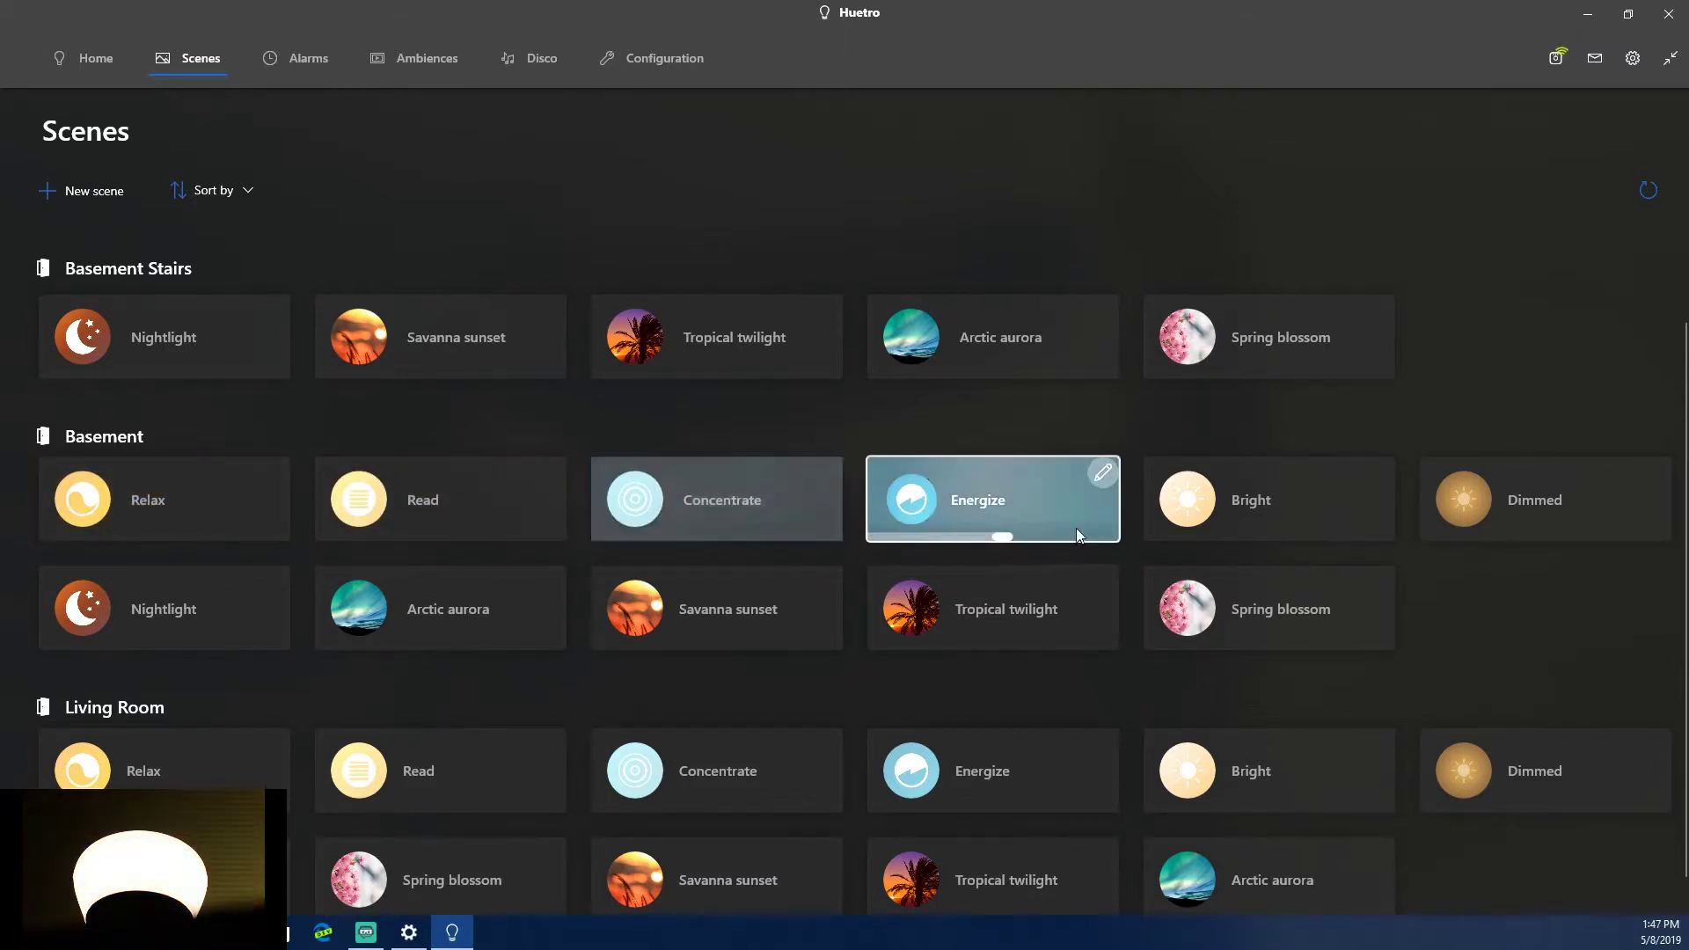
left_click(1232, 504)
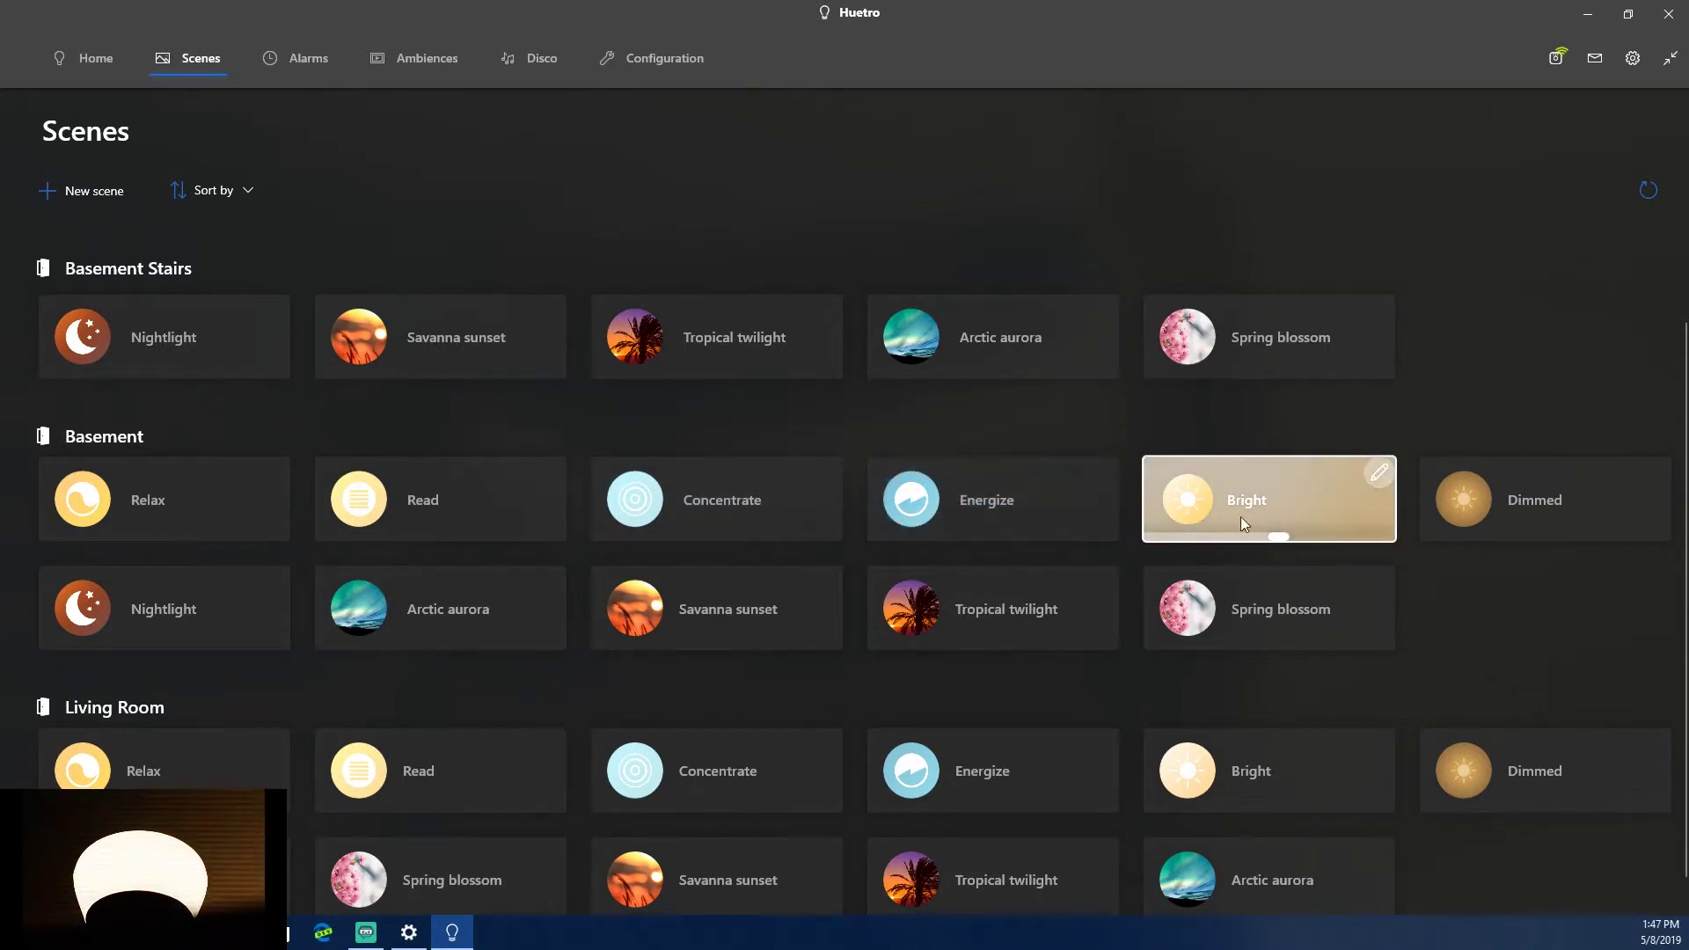
left_click(1517, 506)
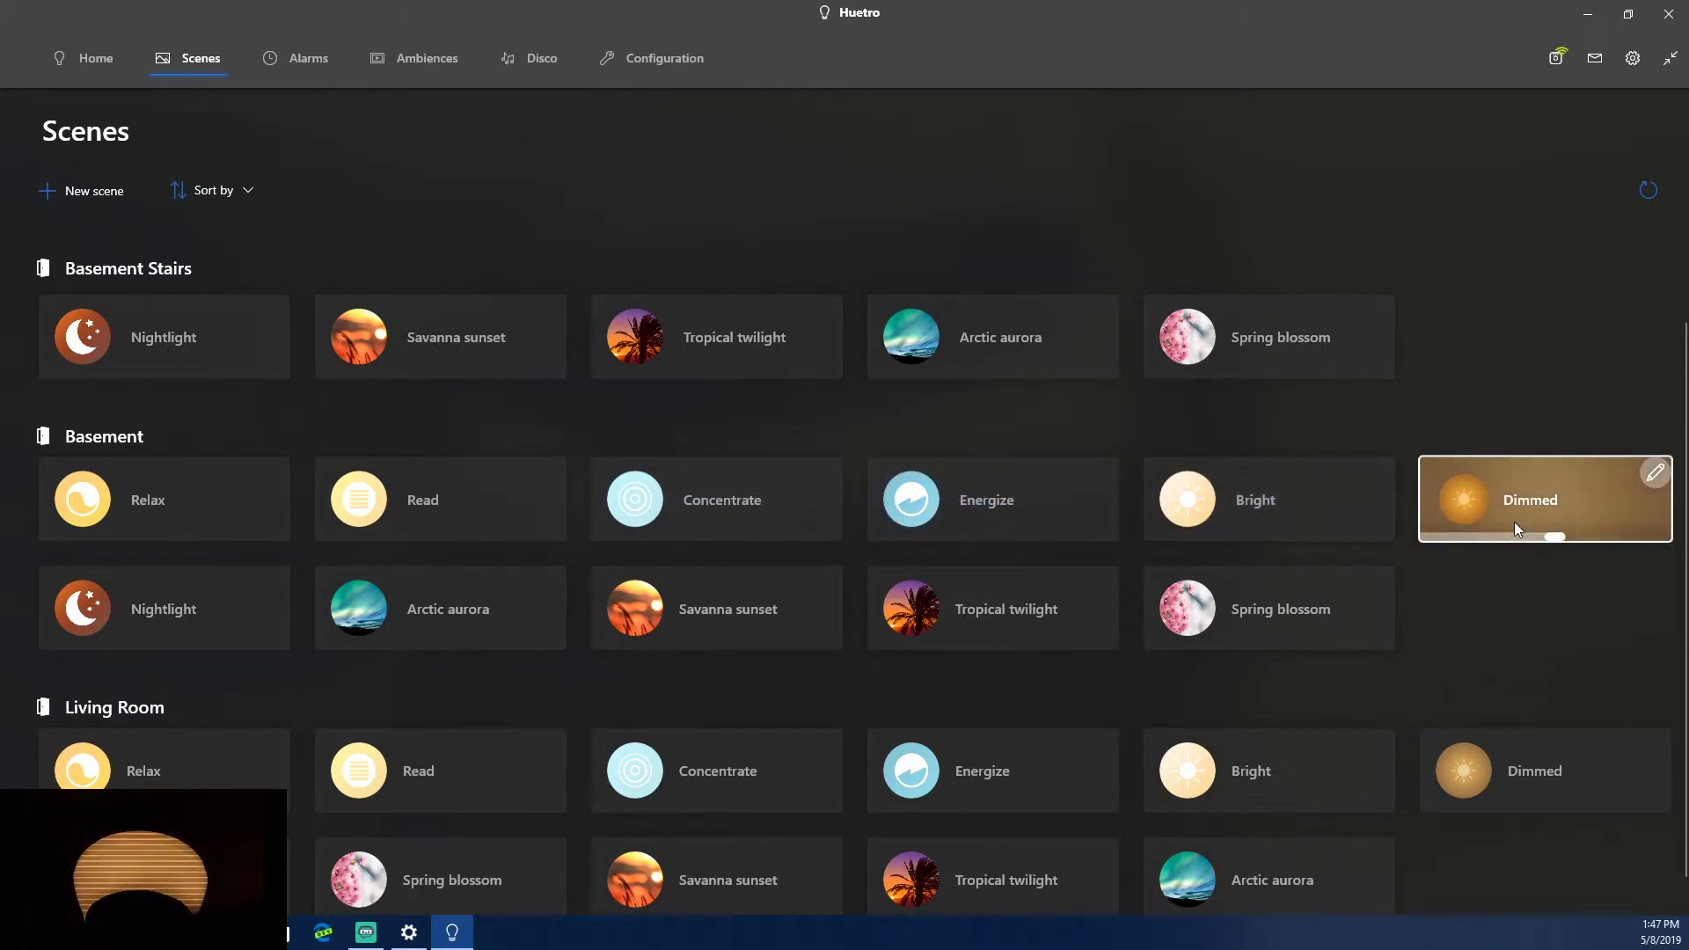
- Activate the Basement's Nightlight, Arctic aurora, Savanna sunset, Tropical twilight and Spring blossom scenes in turn, ending on Concentrate
left_click(194, 614)
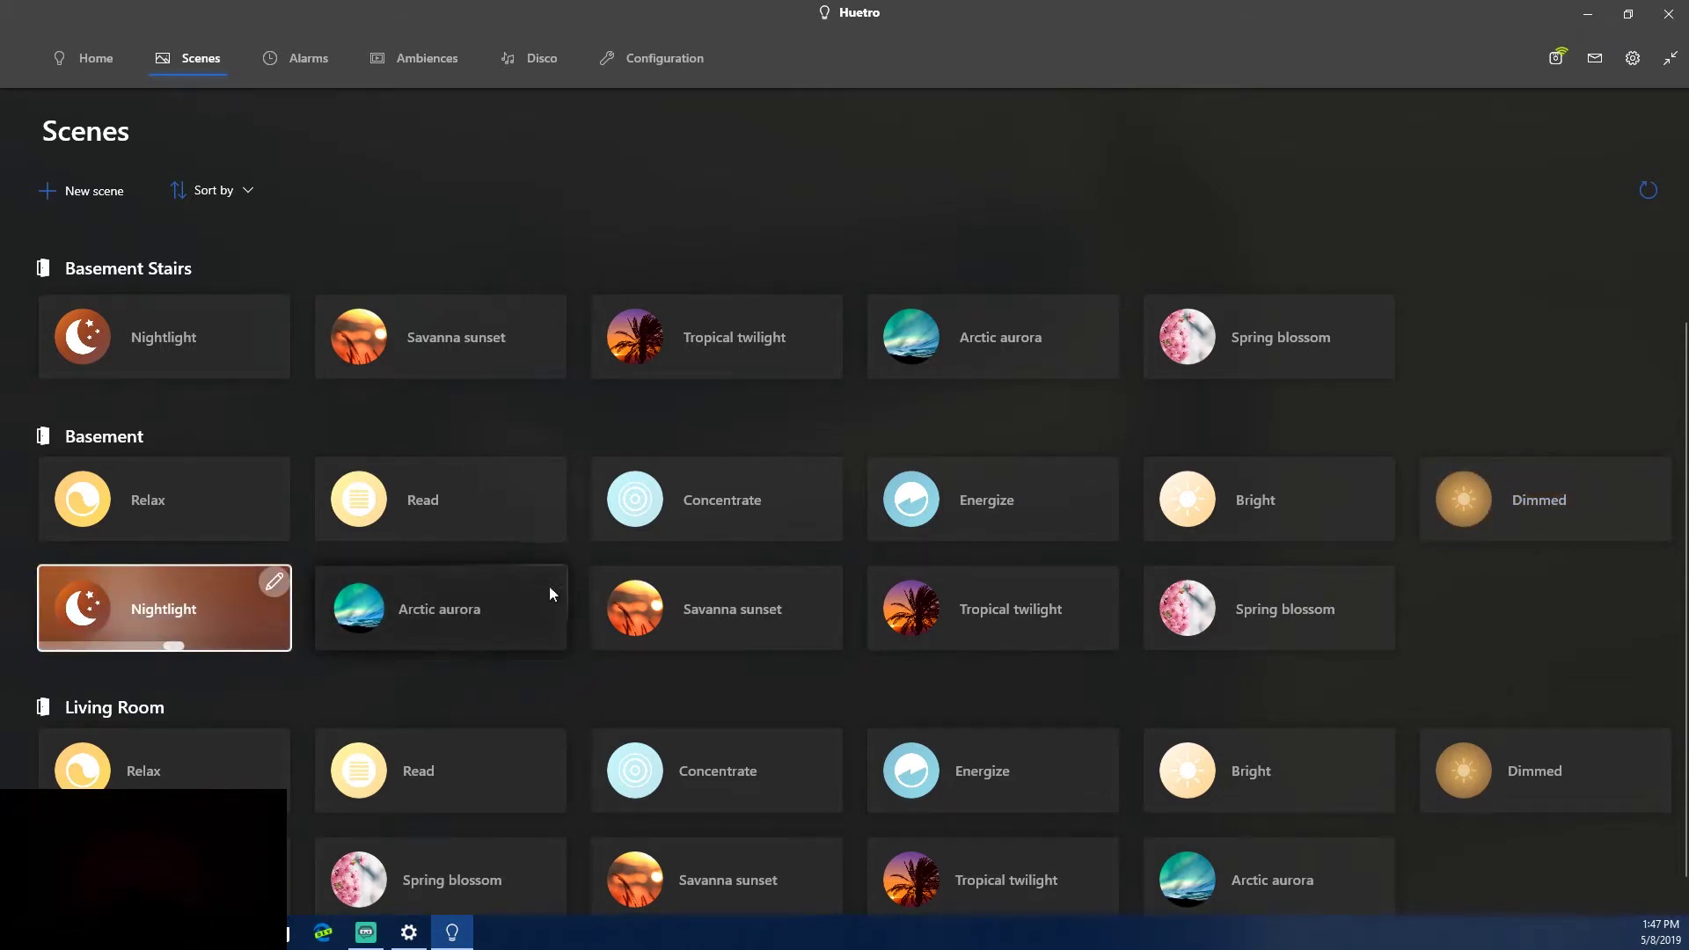
left_click(457, 628)
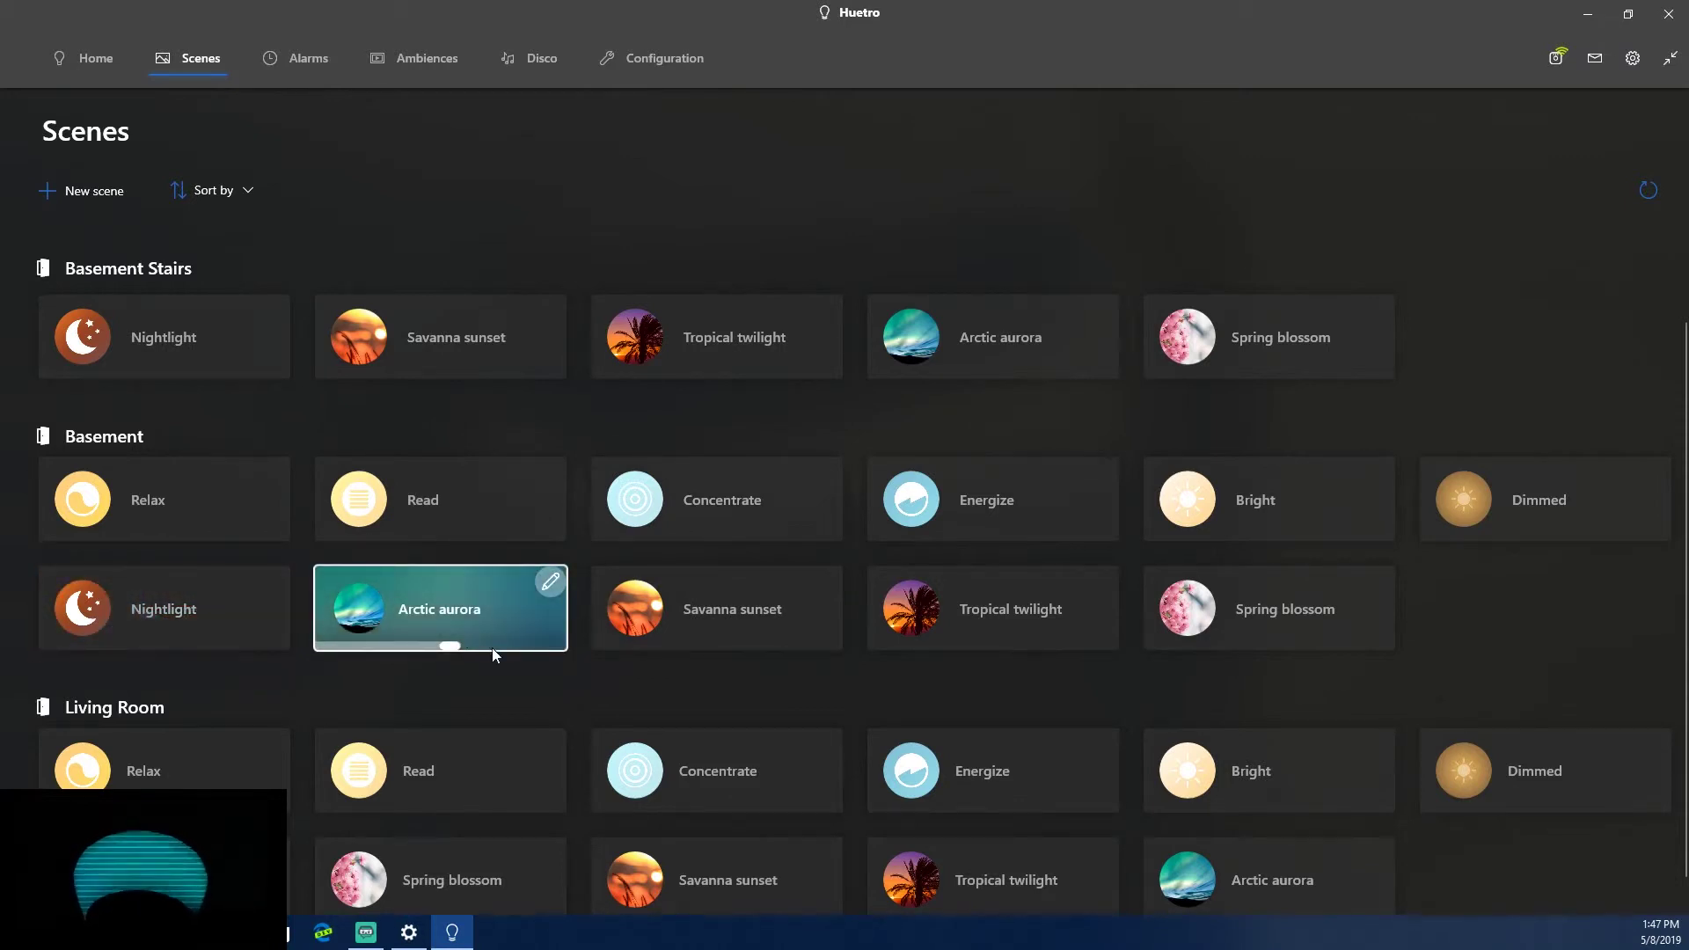
left_click(694, 614)
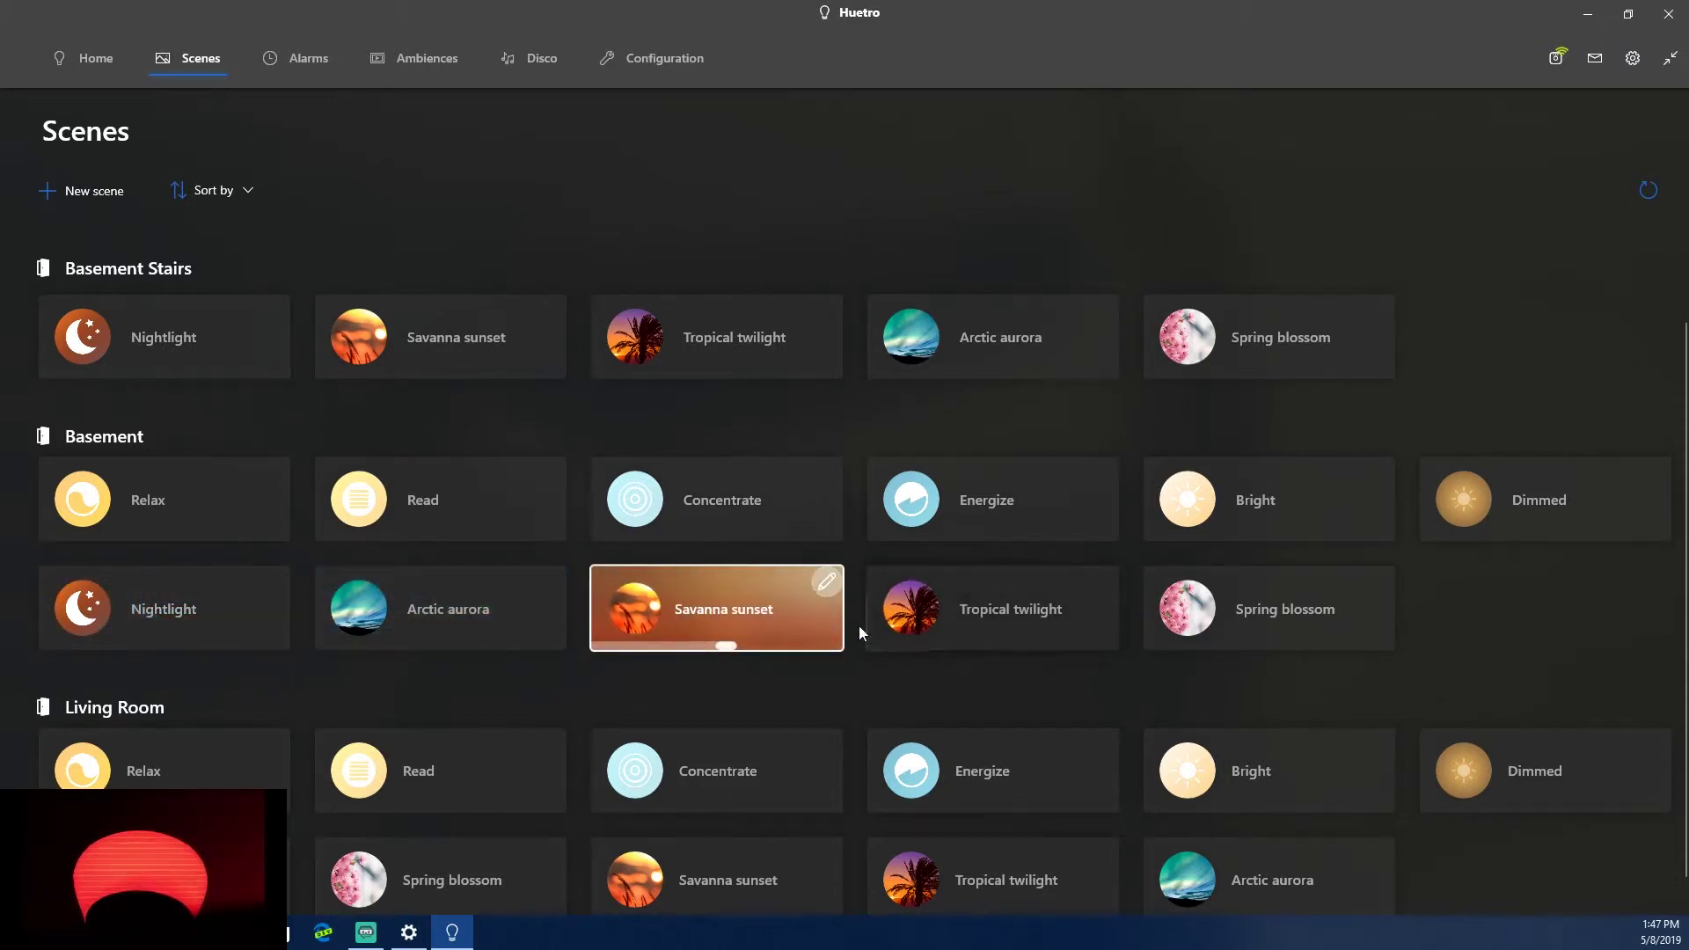
left_click(964, 614)
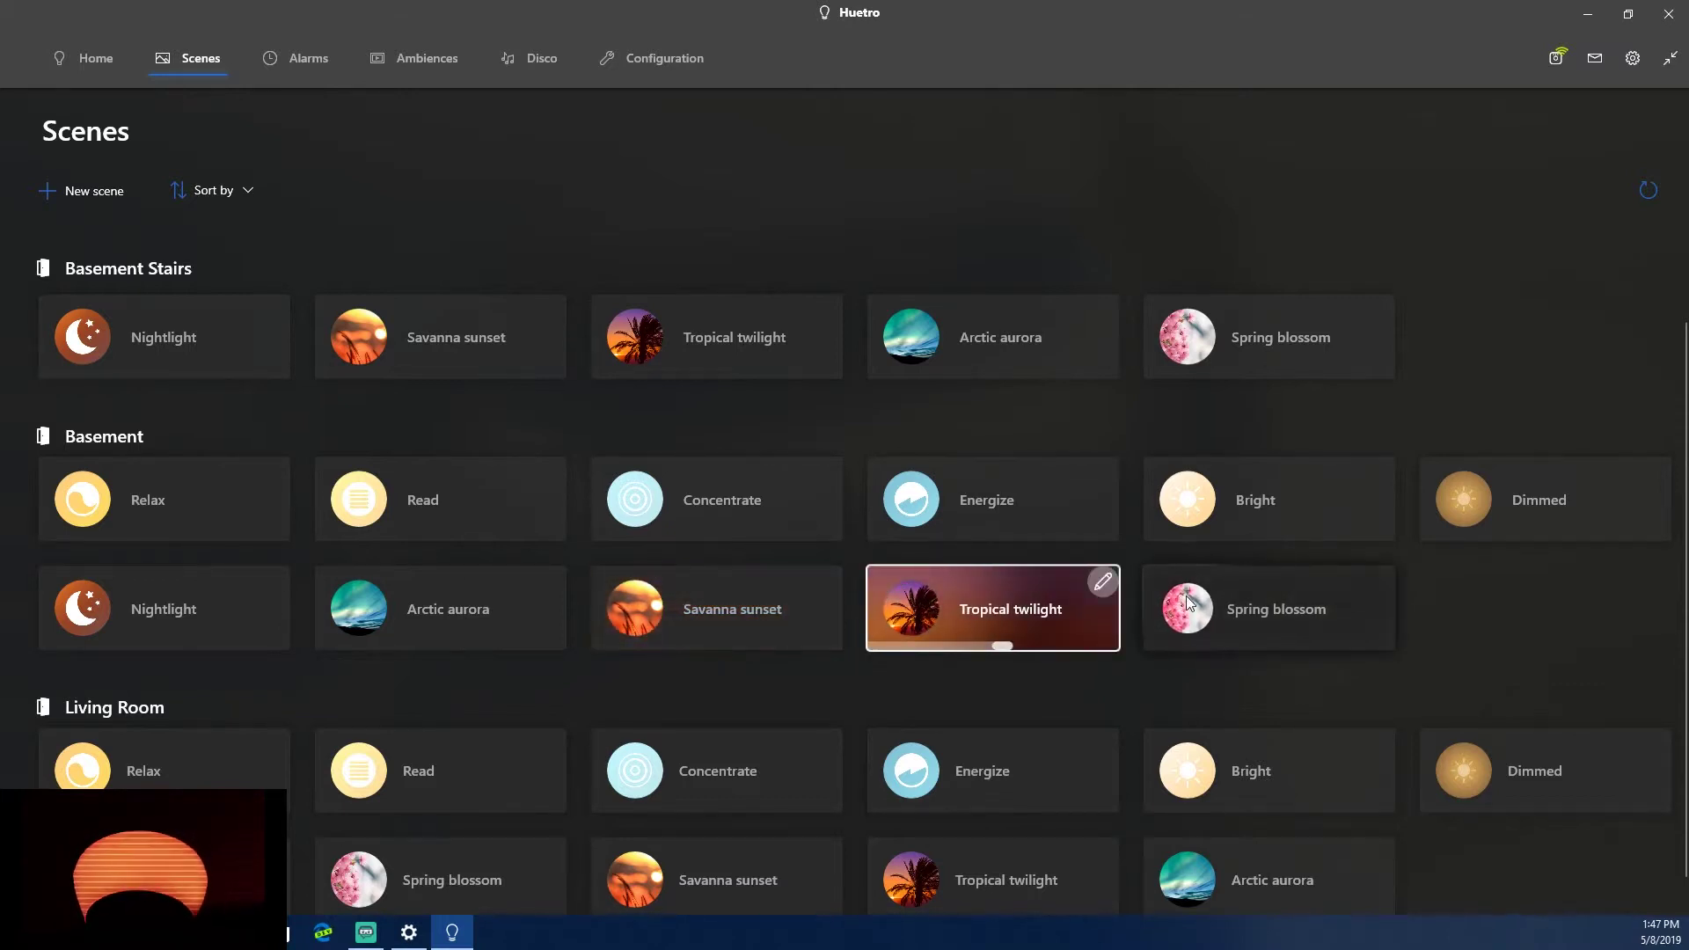
left_click(1234, 608)
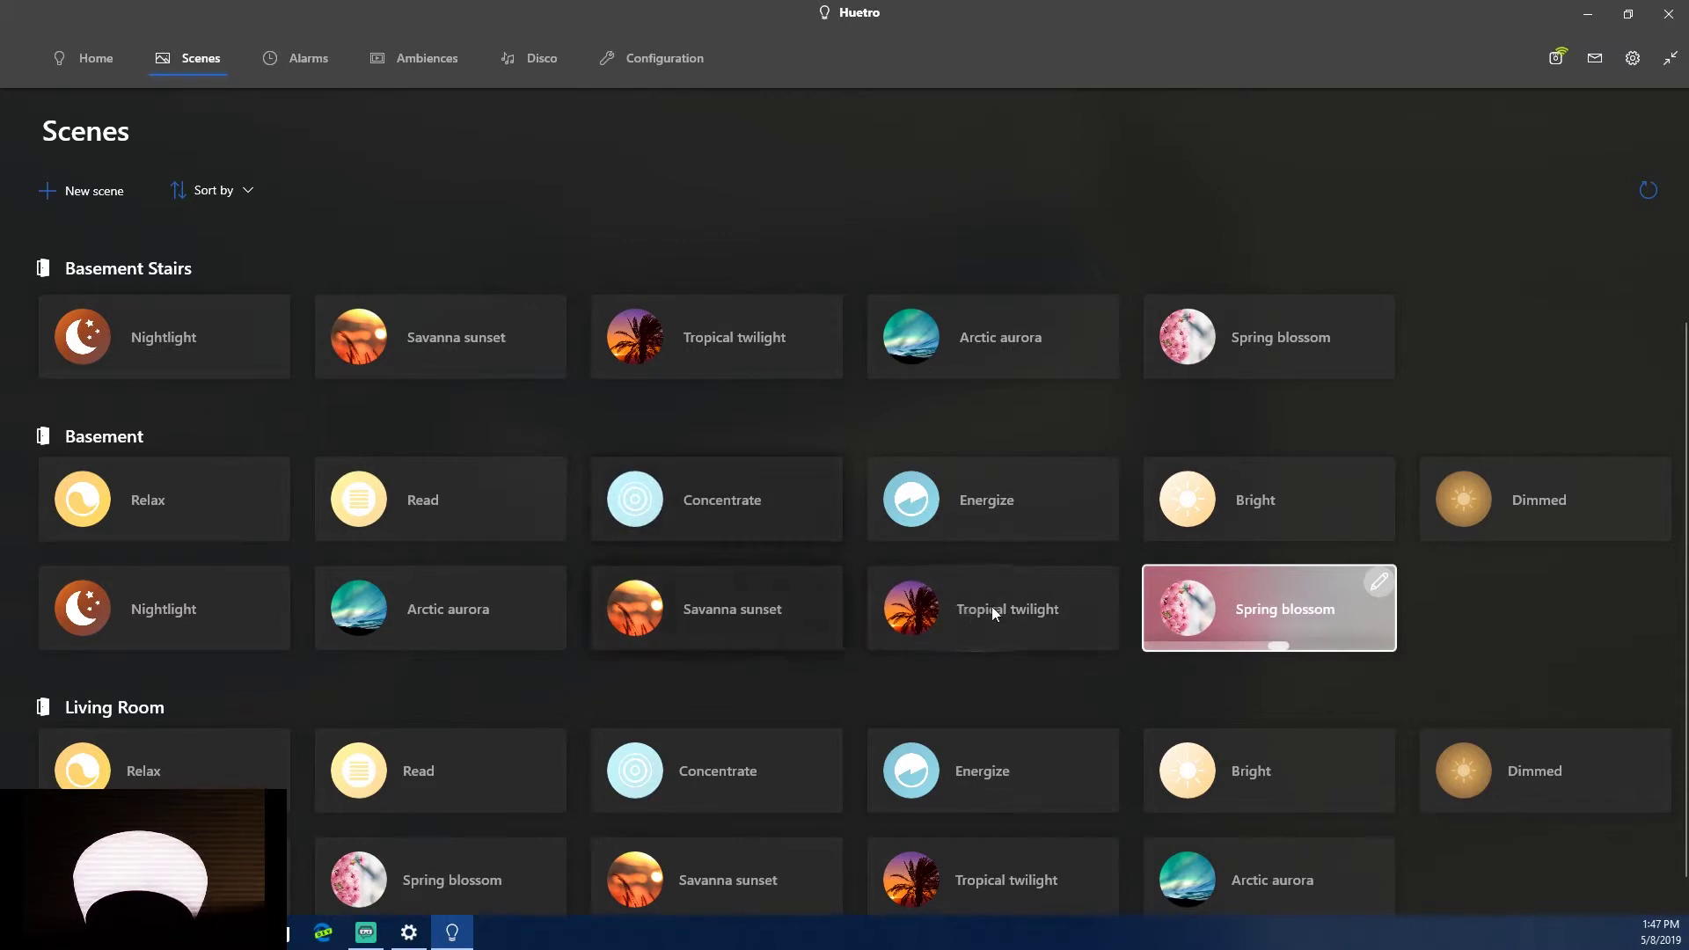
left_click(727, 508)
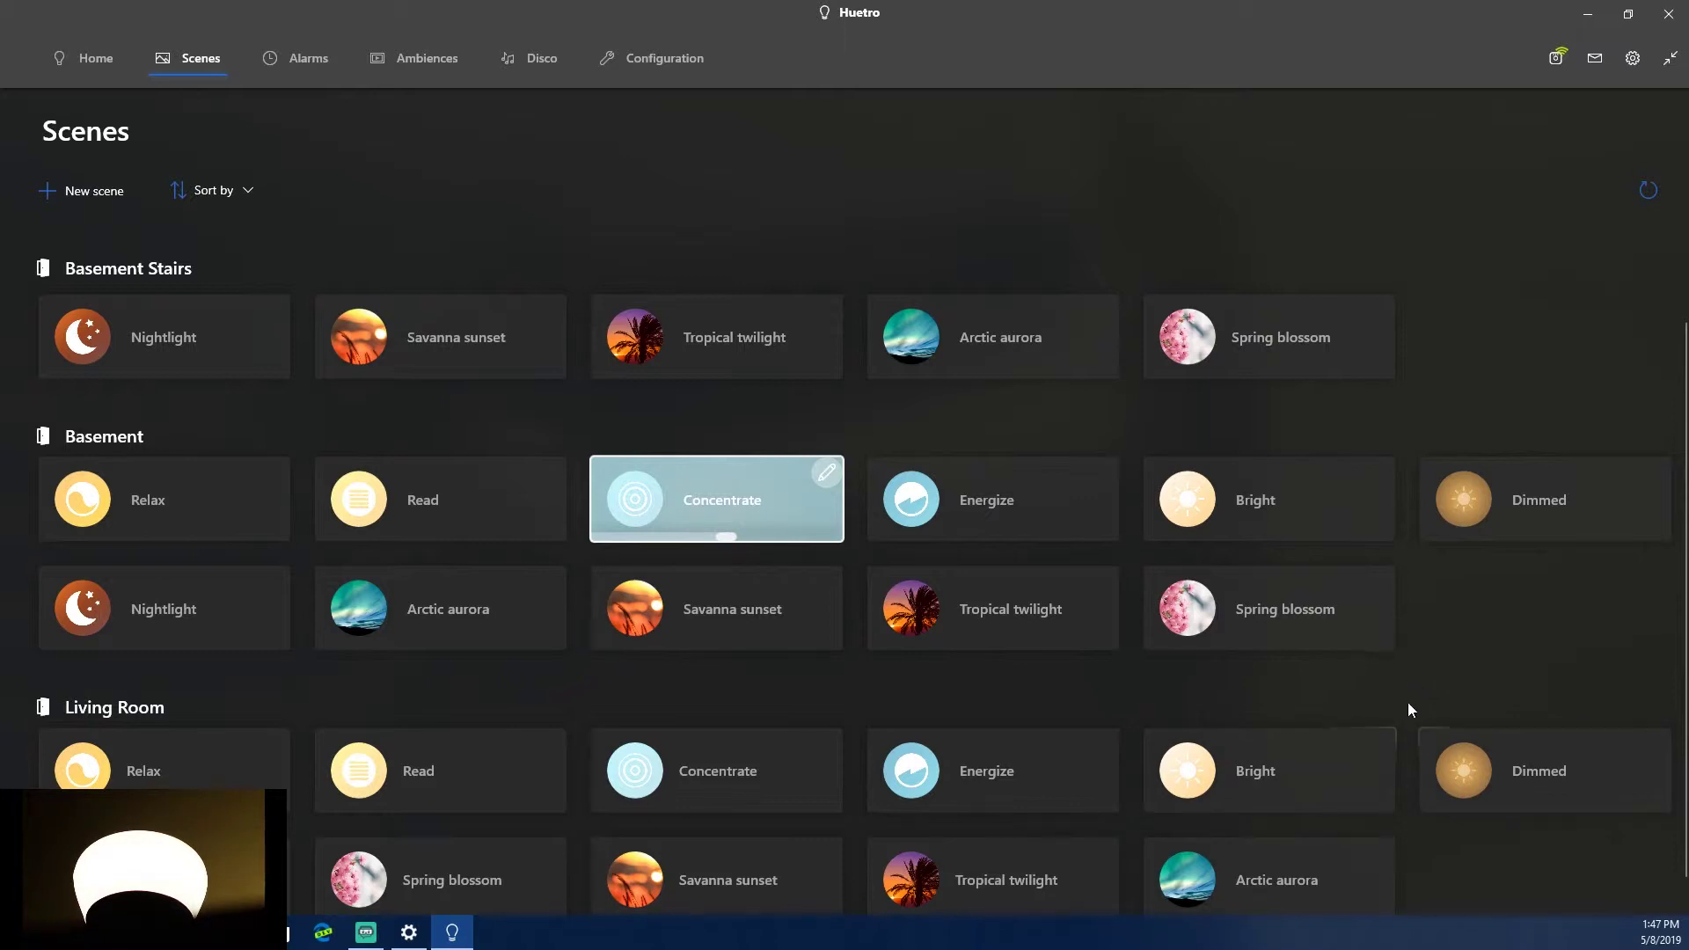
- Look over the remaining Living Room scenes and the sorting options available for scenes
scroll(517, 529, "down", 1)
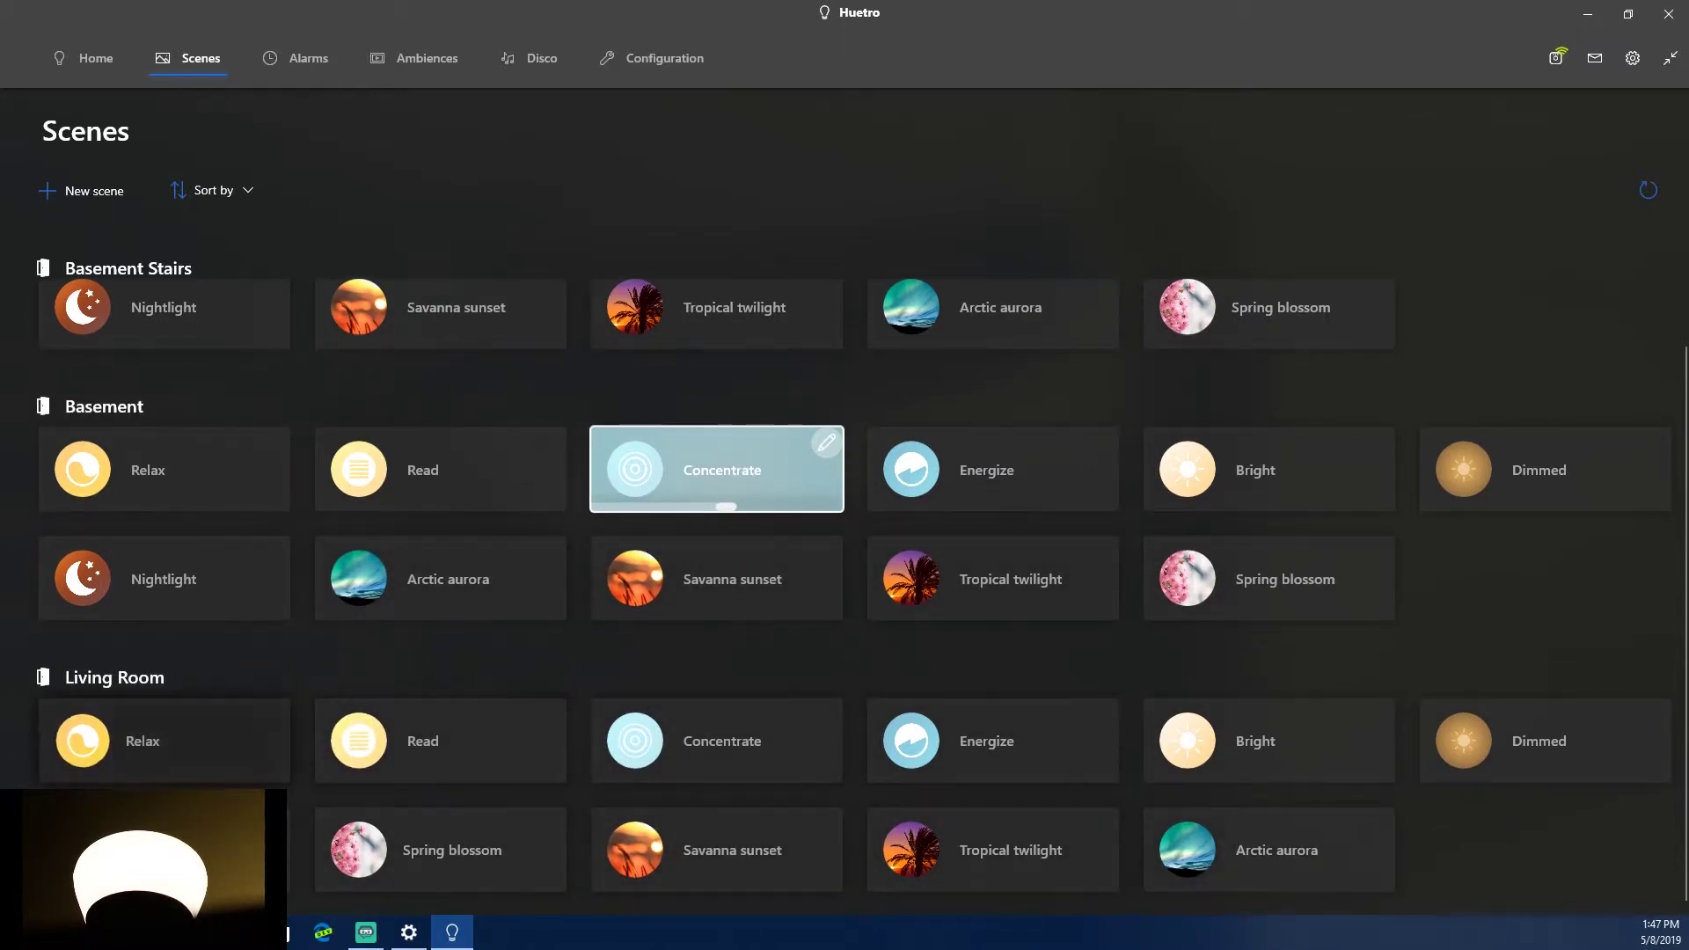
left_click(246, 191)
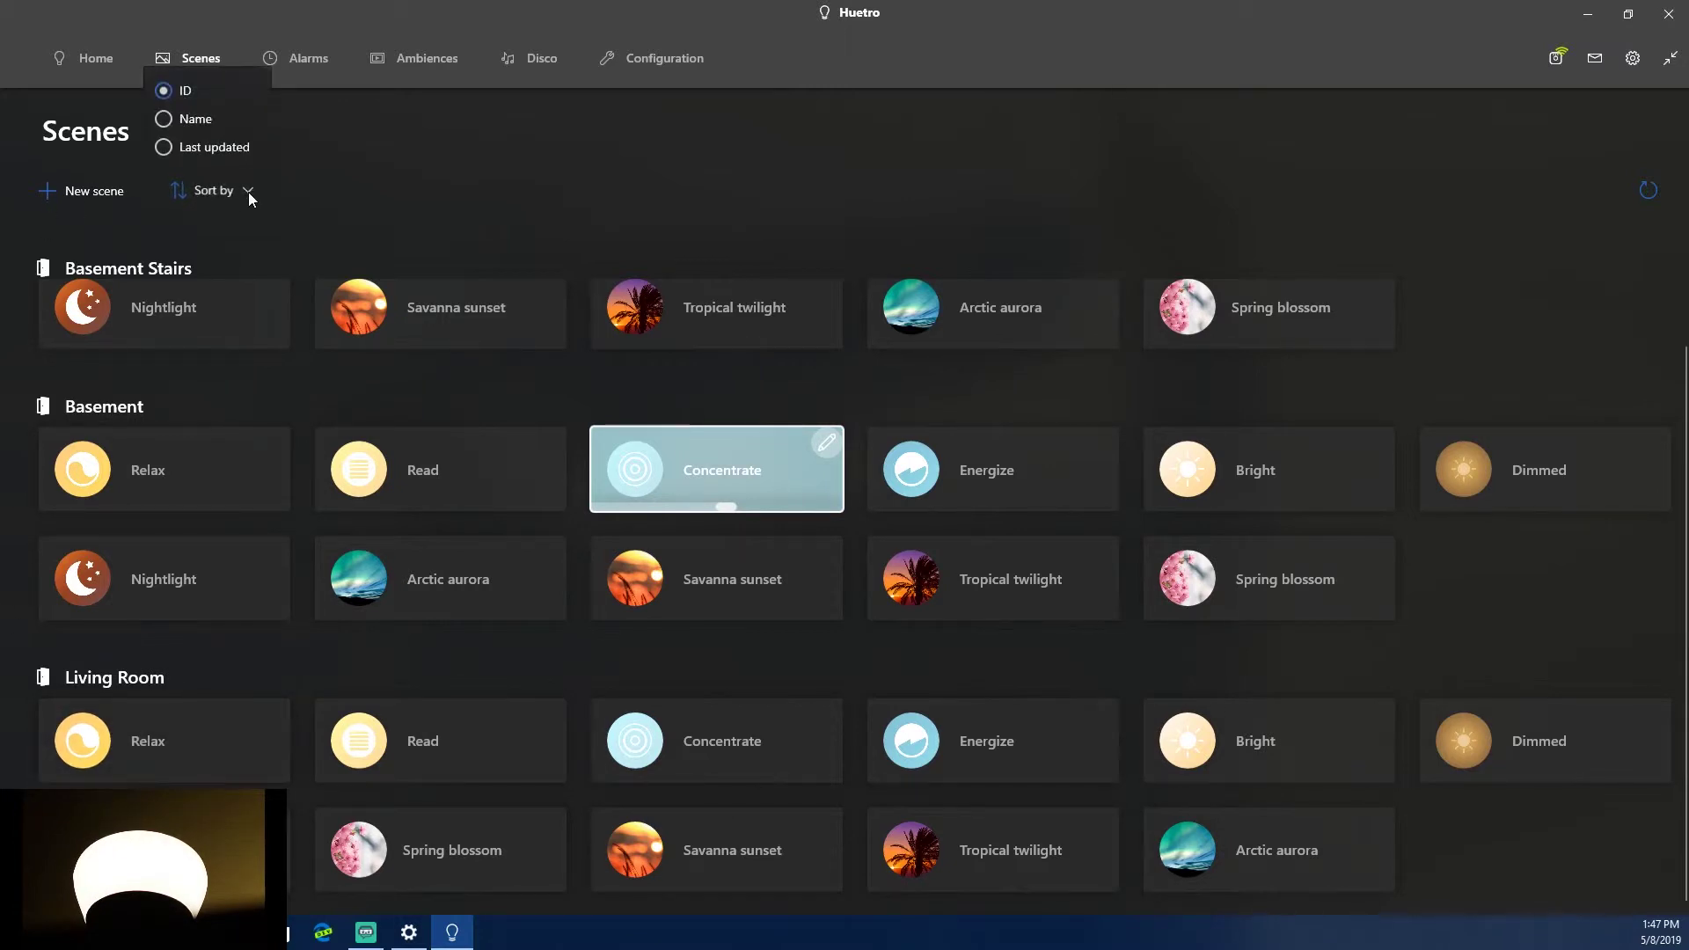
left_click(416, 161)
- Start a new scene, add the Desk Lamp to it, and close it without saving
left_click(67, 194)
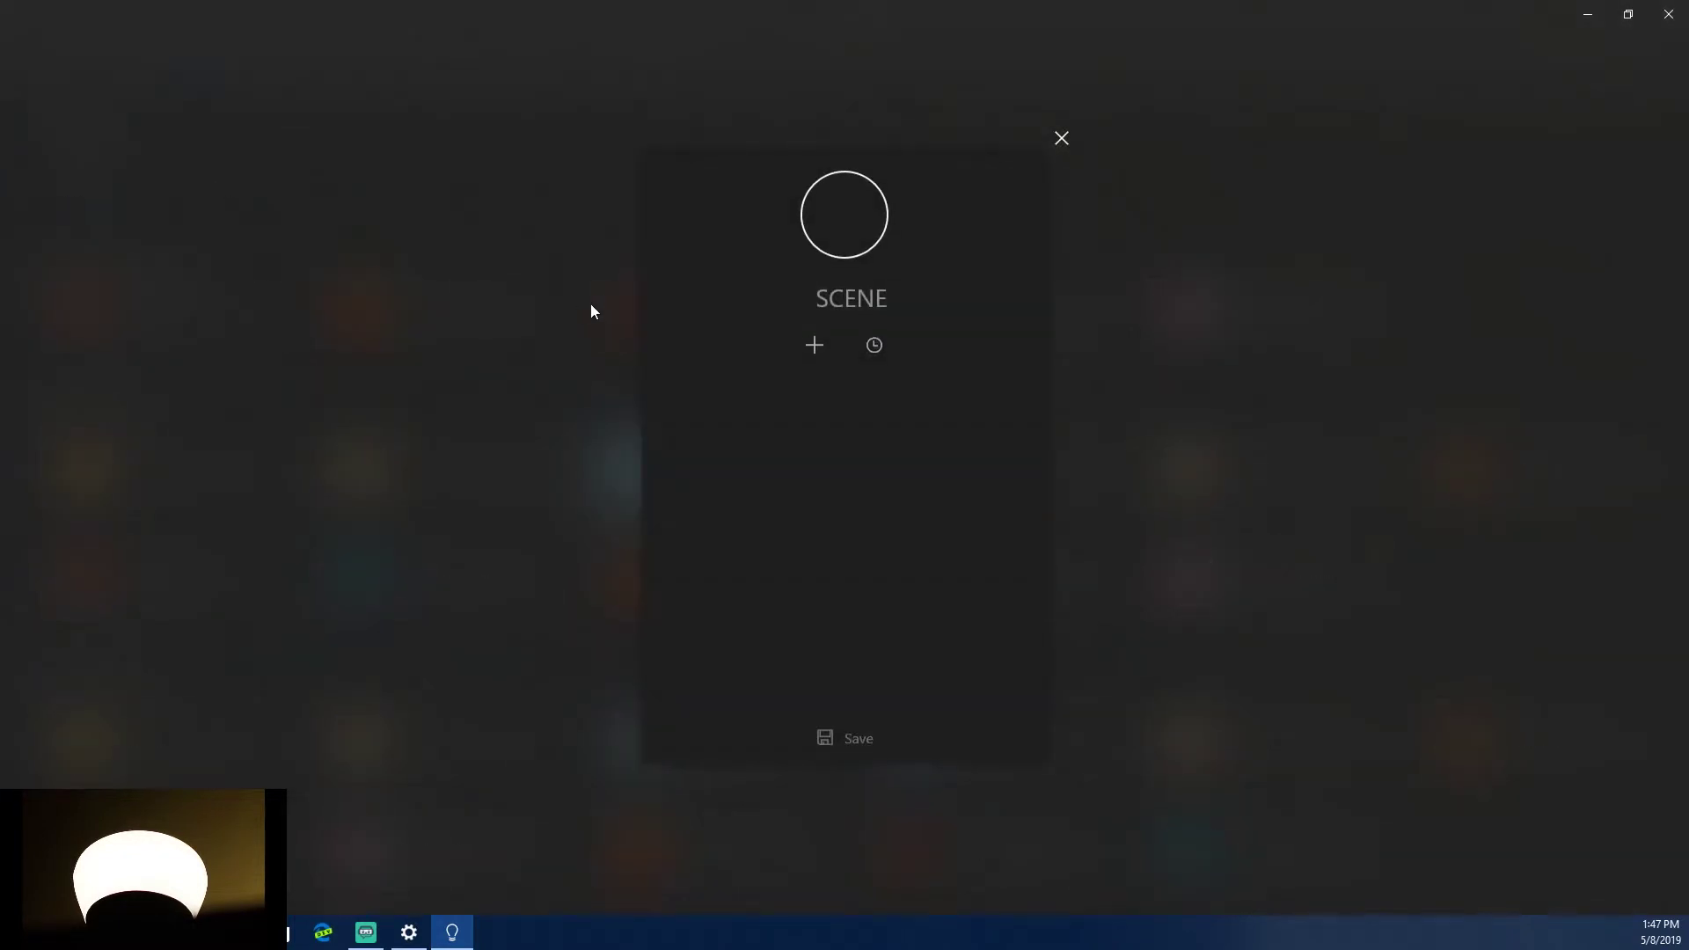
left_click(813, 343)
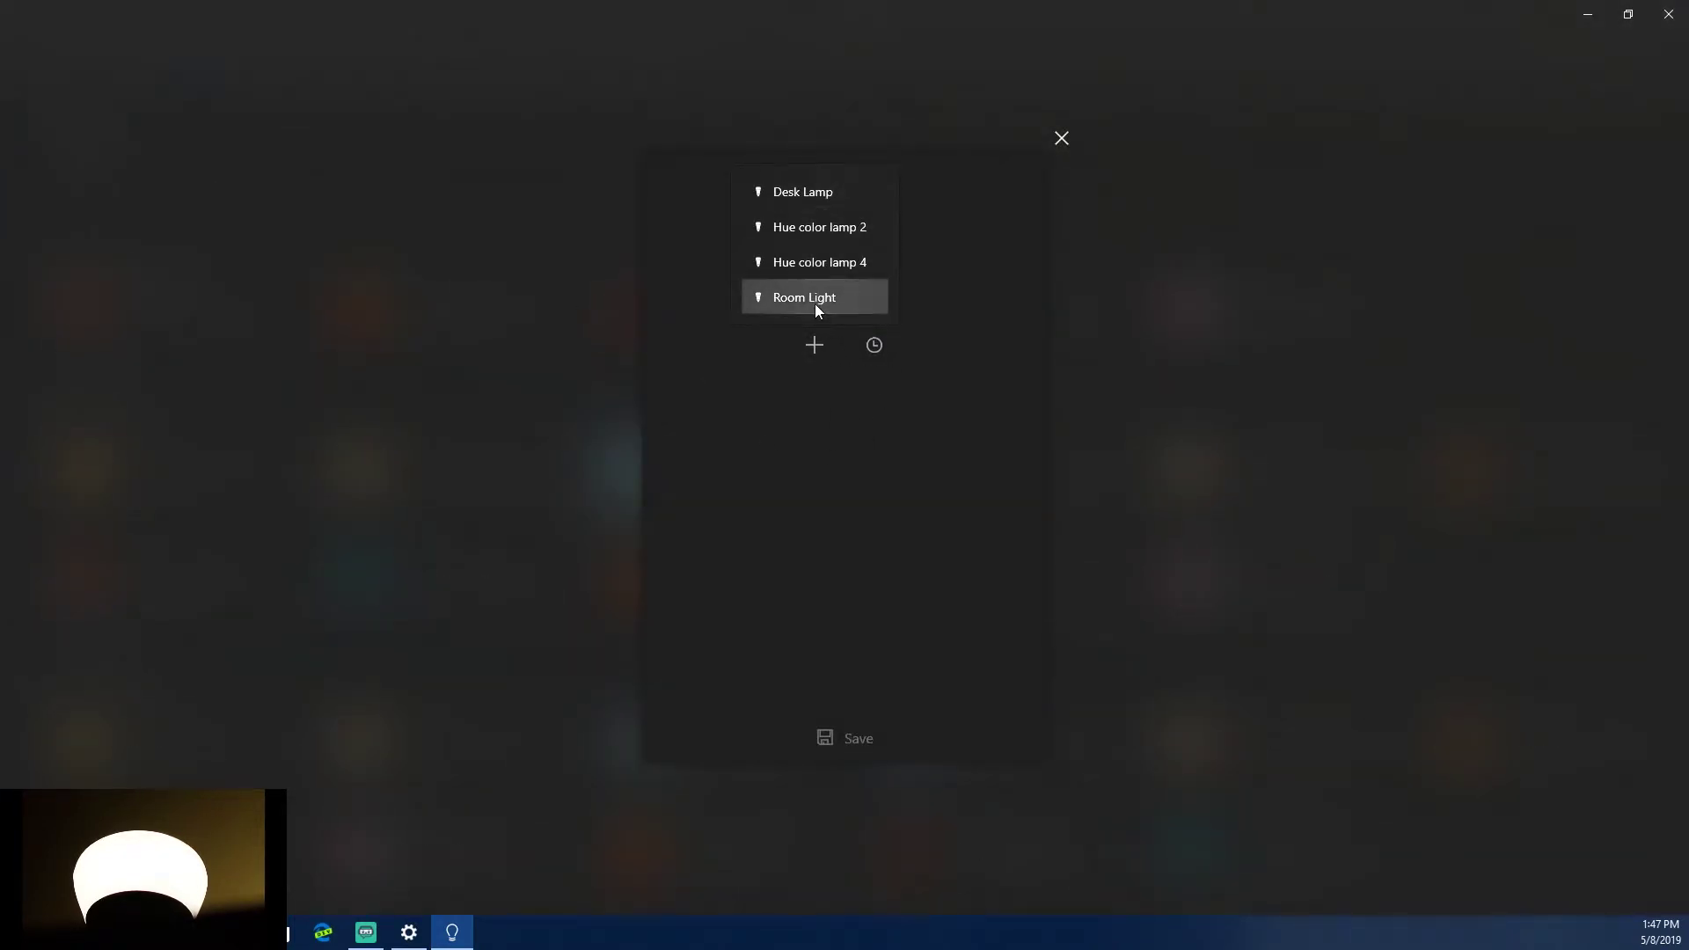
left_click(822, 206)
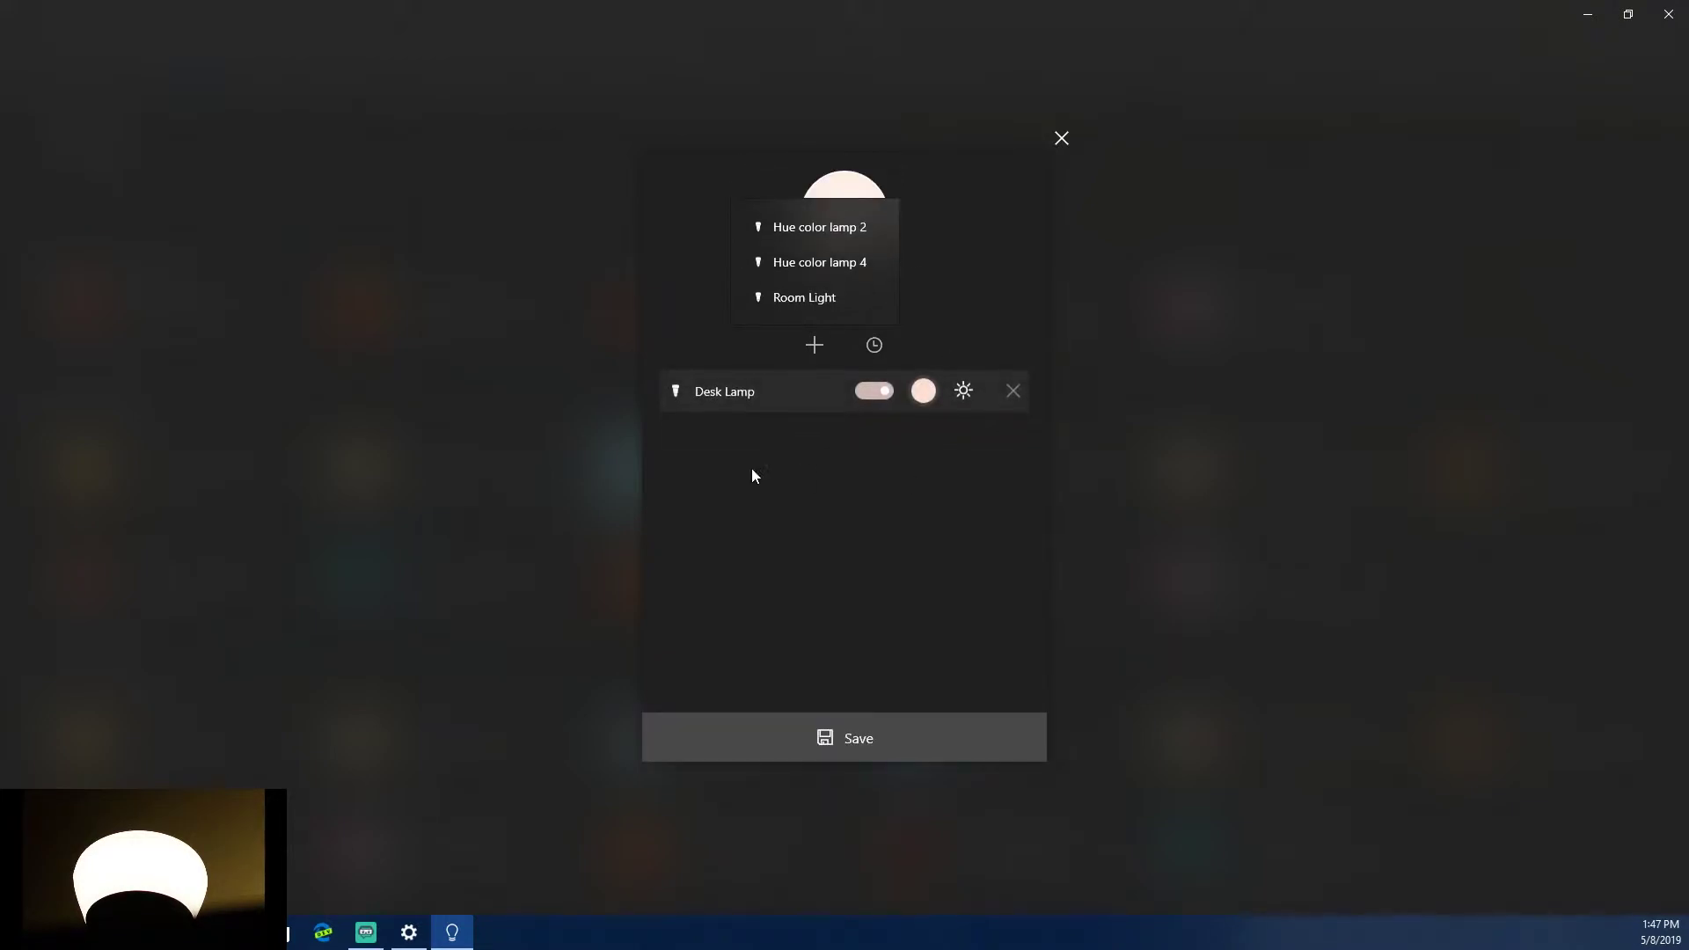
left_click(983, 256)
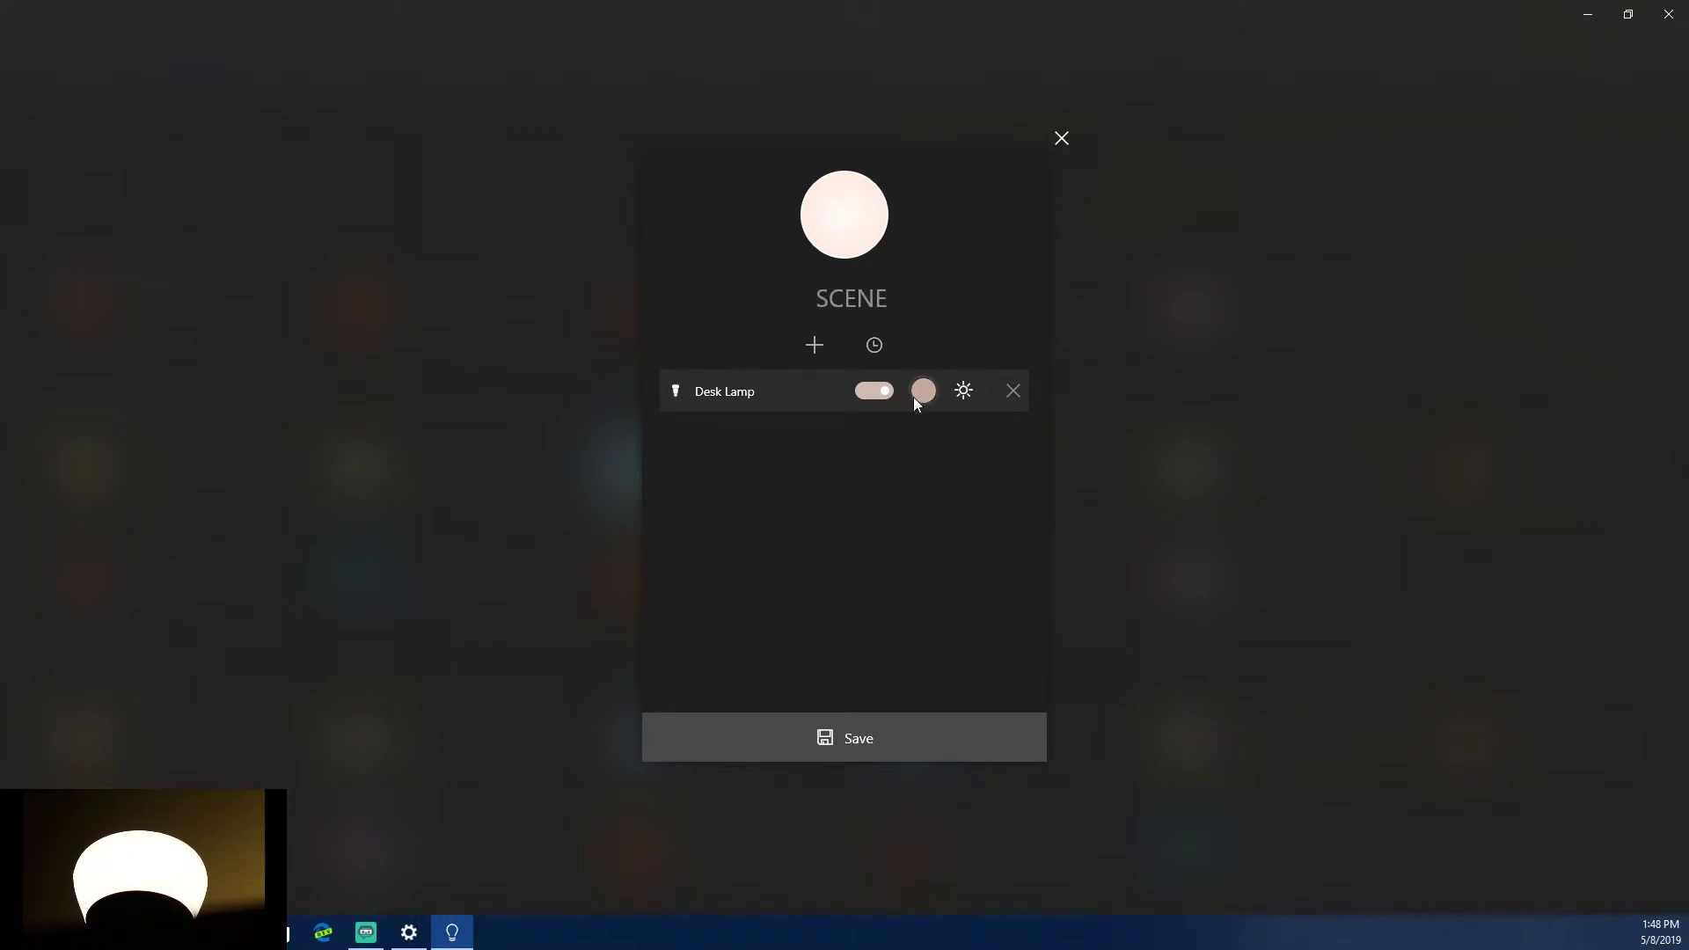
left_click(1062, 141)
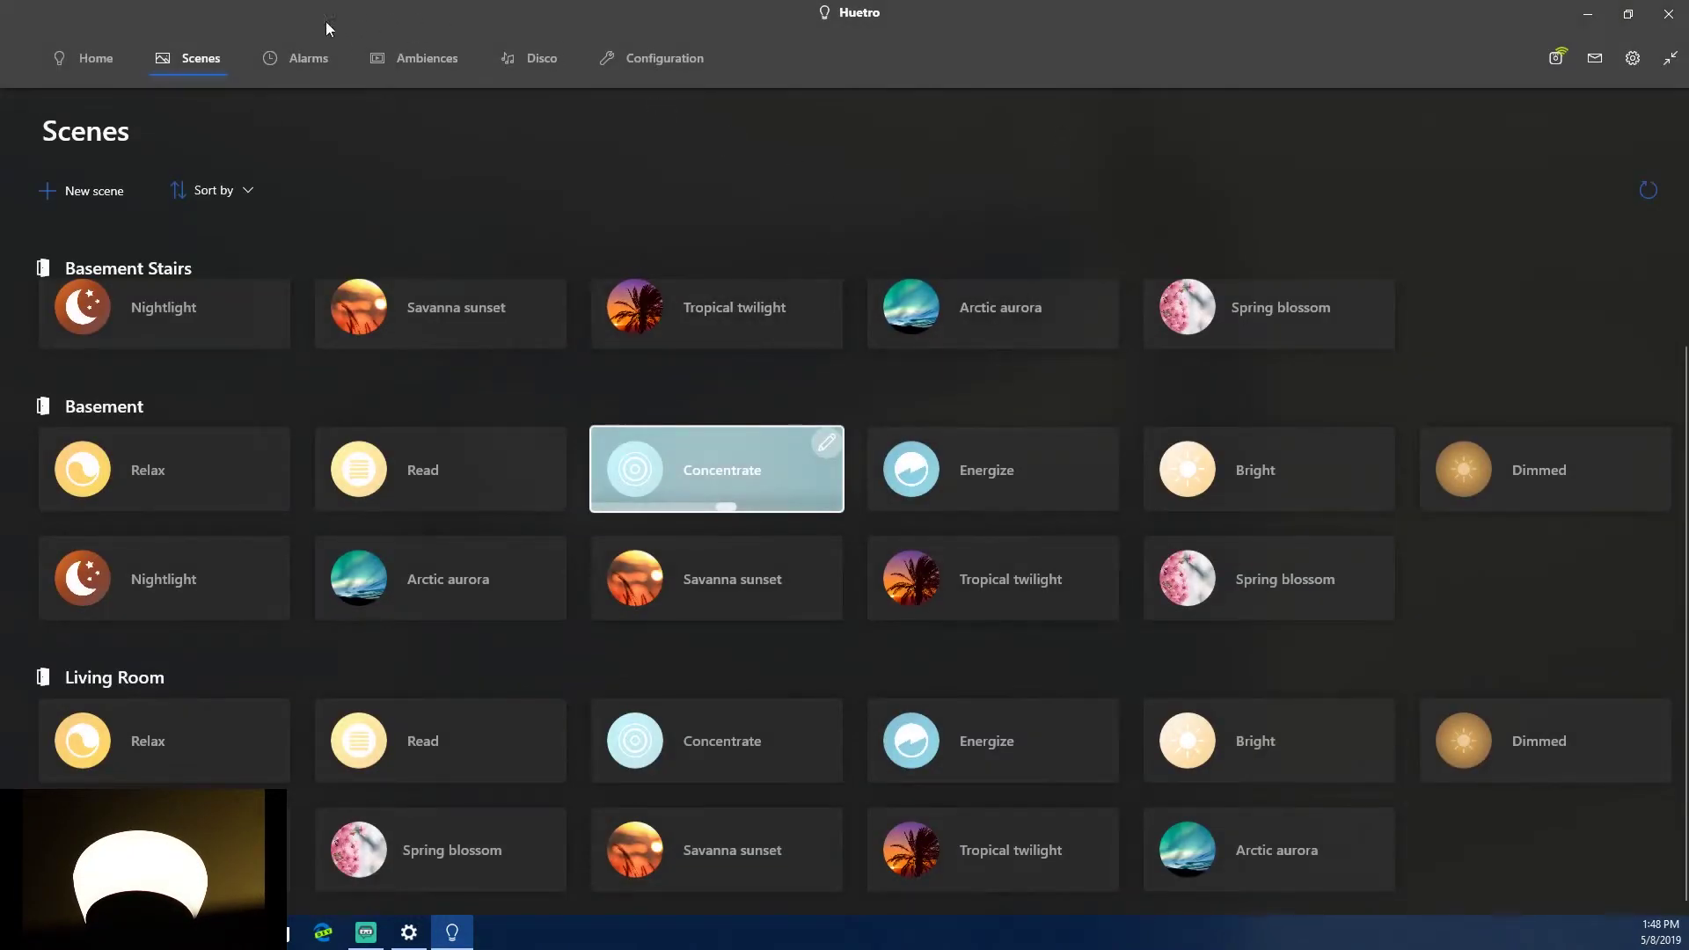
- Open the Alarms page, start a new alarm and set its time to 1:49 PM
left_click(299, 56)
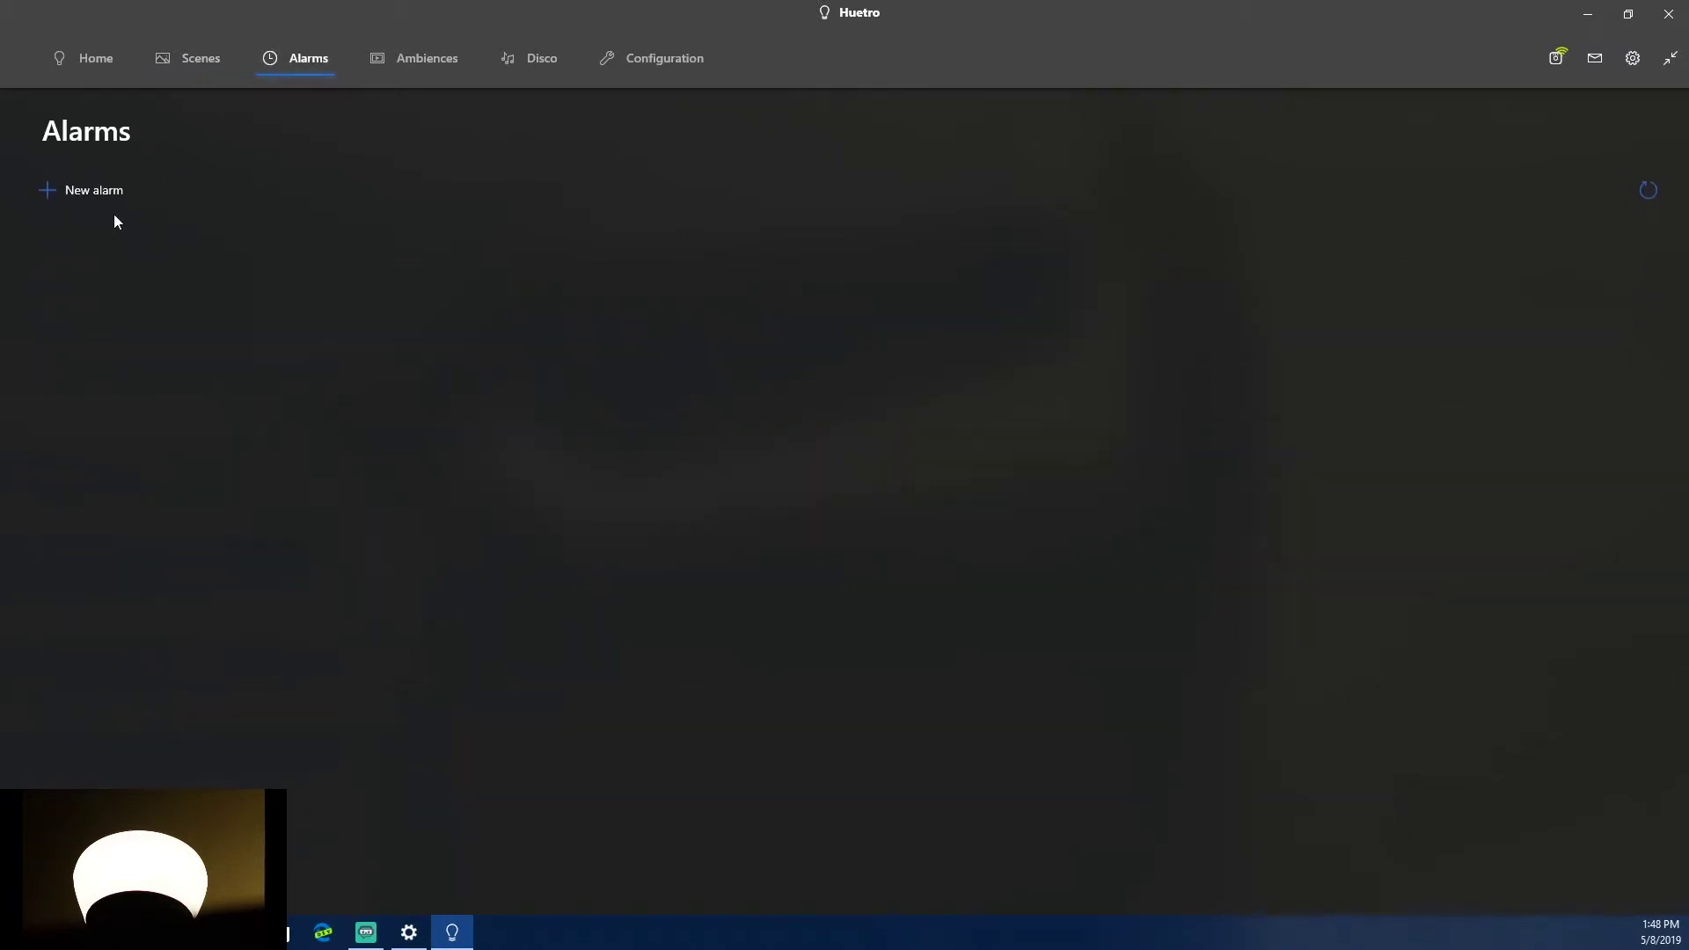
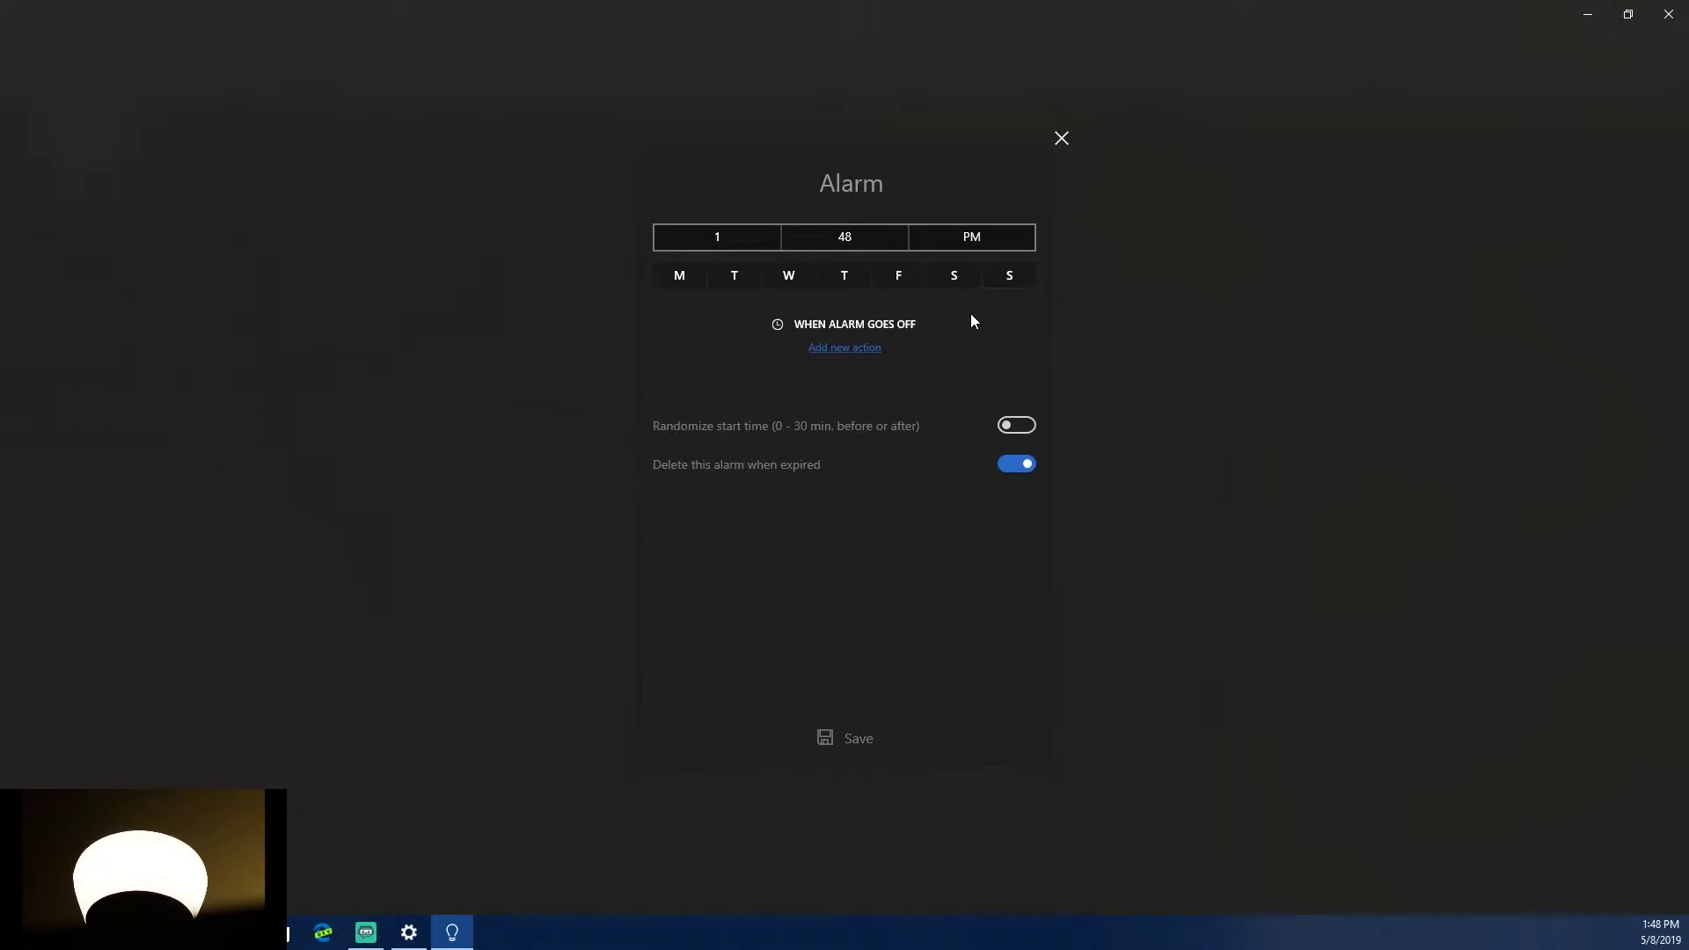
left_click(871, 234)
left_click(857, 269)
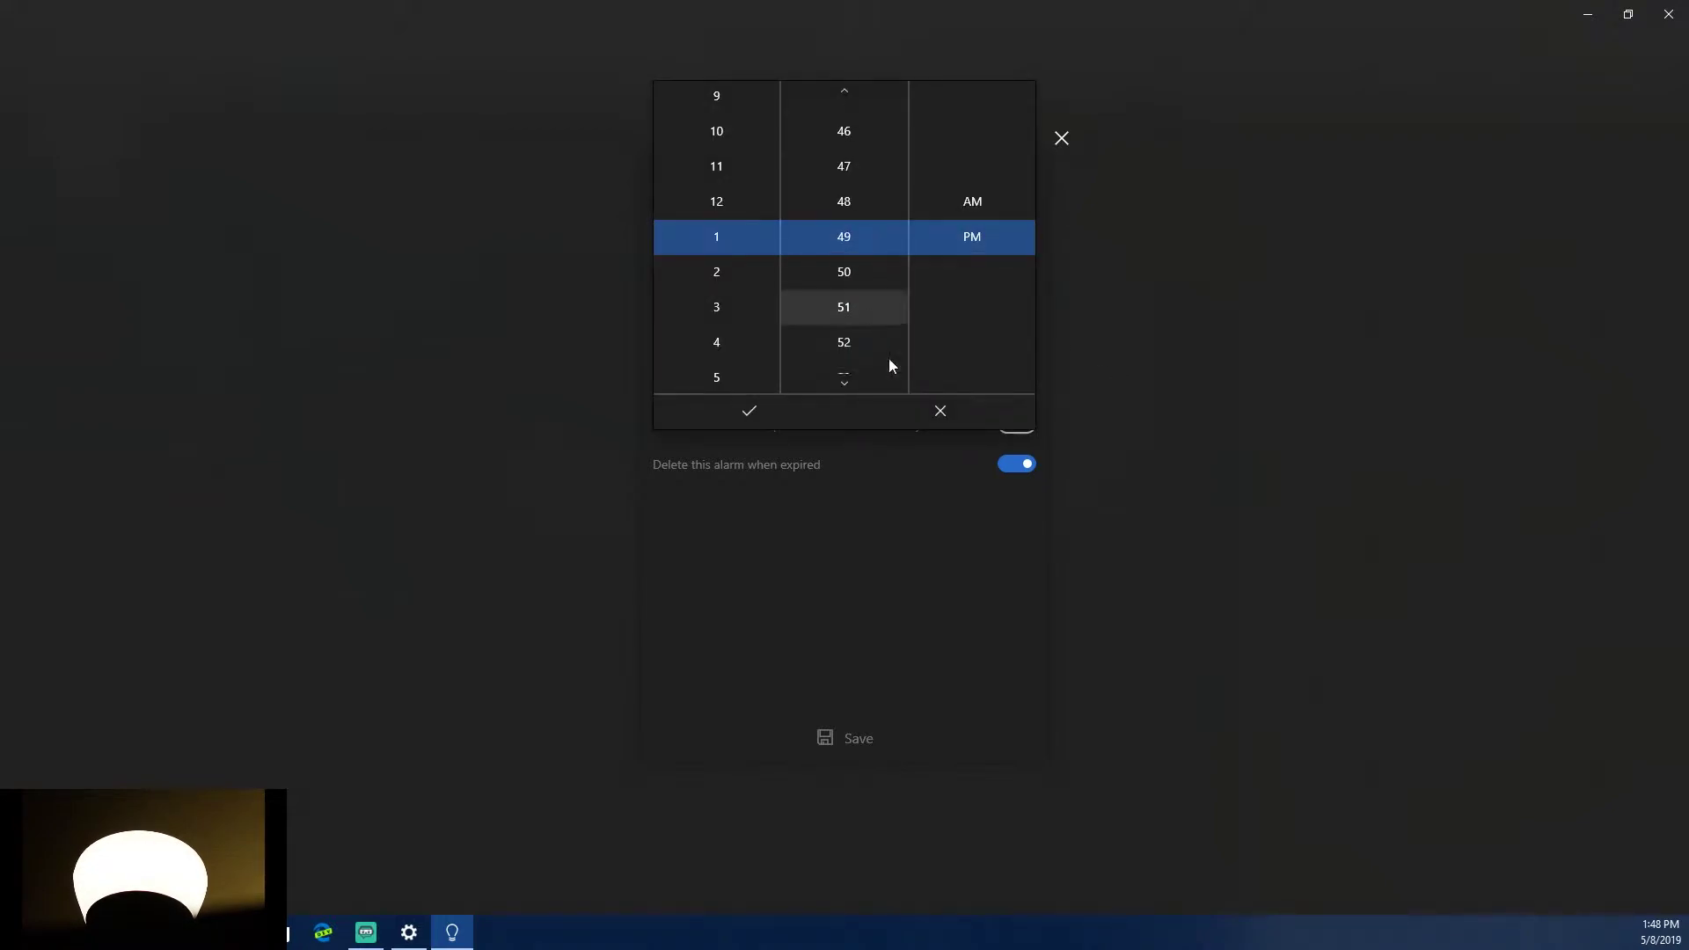
left_click(755, 407)
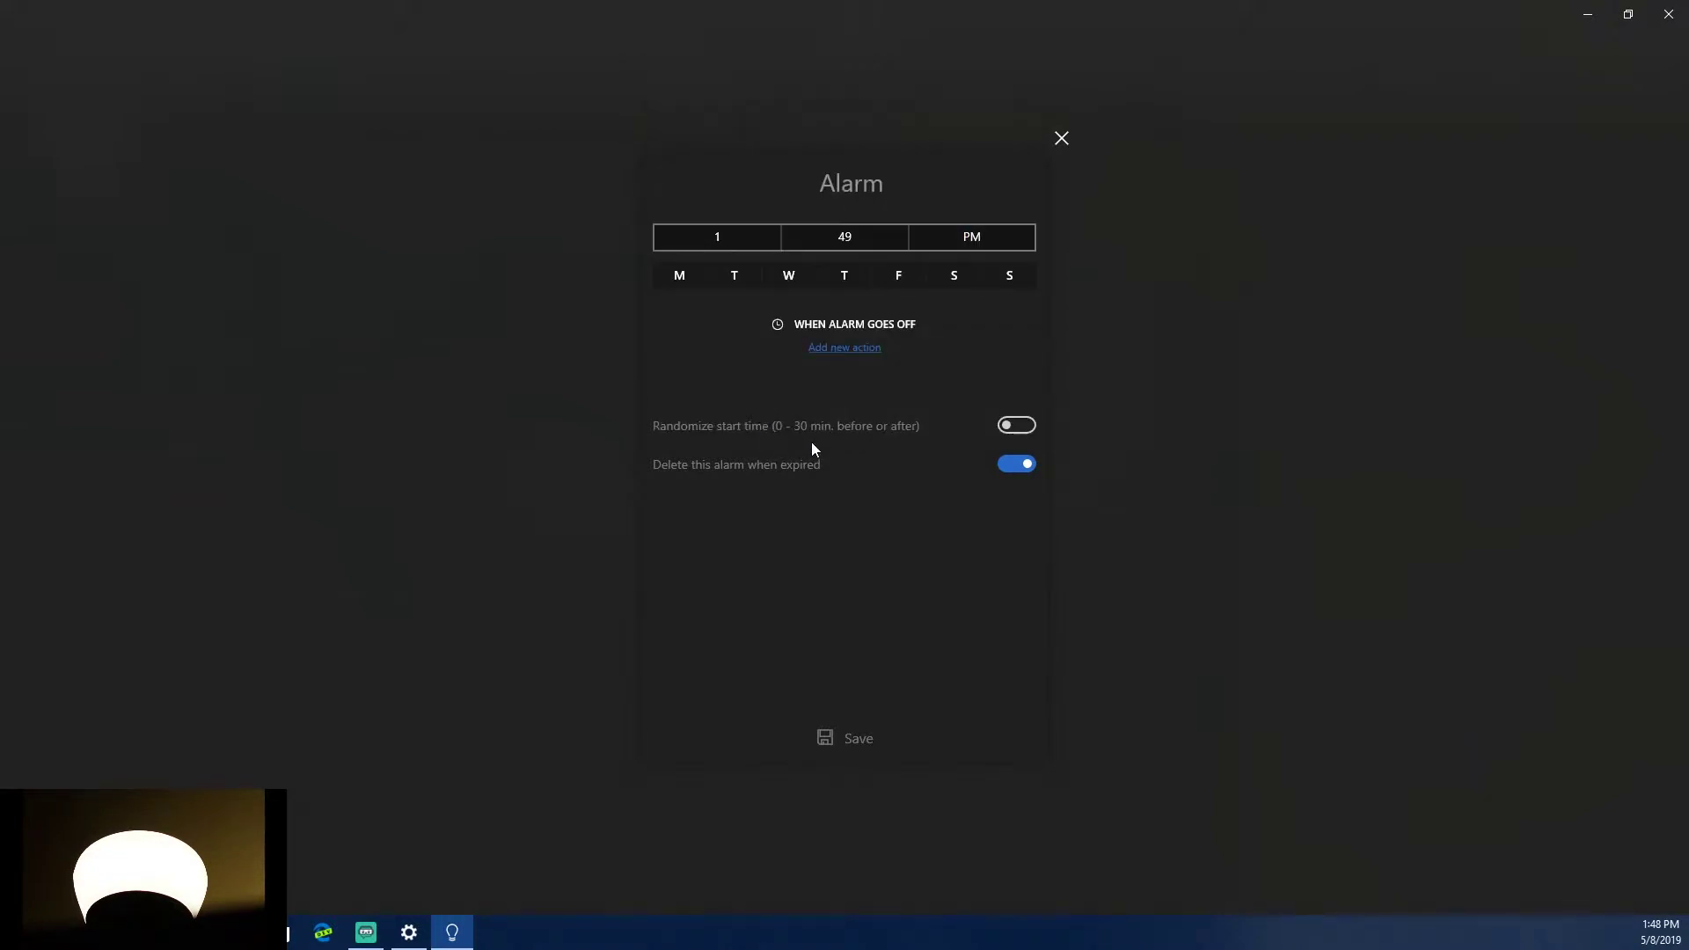
- Add a new action to the alarm and choose the Energize scene for it
left_click(866, 350)
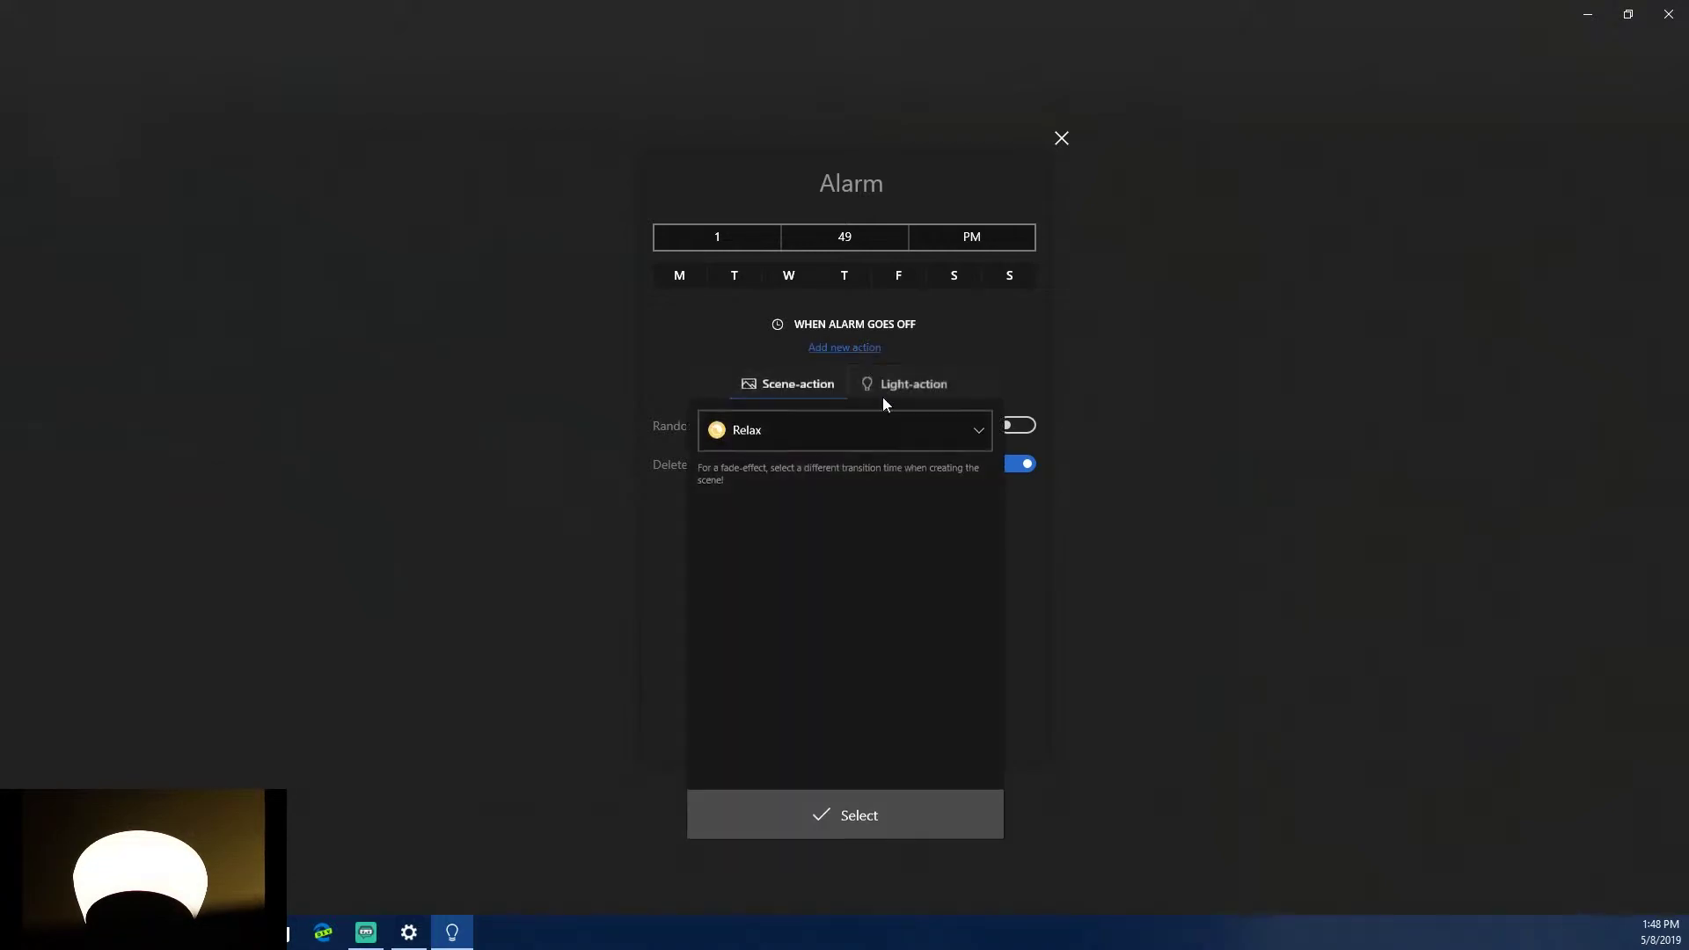
left_click(809, 435)
left_click(804, 528)
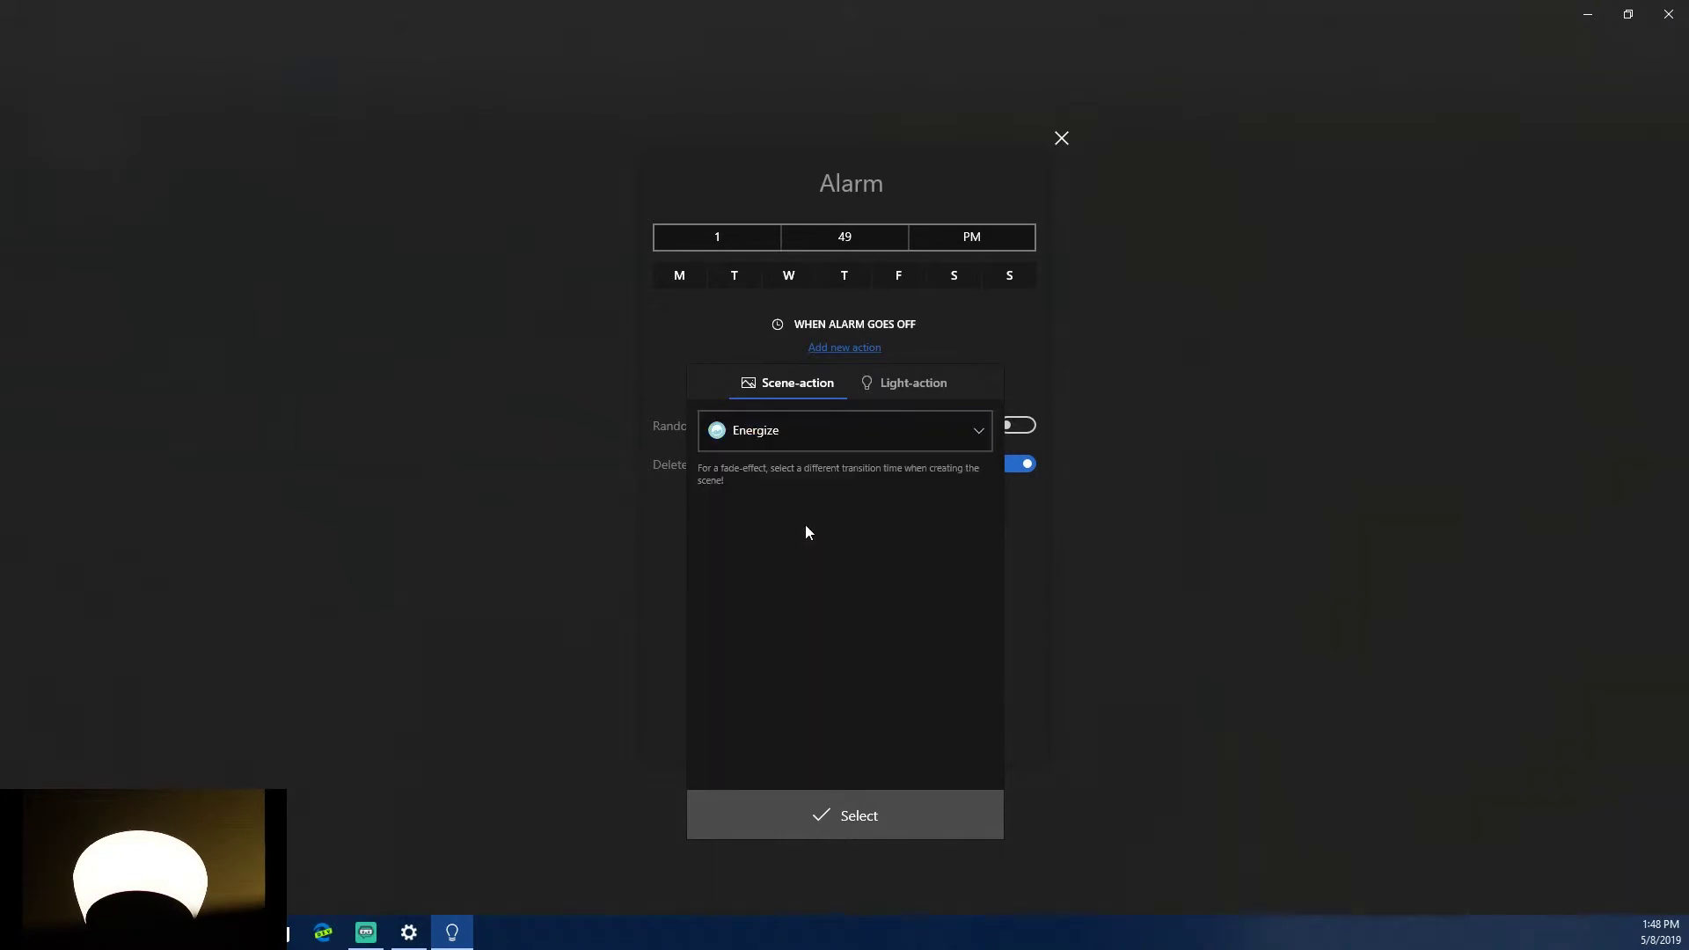
- Switch the alarm's action to a light action that turns on the Desk Lamp
left_click(918, 383)
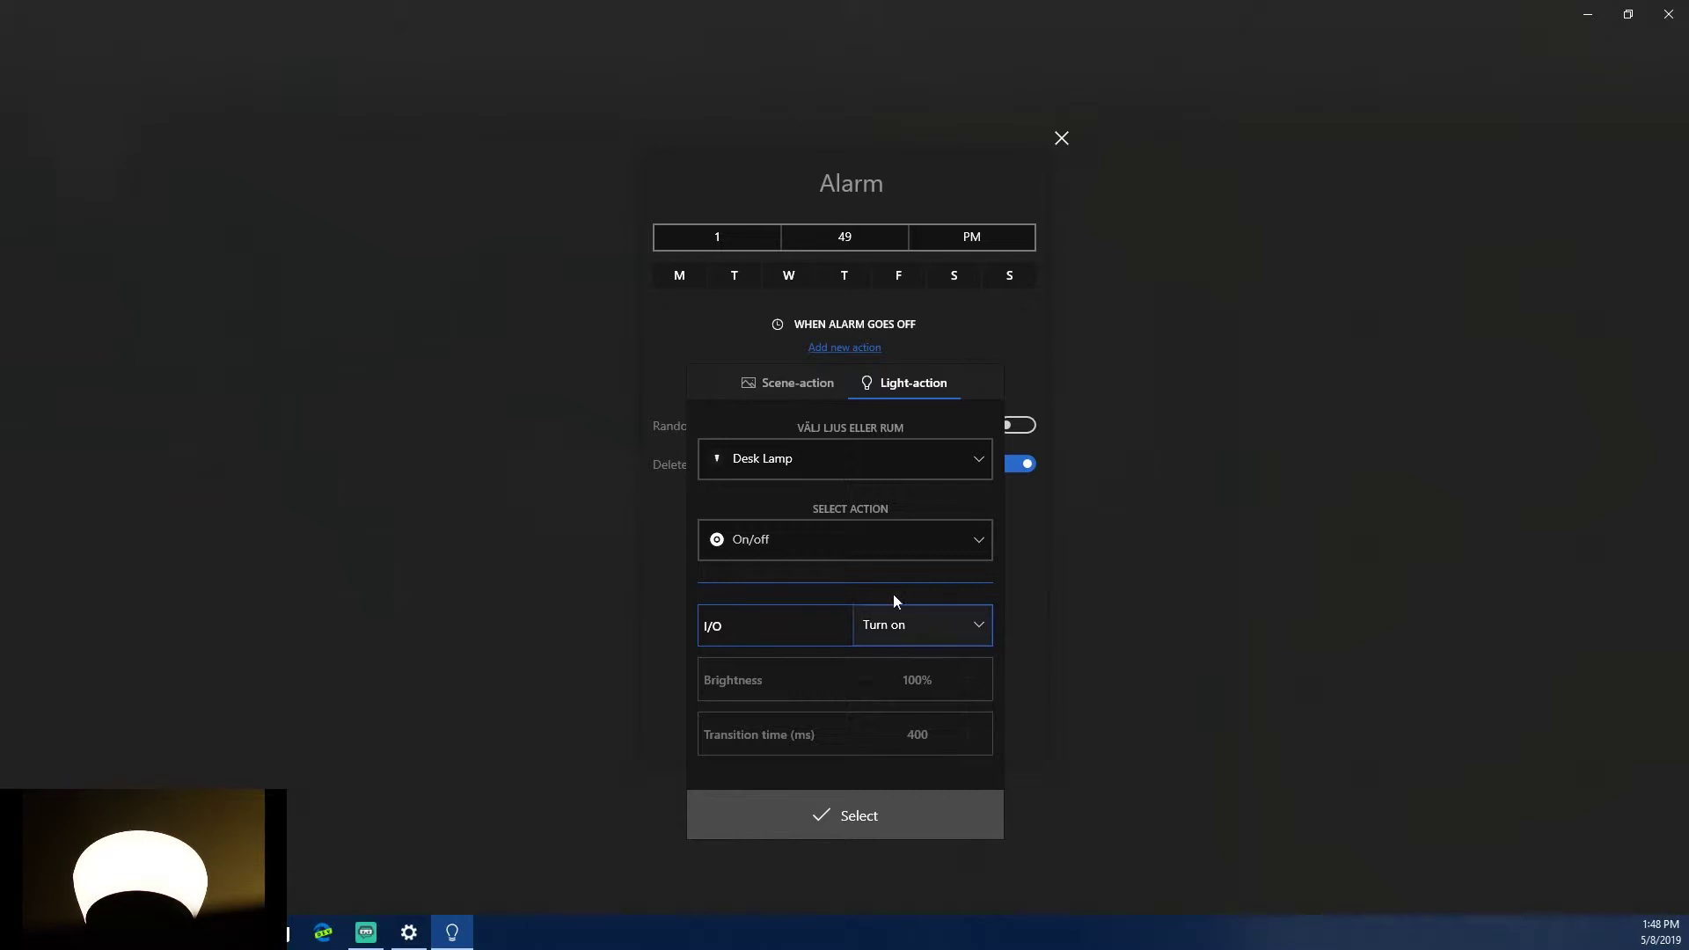
left_click(897, 623)
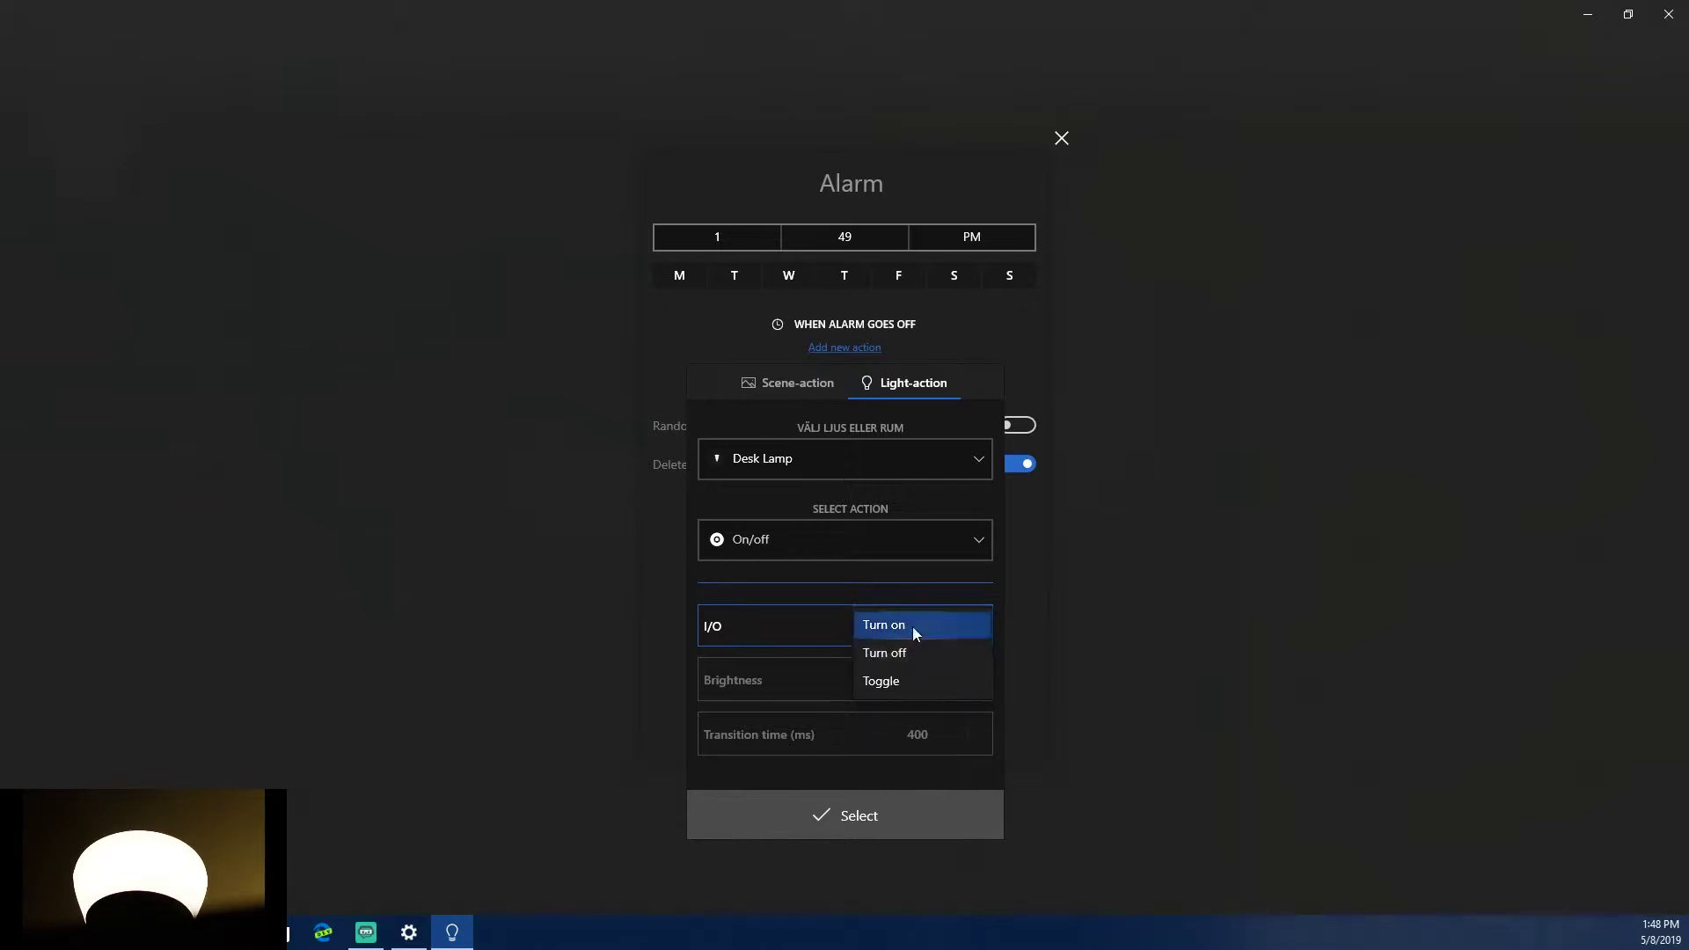
left_click(911, 626)
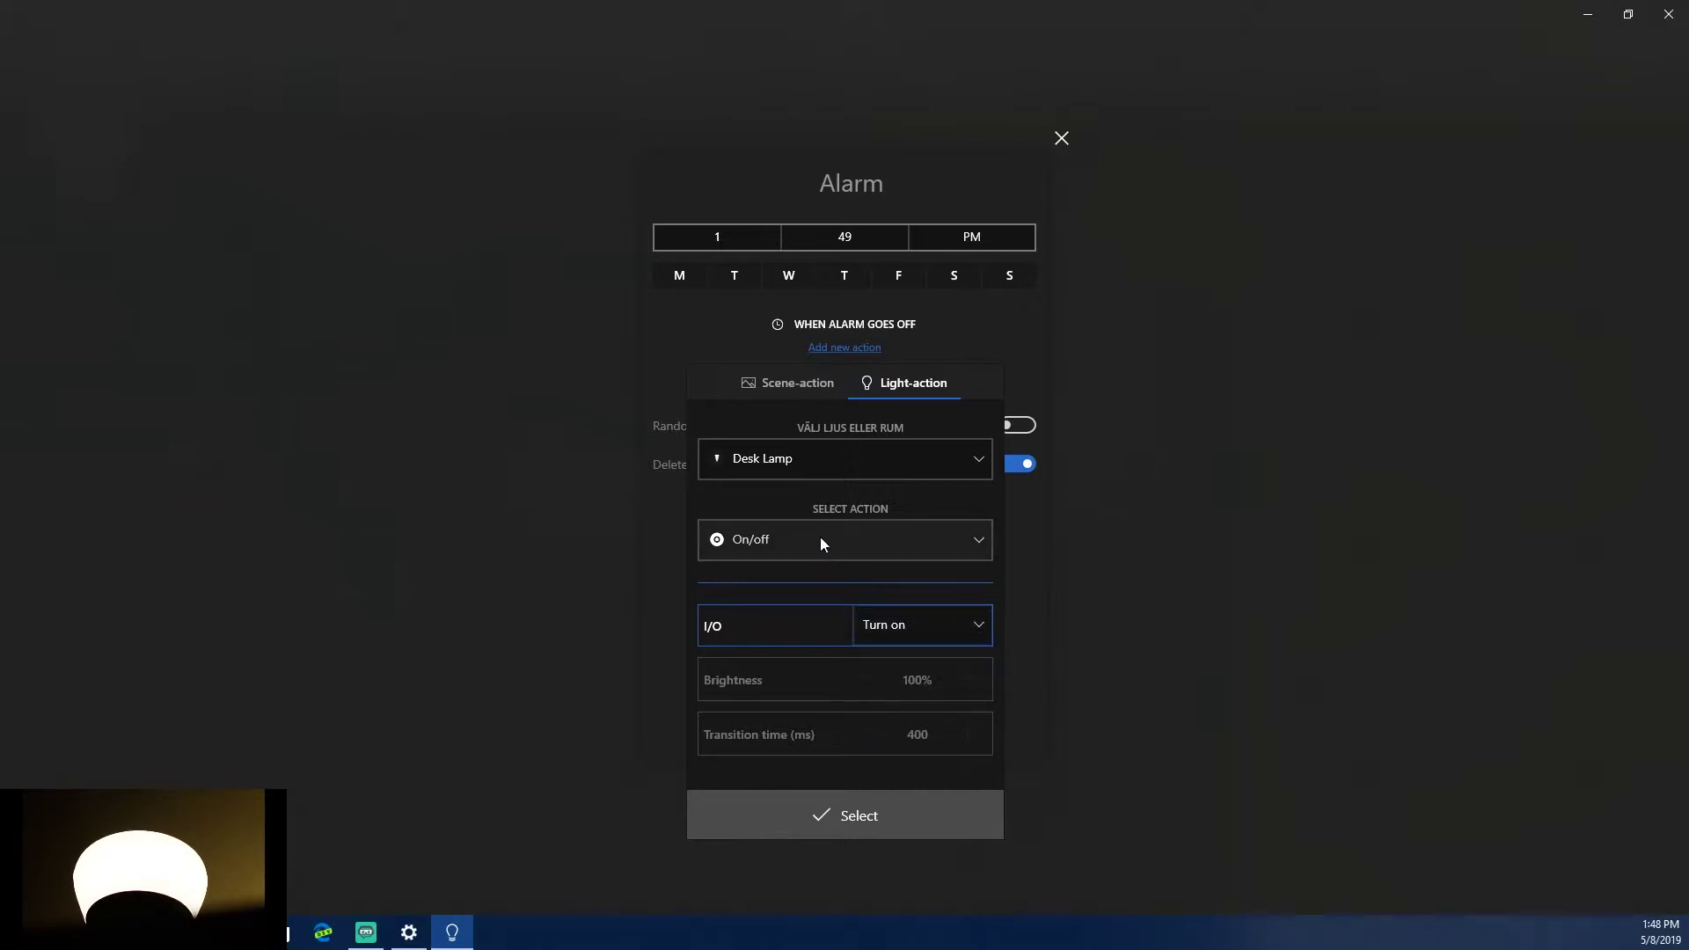
- Enable brightness for the alarm's light action and set it to 37%
left_click(881, 694)
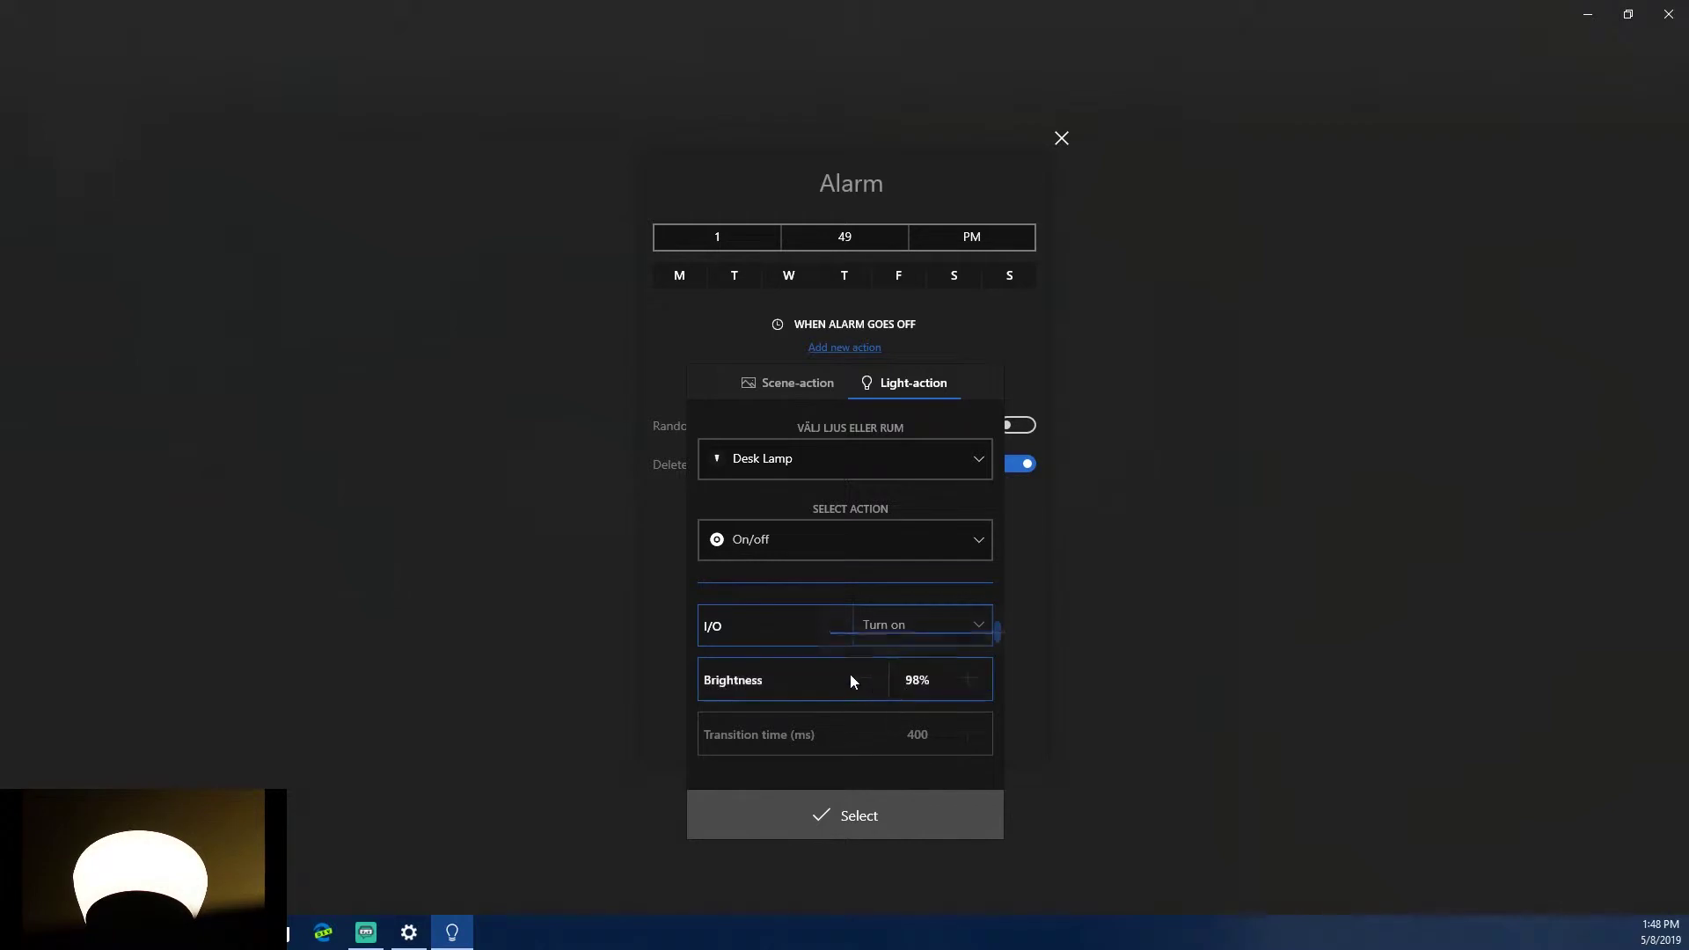
left_click(974, 689)
left_click(855, 674)
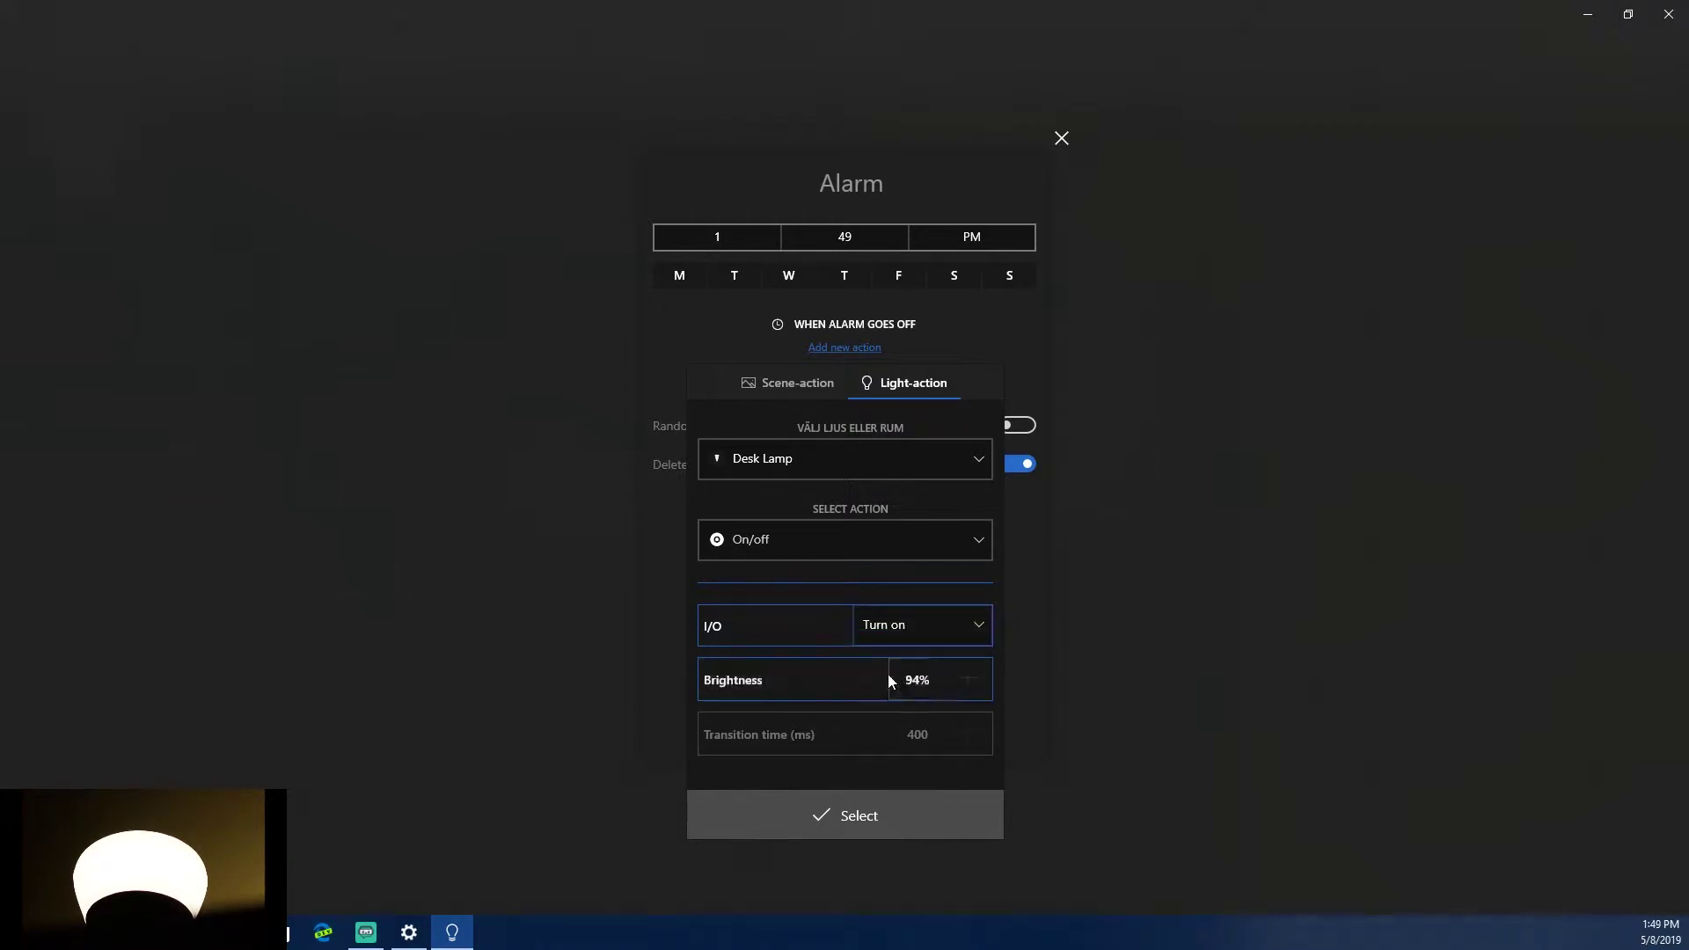
left_click(899, 675)
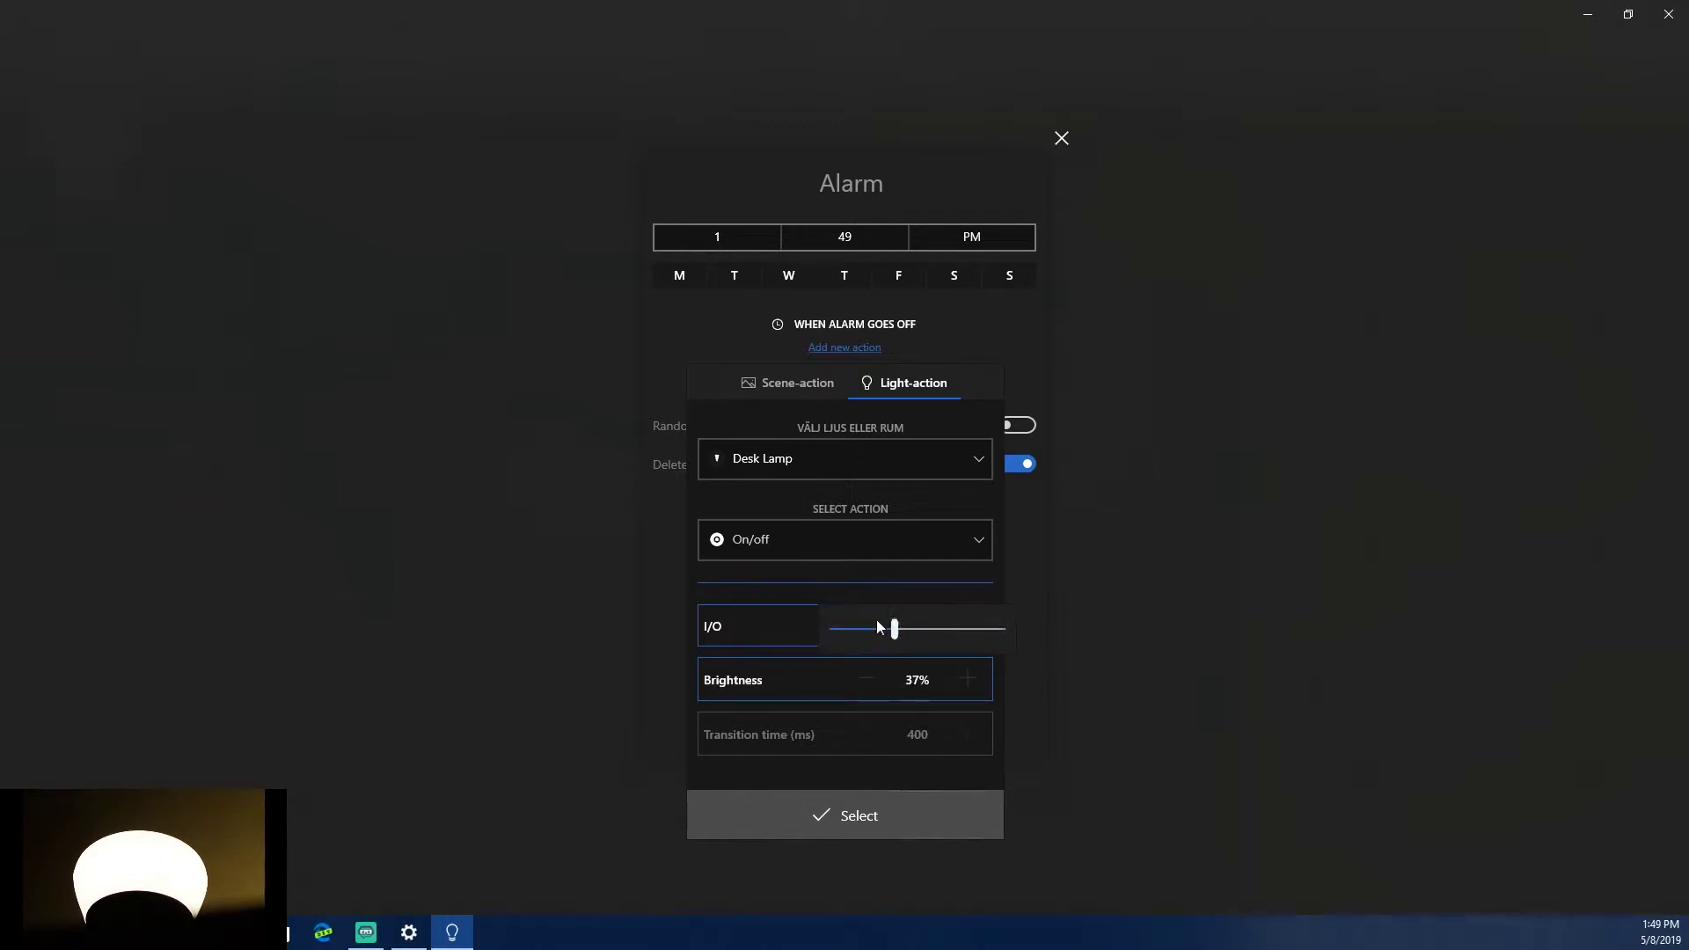
left_click(863, 818)
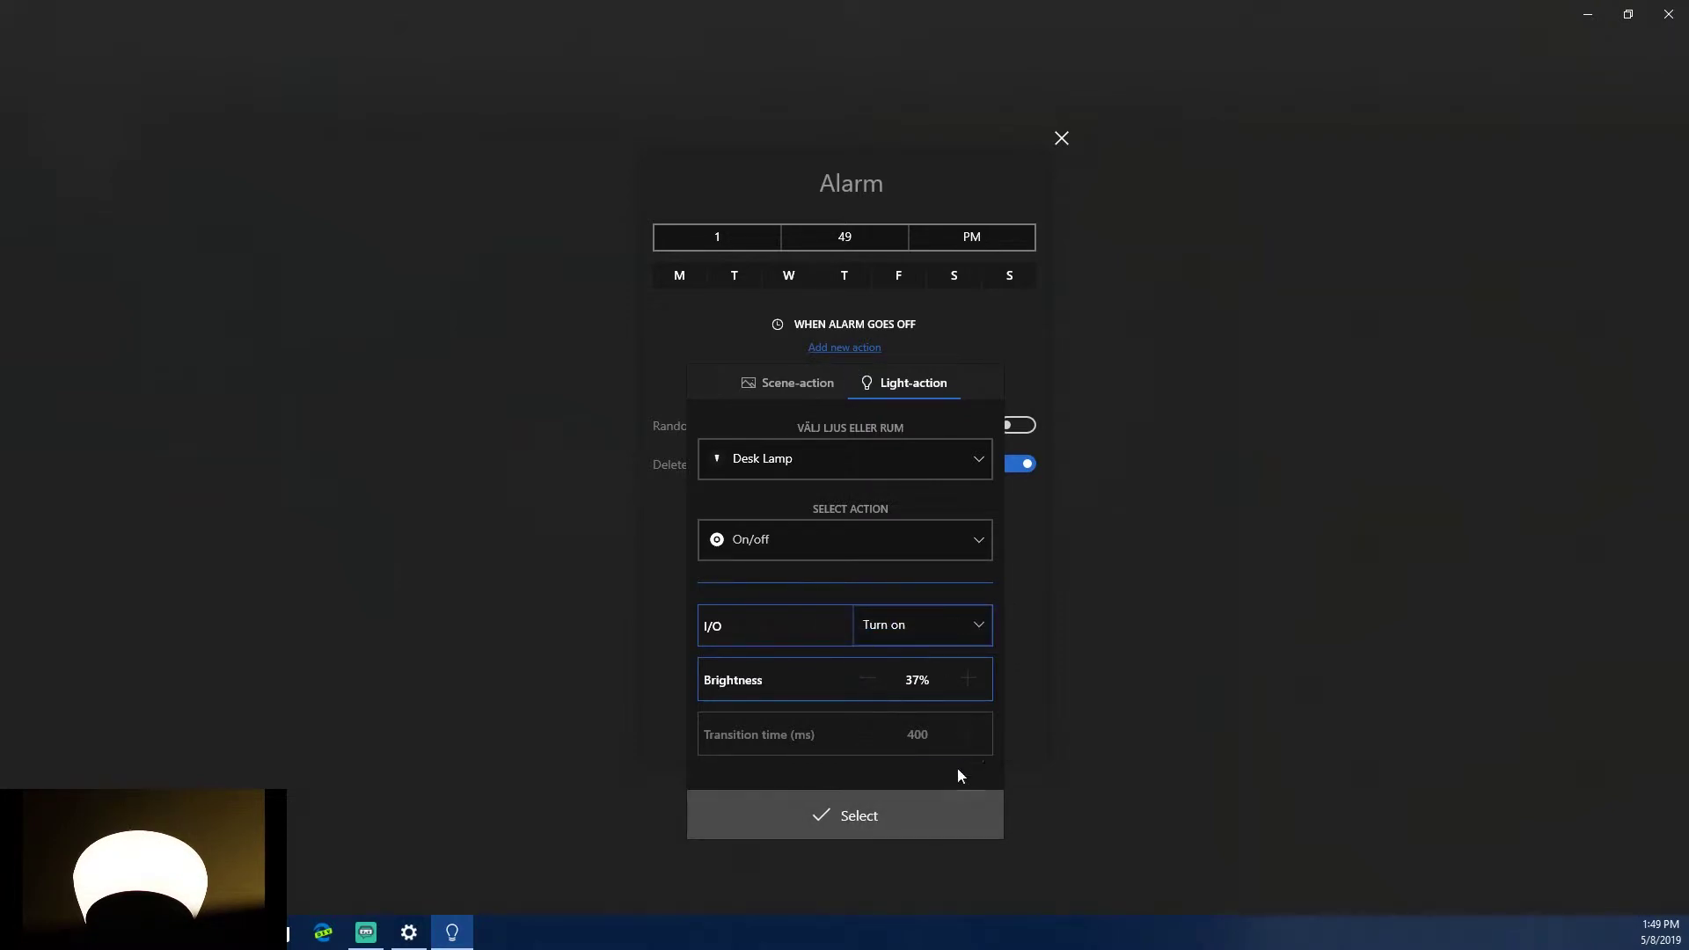
- Confirm the Desk Lamp light action and save the new 1:49 PM alarm
left_click(890, 809)
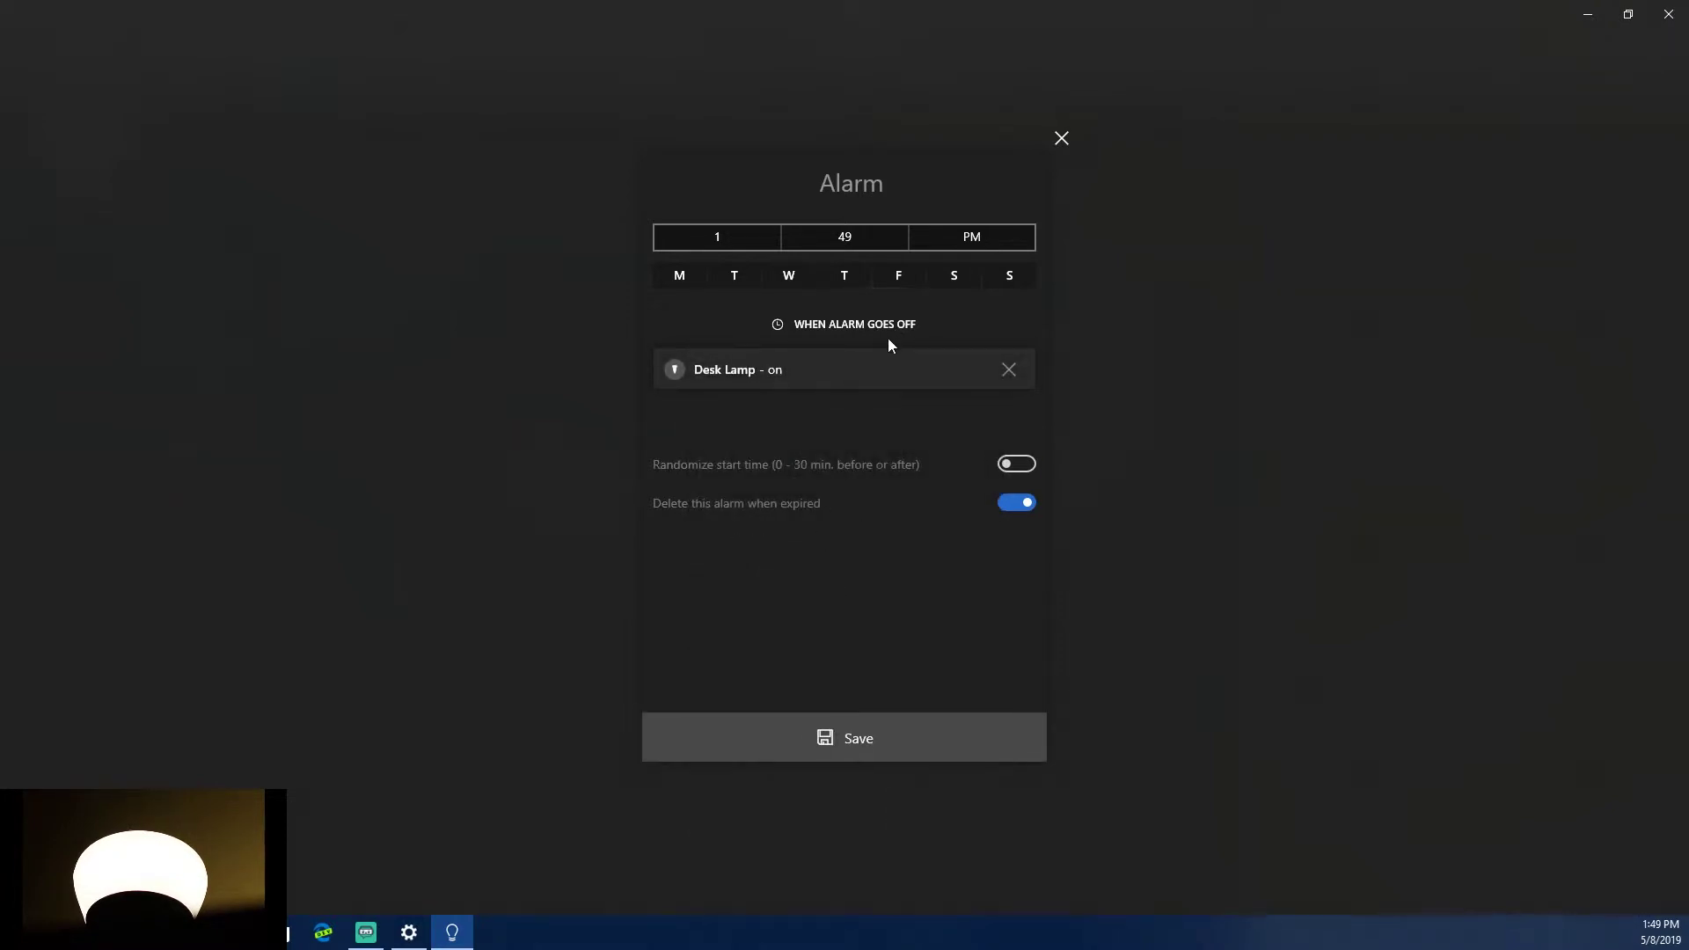
left_click(841, 240)
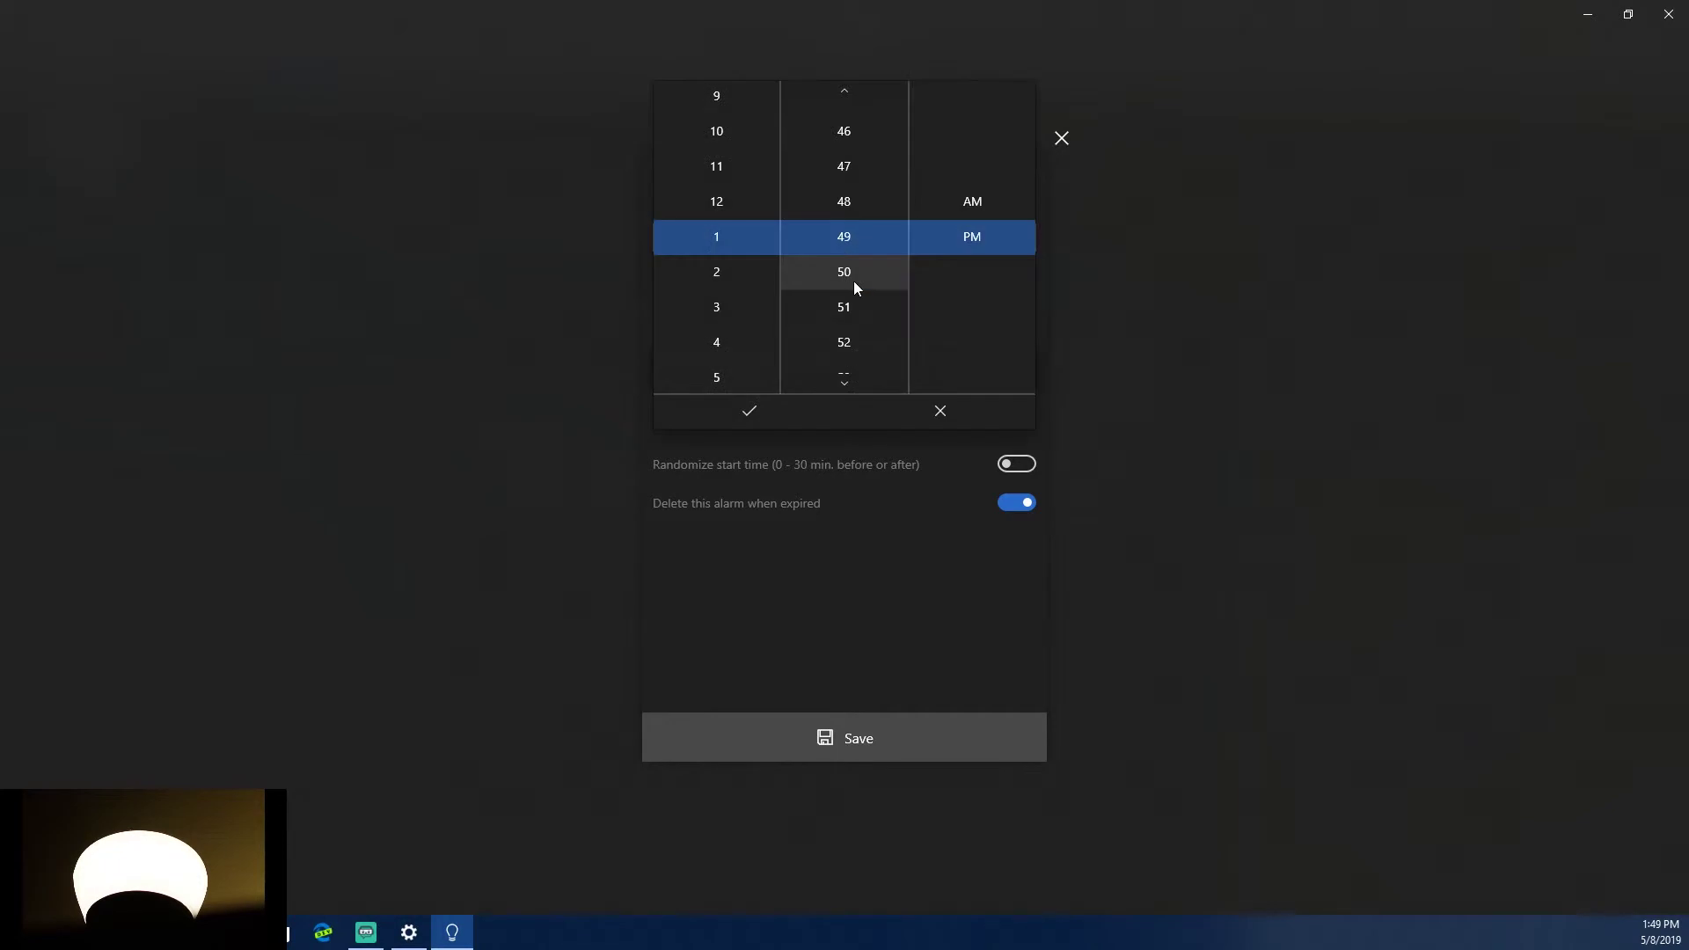
left_click(890, 742)
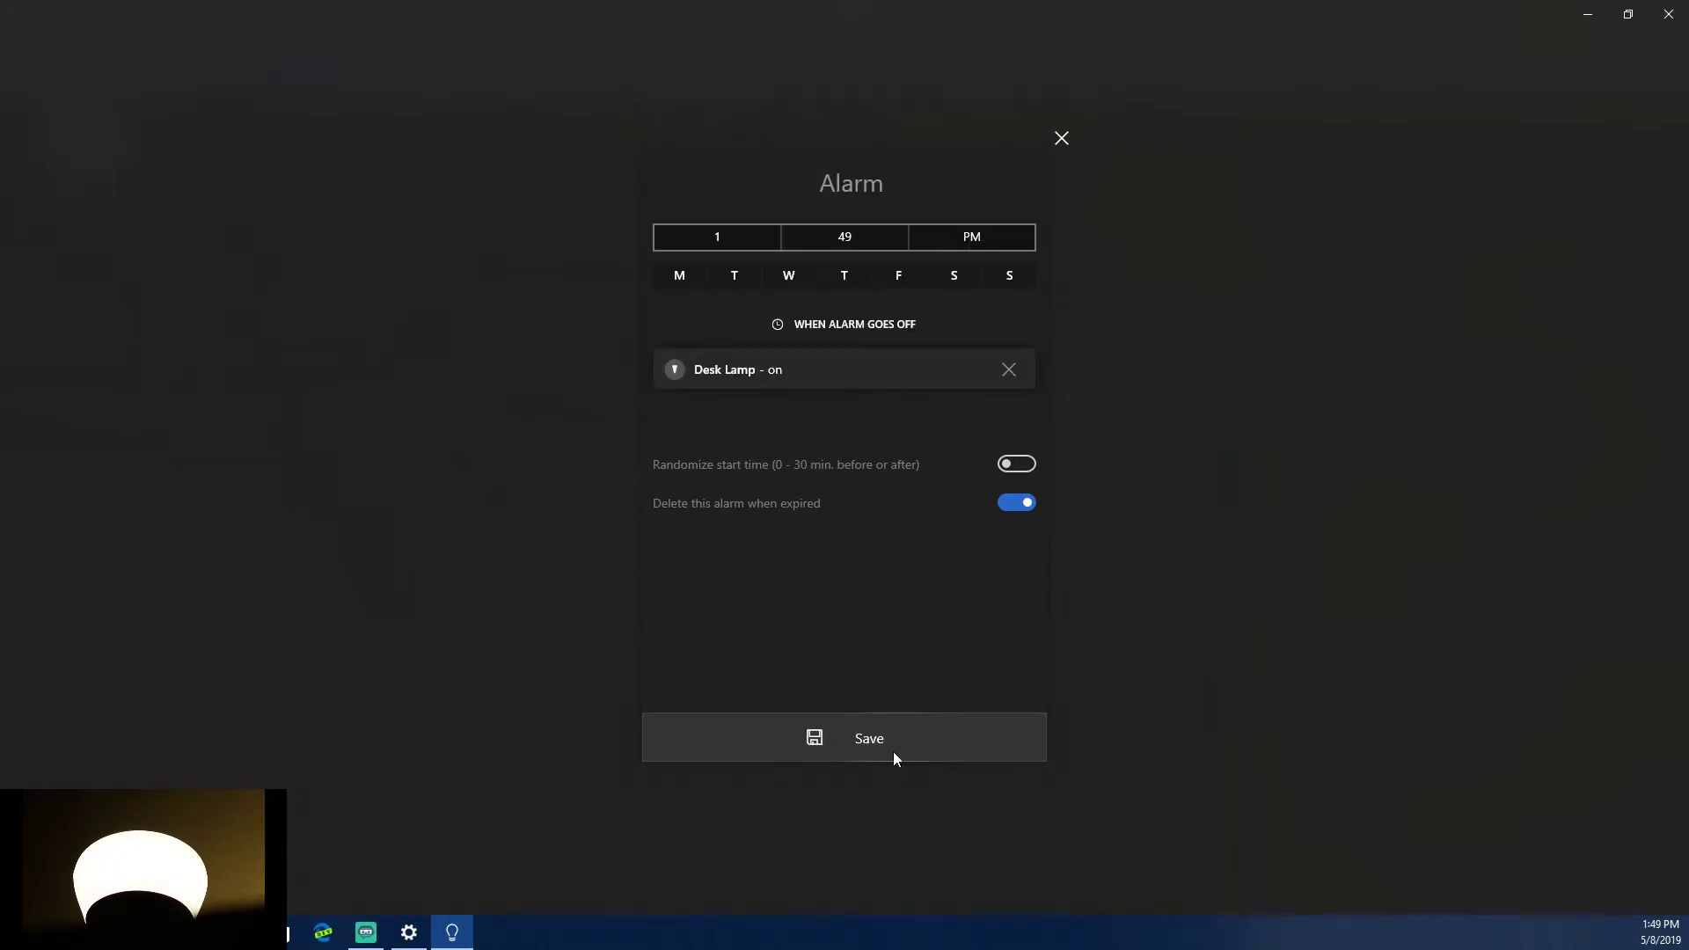
left_click(857, 746)
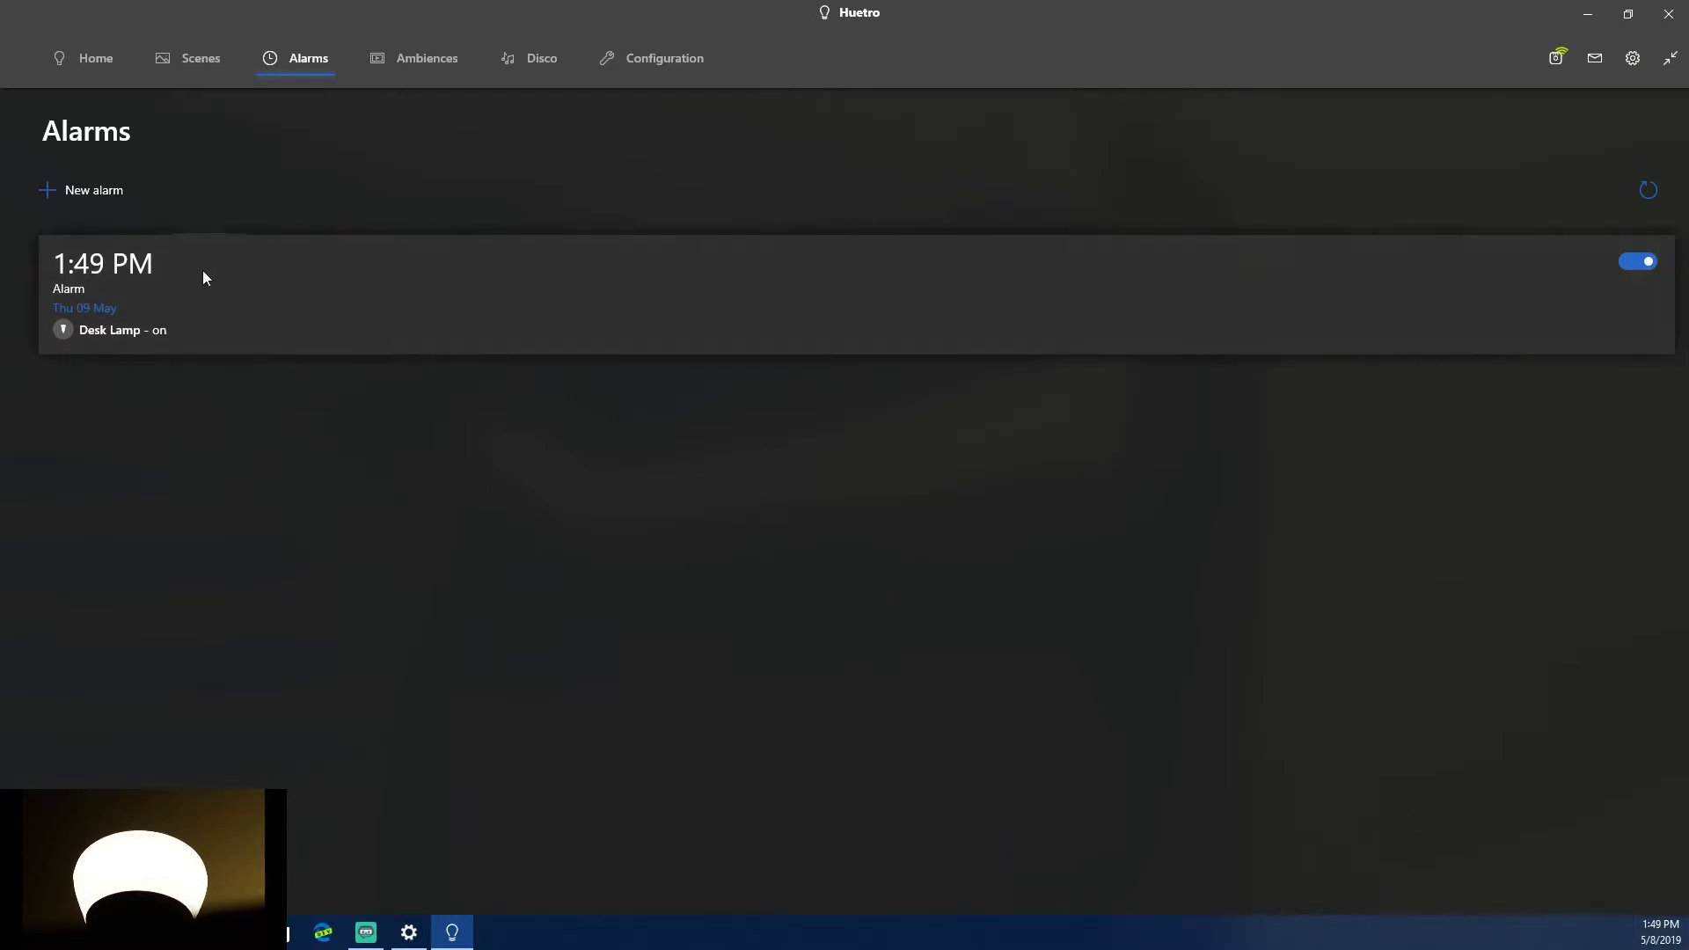
- Reopen the saved Desk Lamp alarm, set its time to 1:50 PM and save it
left_click(888, 328)
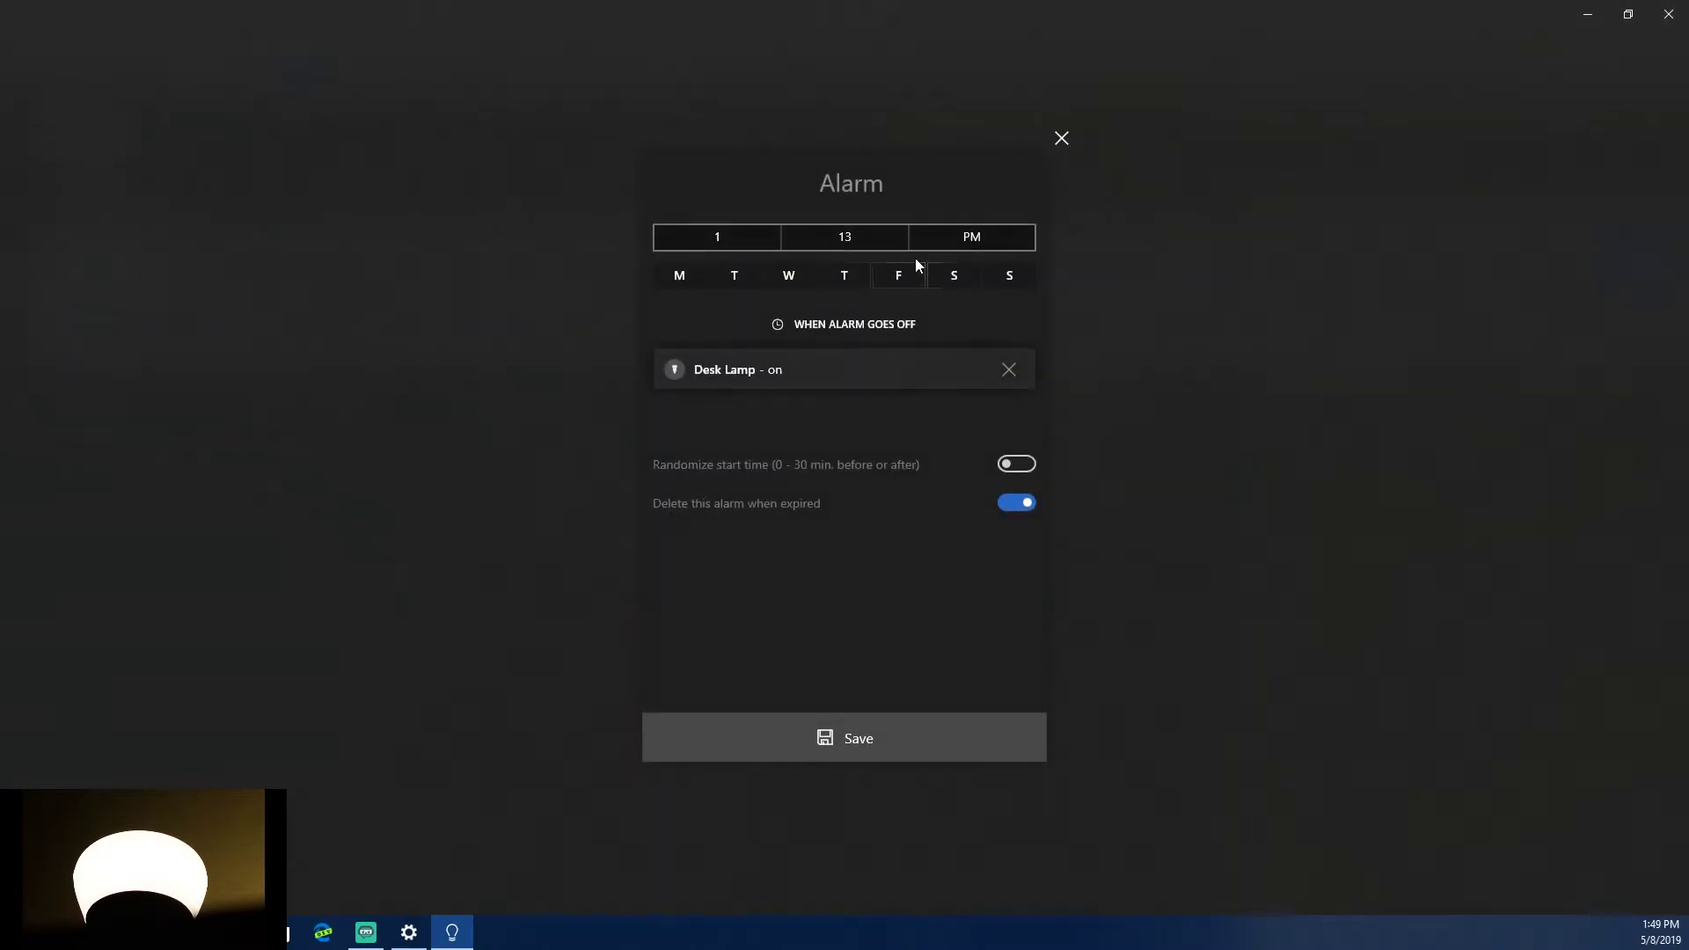
left_click(873, 239)
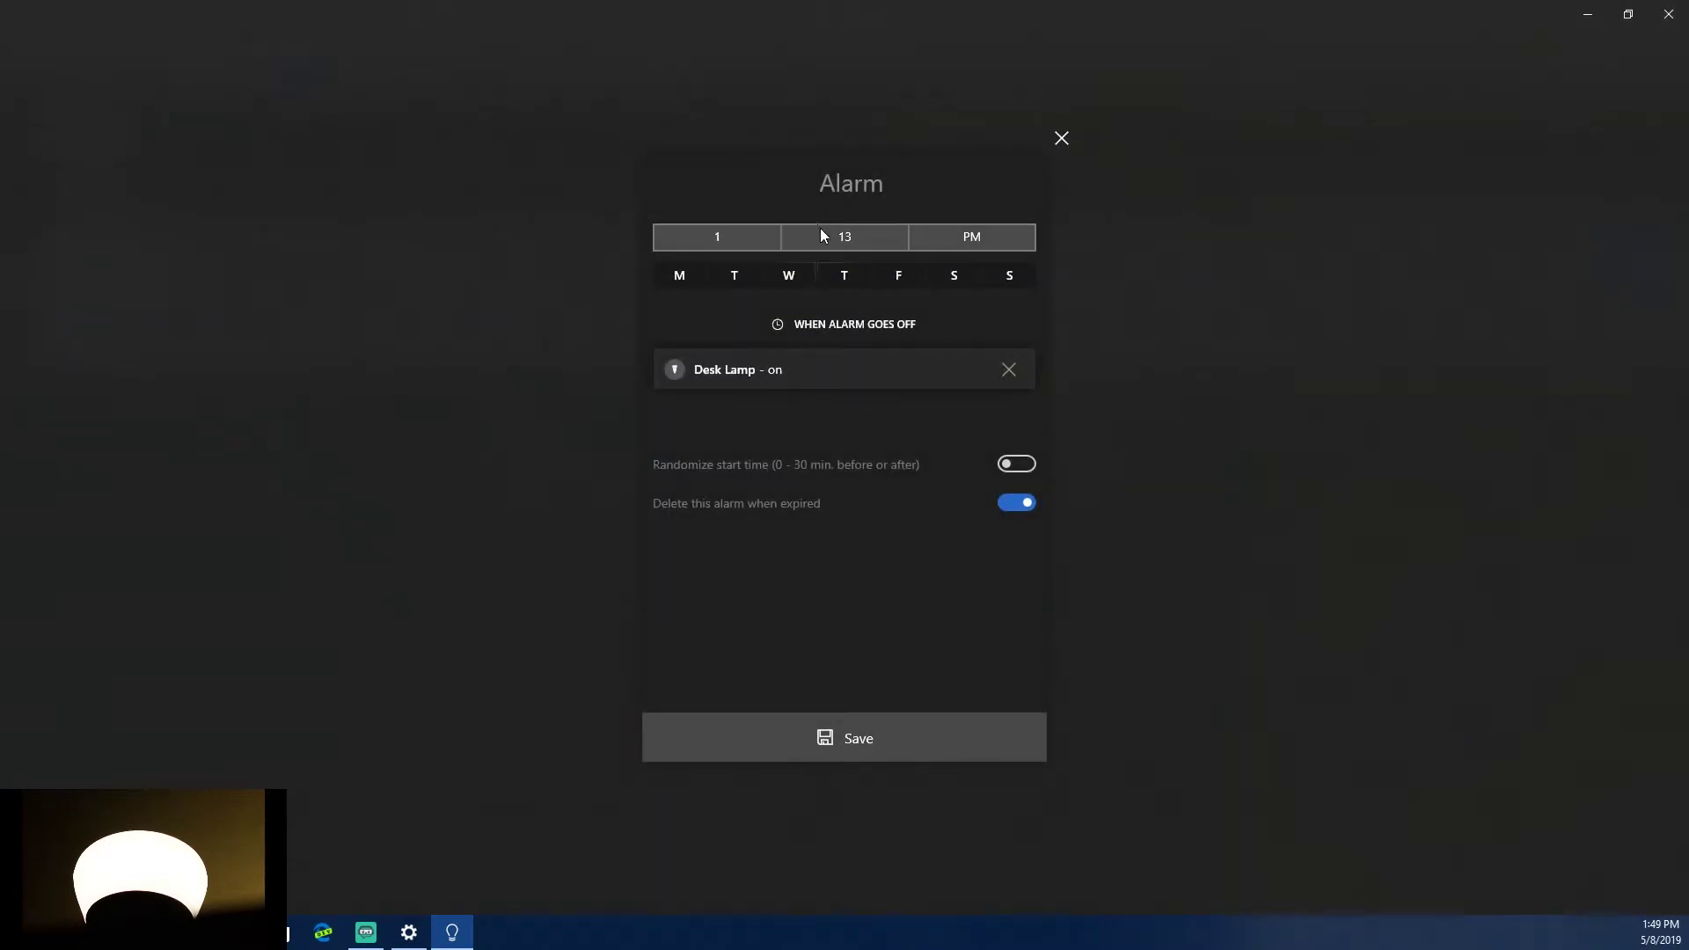
scroll(855, 282, "down", 20)
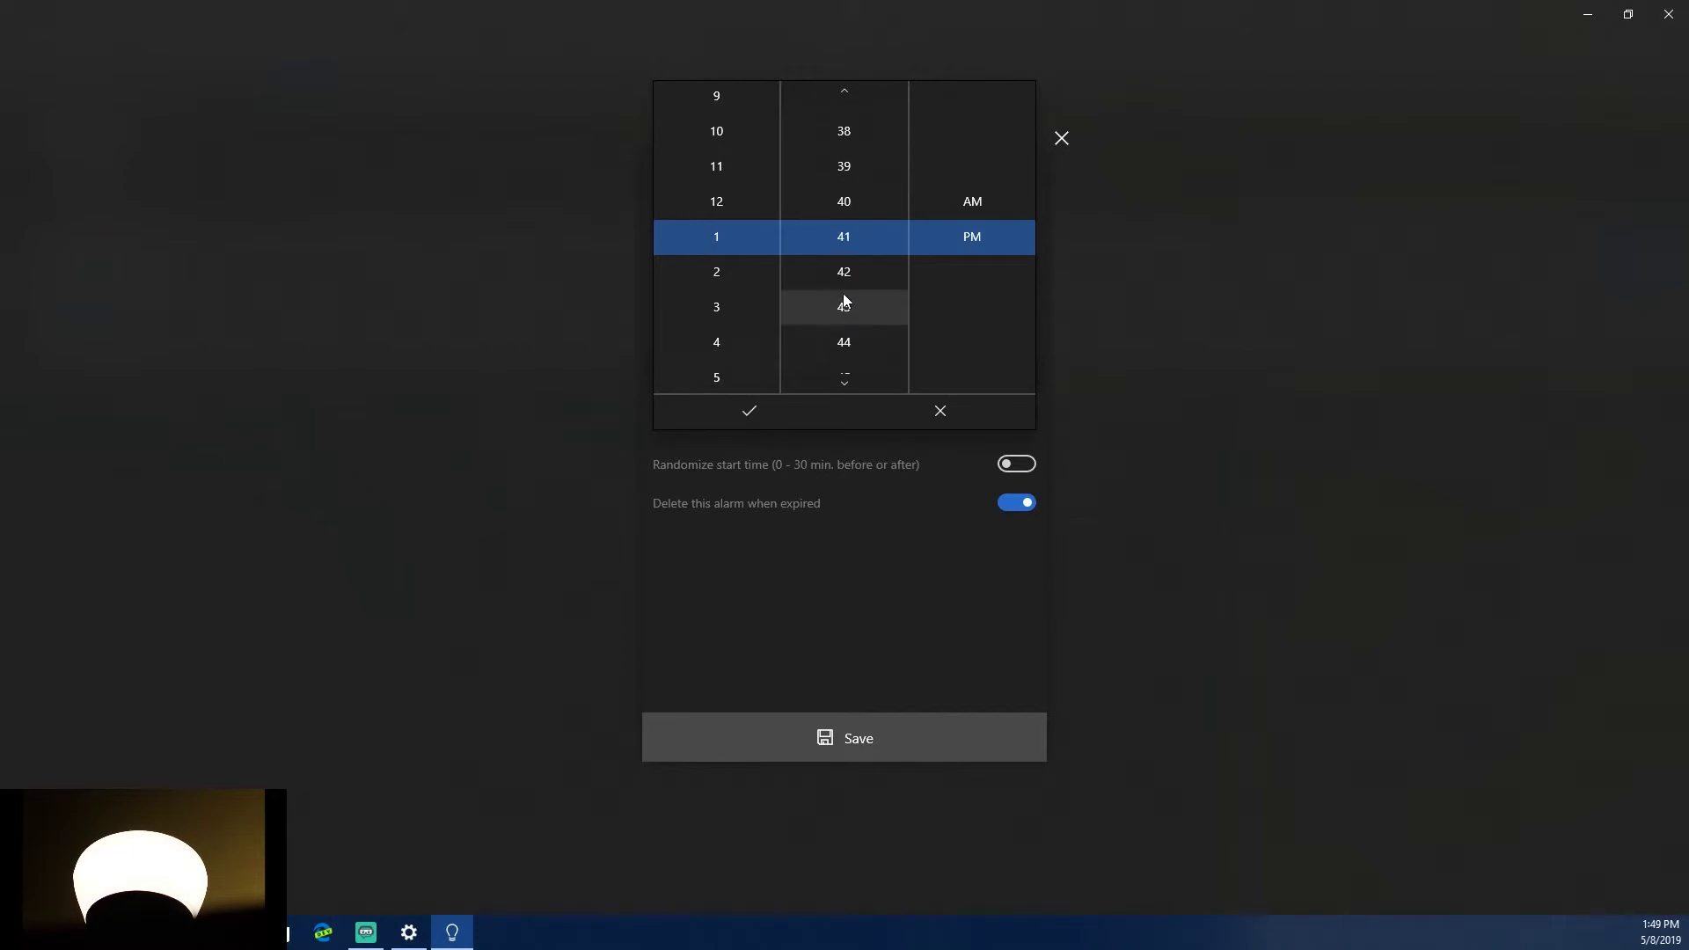
left_click(857, 315)
left_click(749, 411)
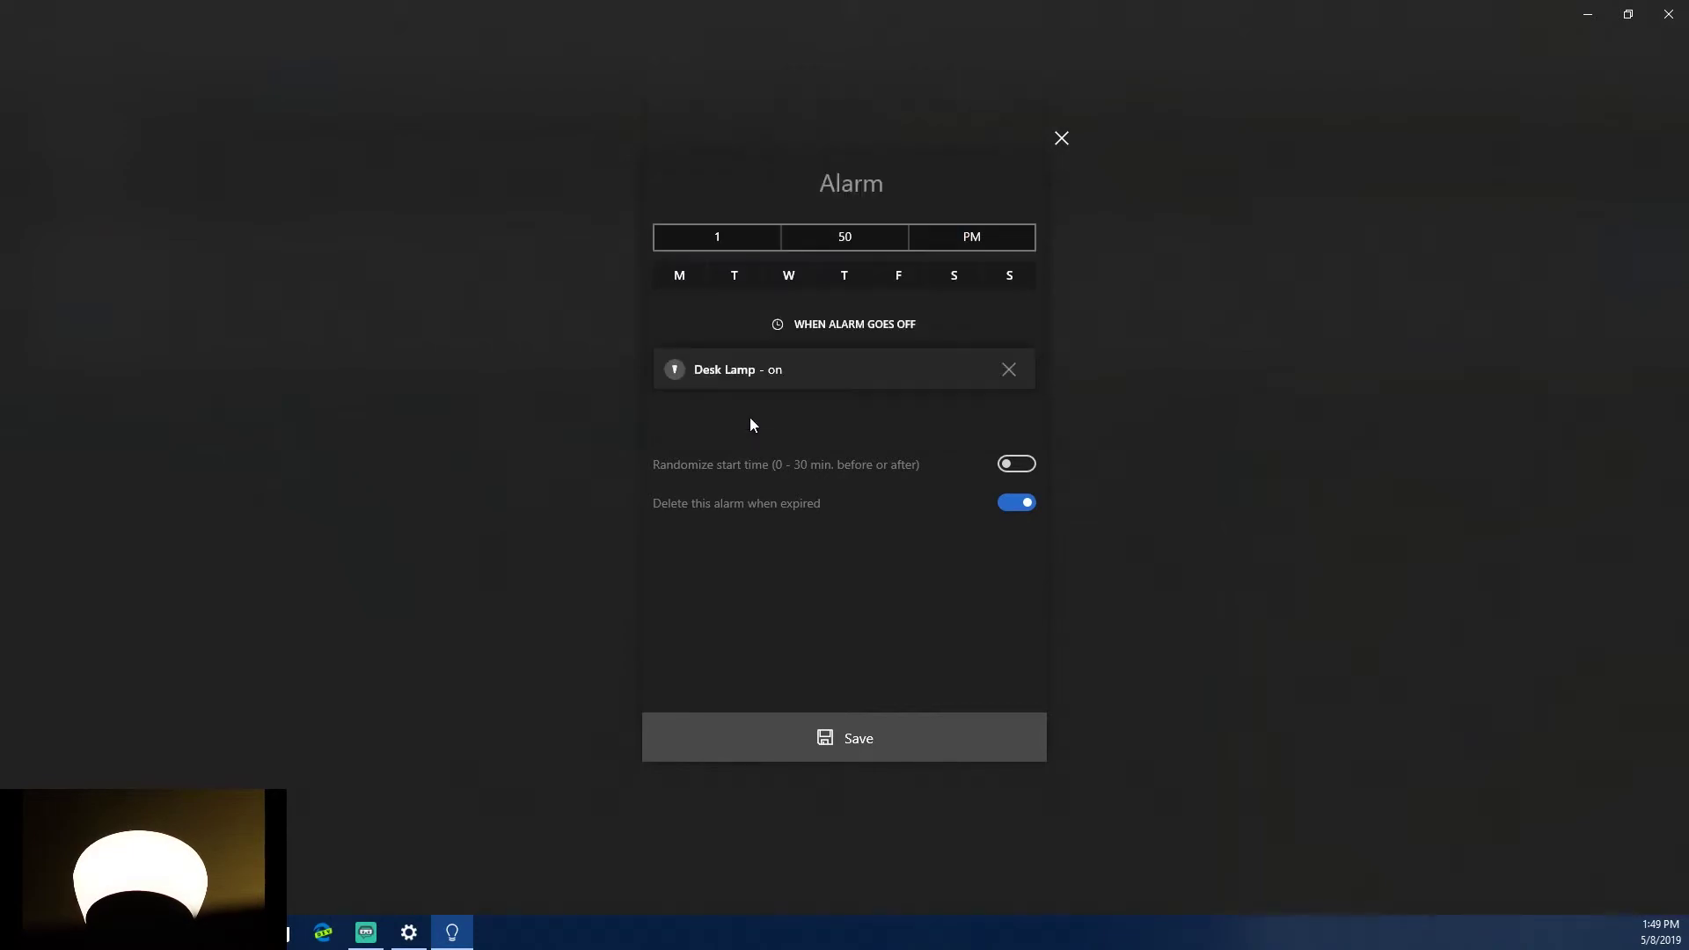
left_click(910, 739)
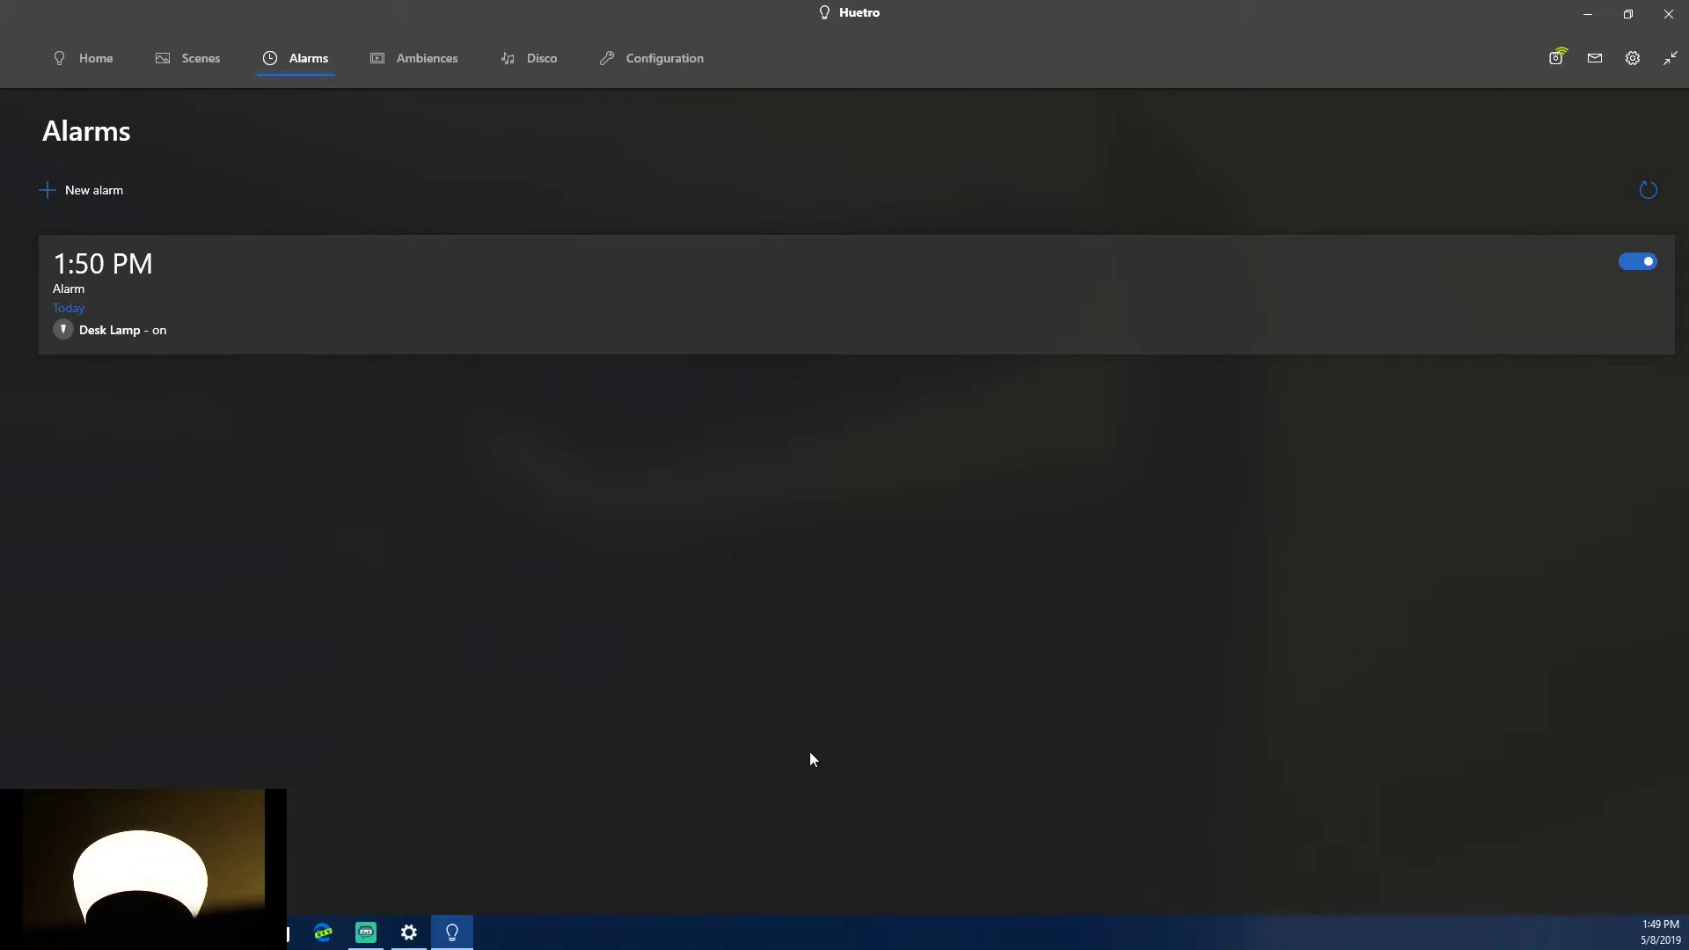
- Open the Ambiences page, try the Cop car preset and dismiss the Huetro Premium offer
left_click(431, 75)
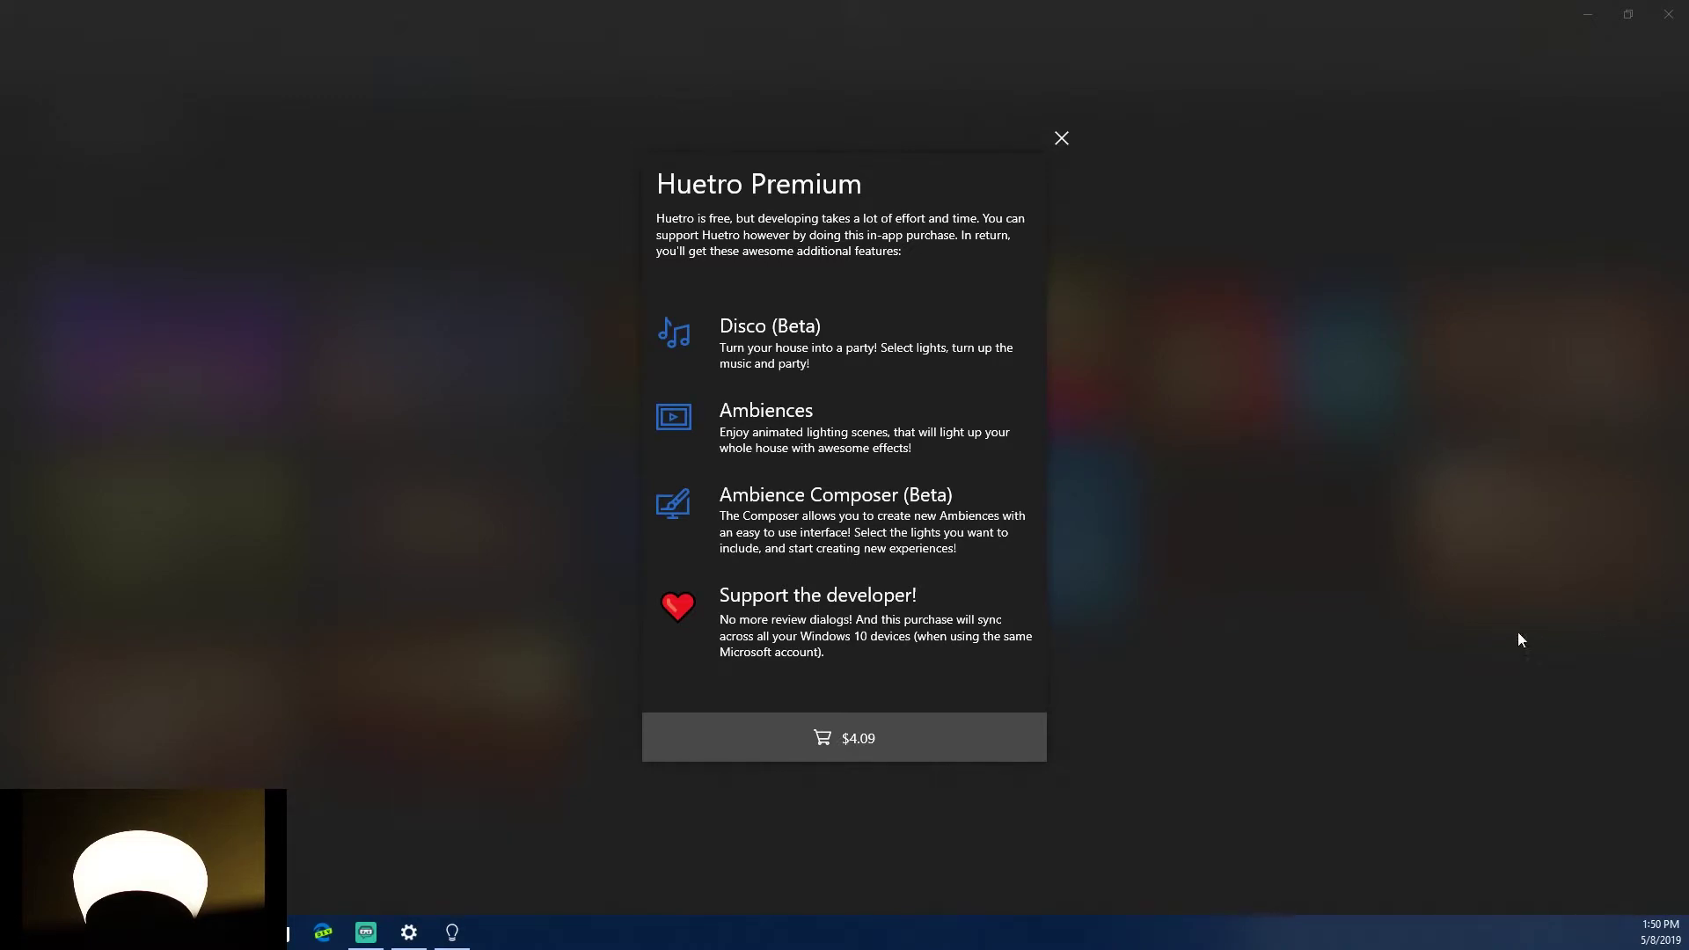
left_click(1450, 621)
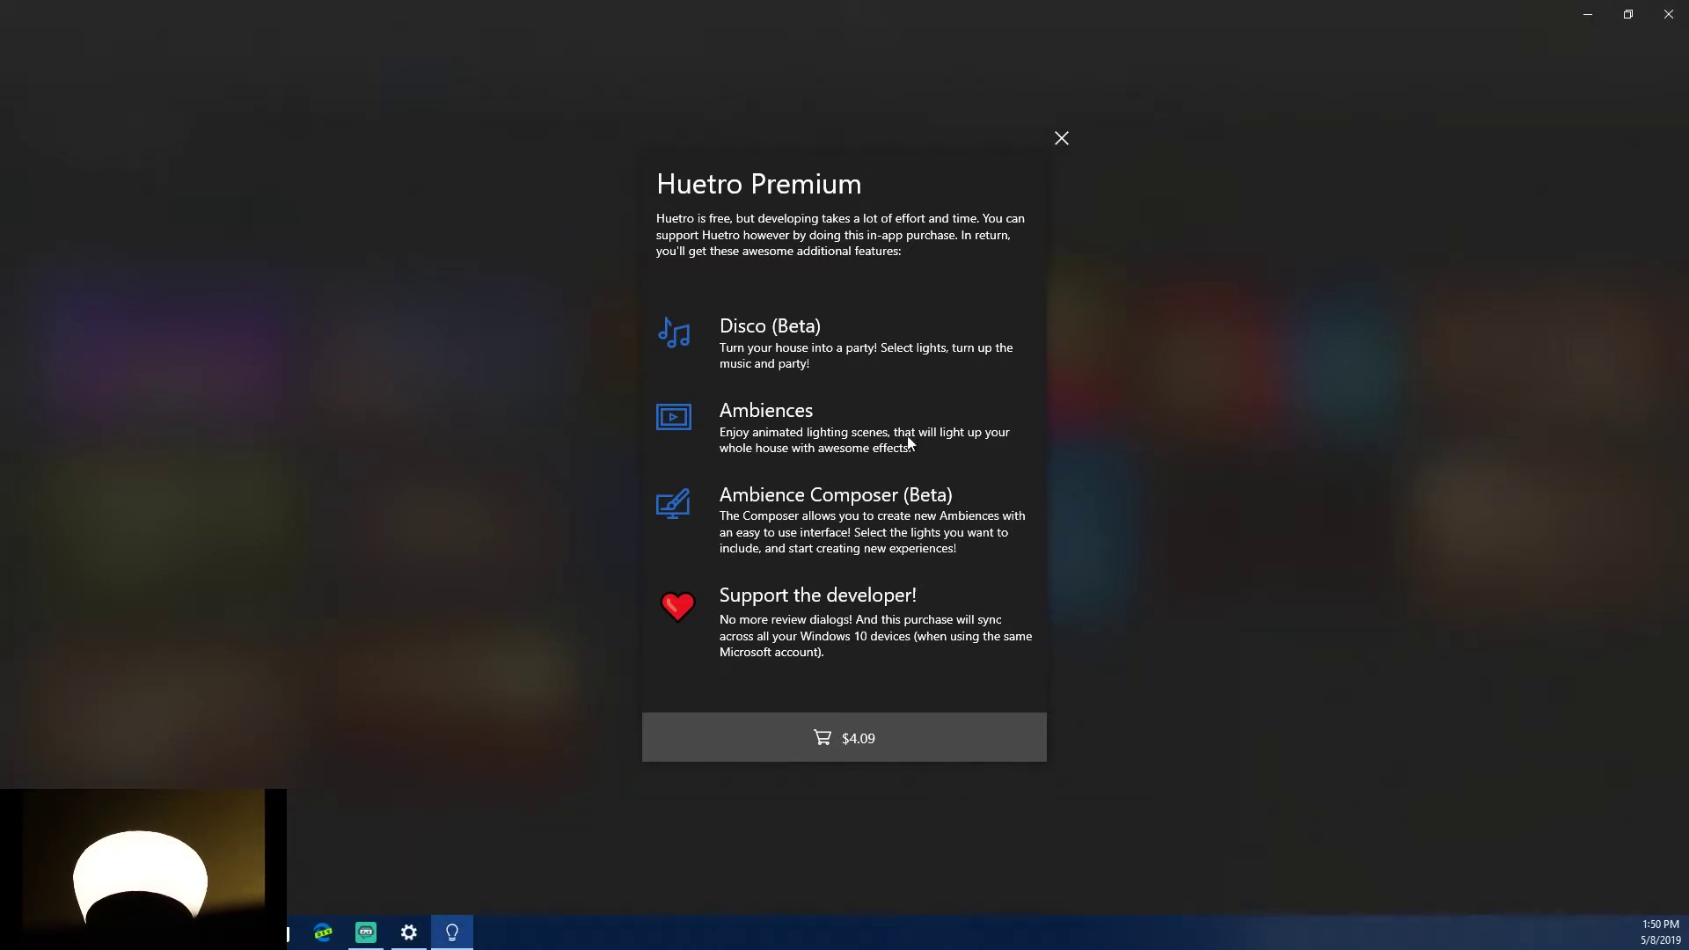
left_click(1065, 139)
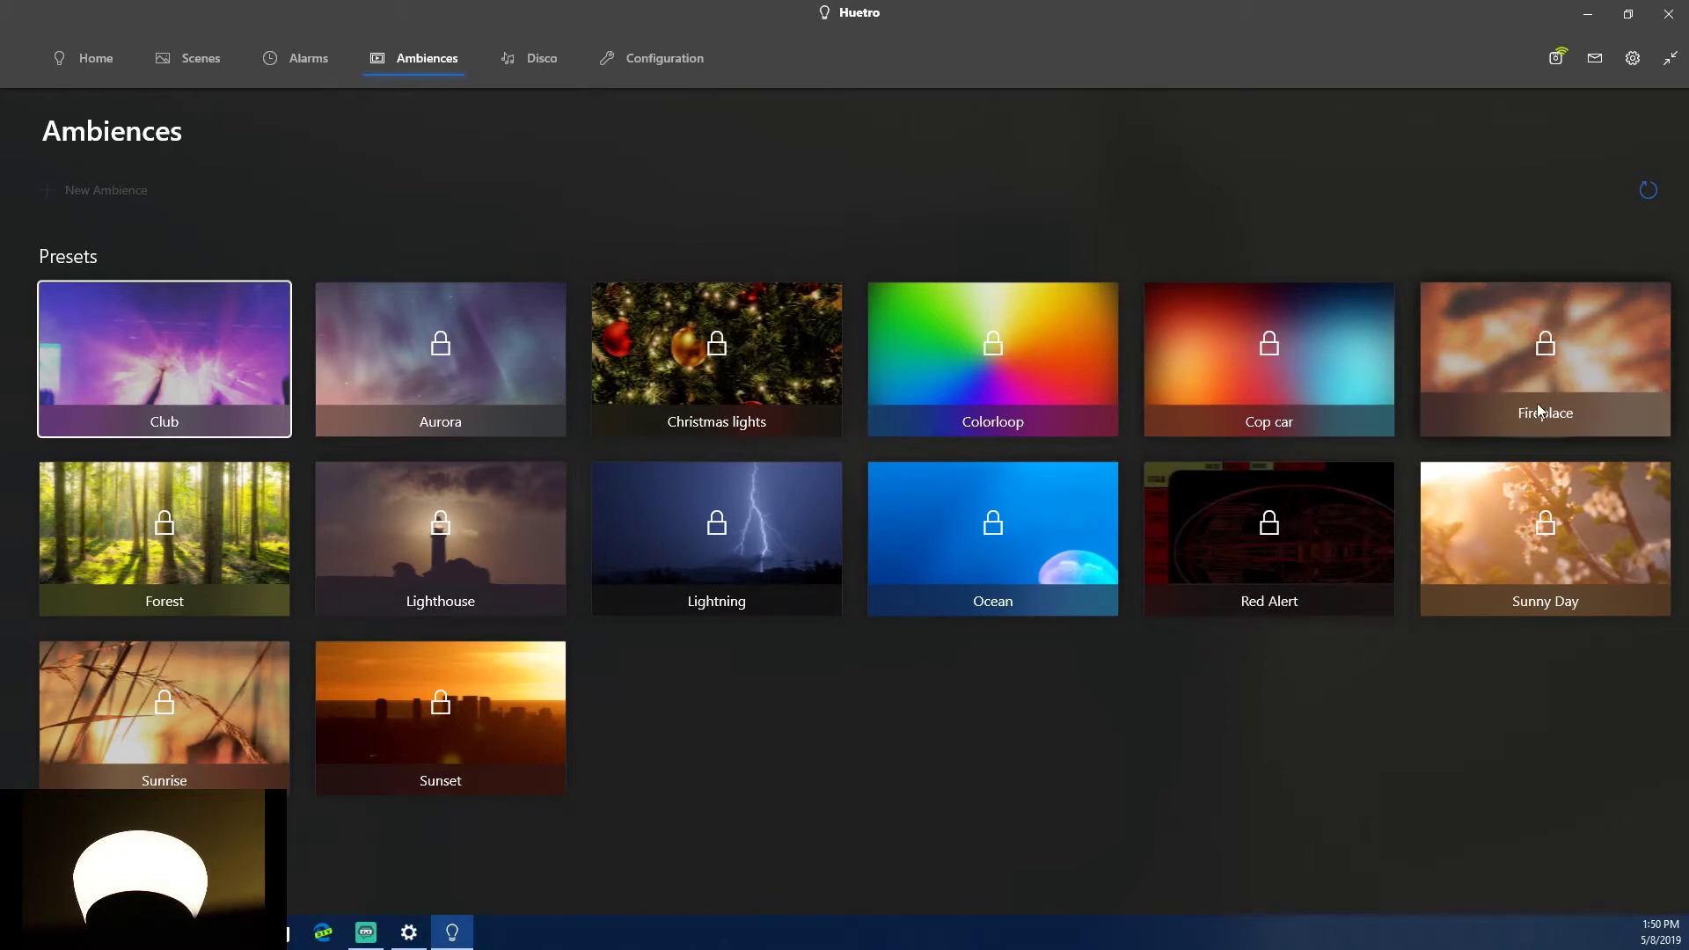
left_click(1286, 415)
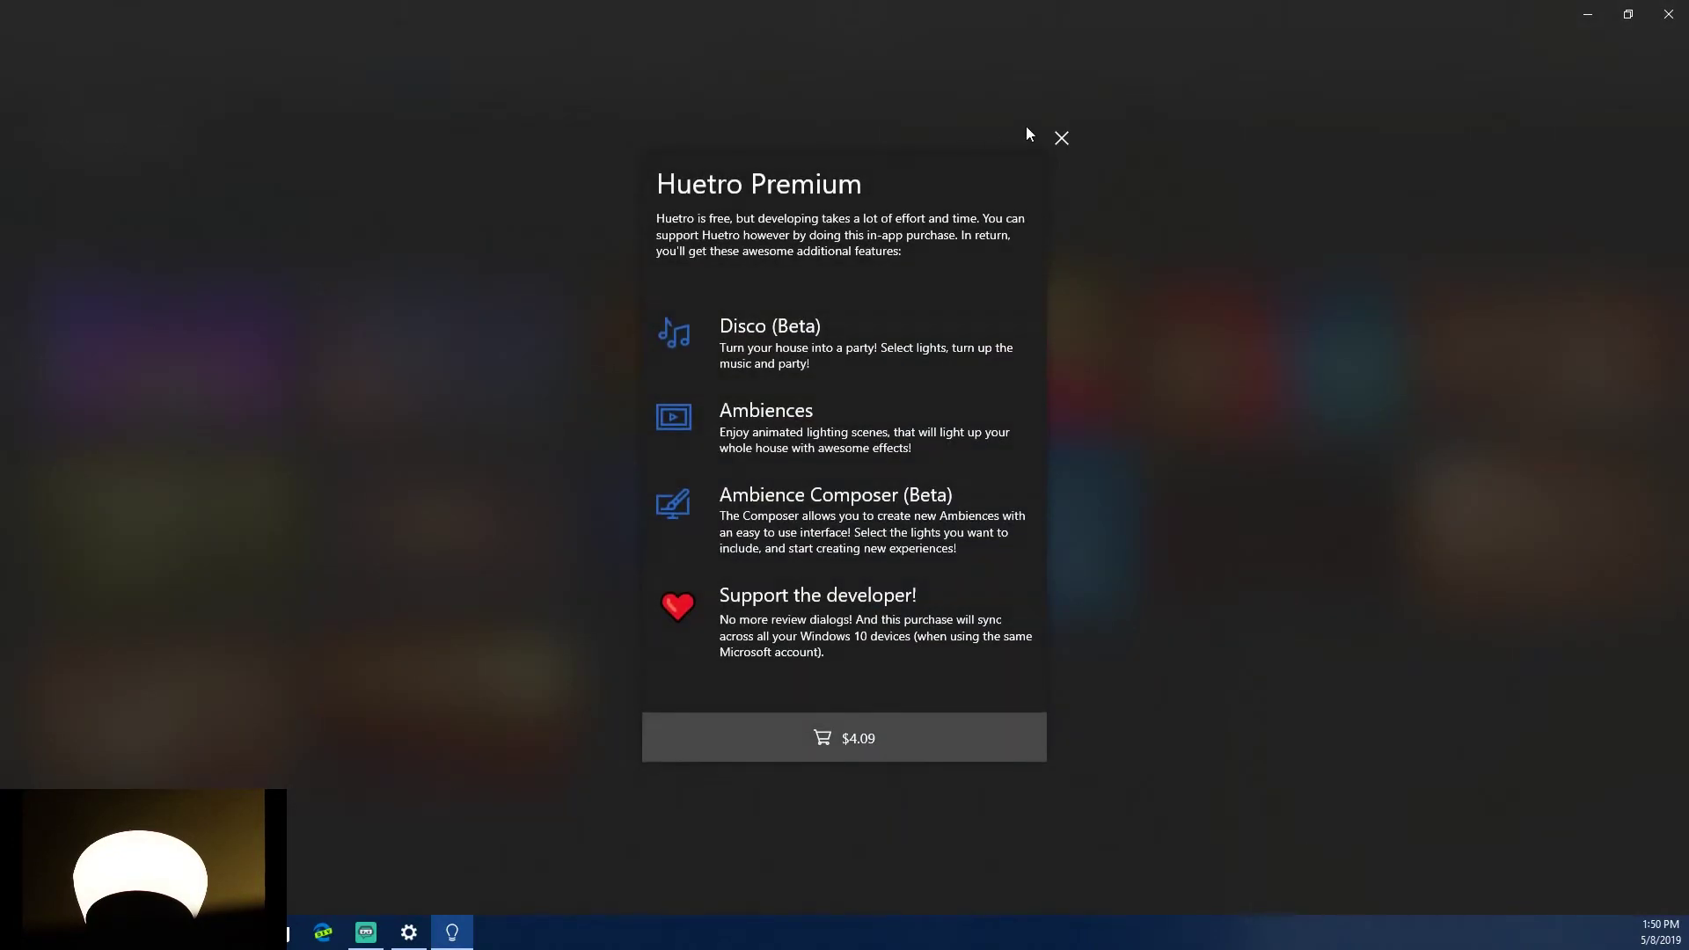
left_click(1061, 140)
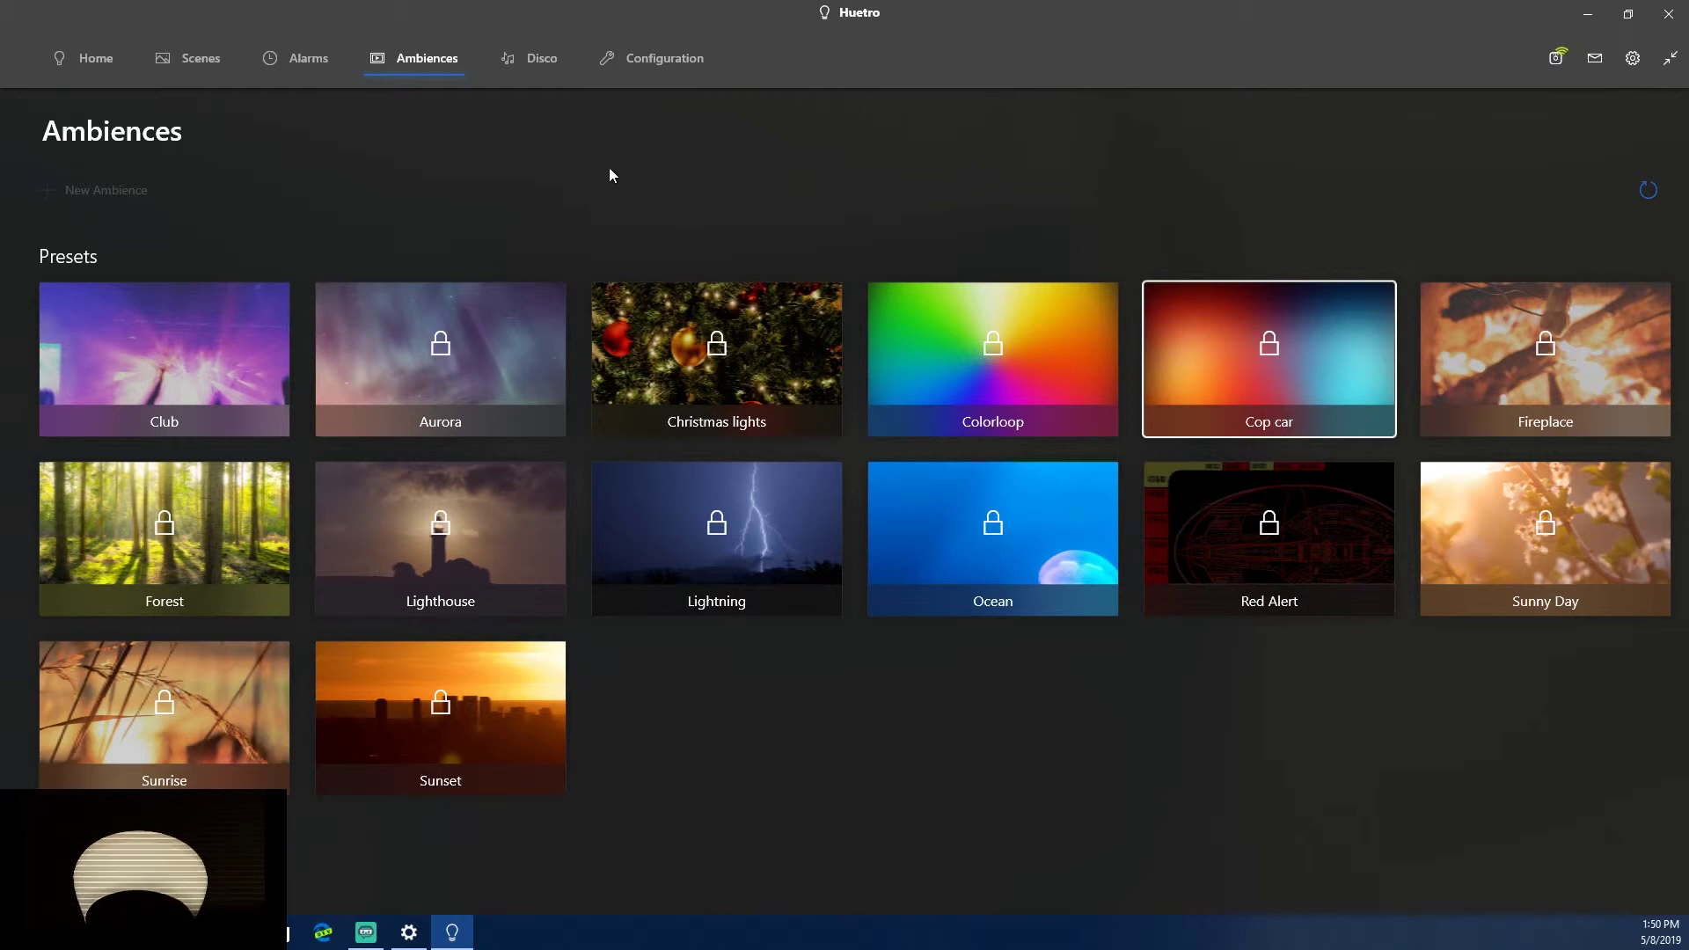
- Open the Disco page, try the Reggae Night theme and dismiss the Huetro Premium offer
left_click(546, 56)
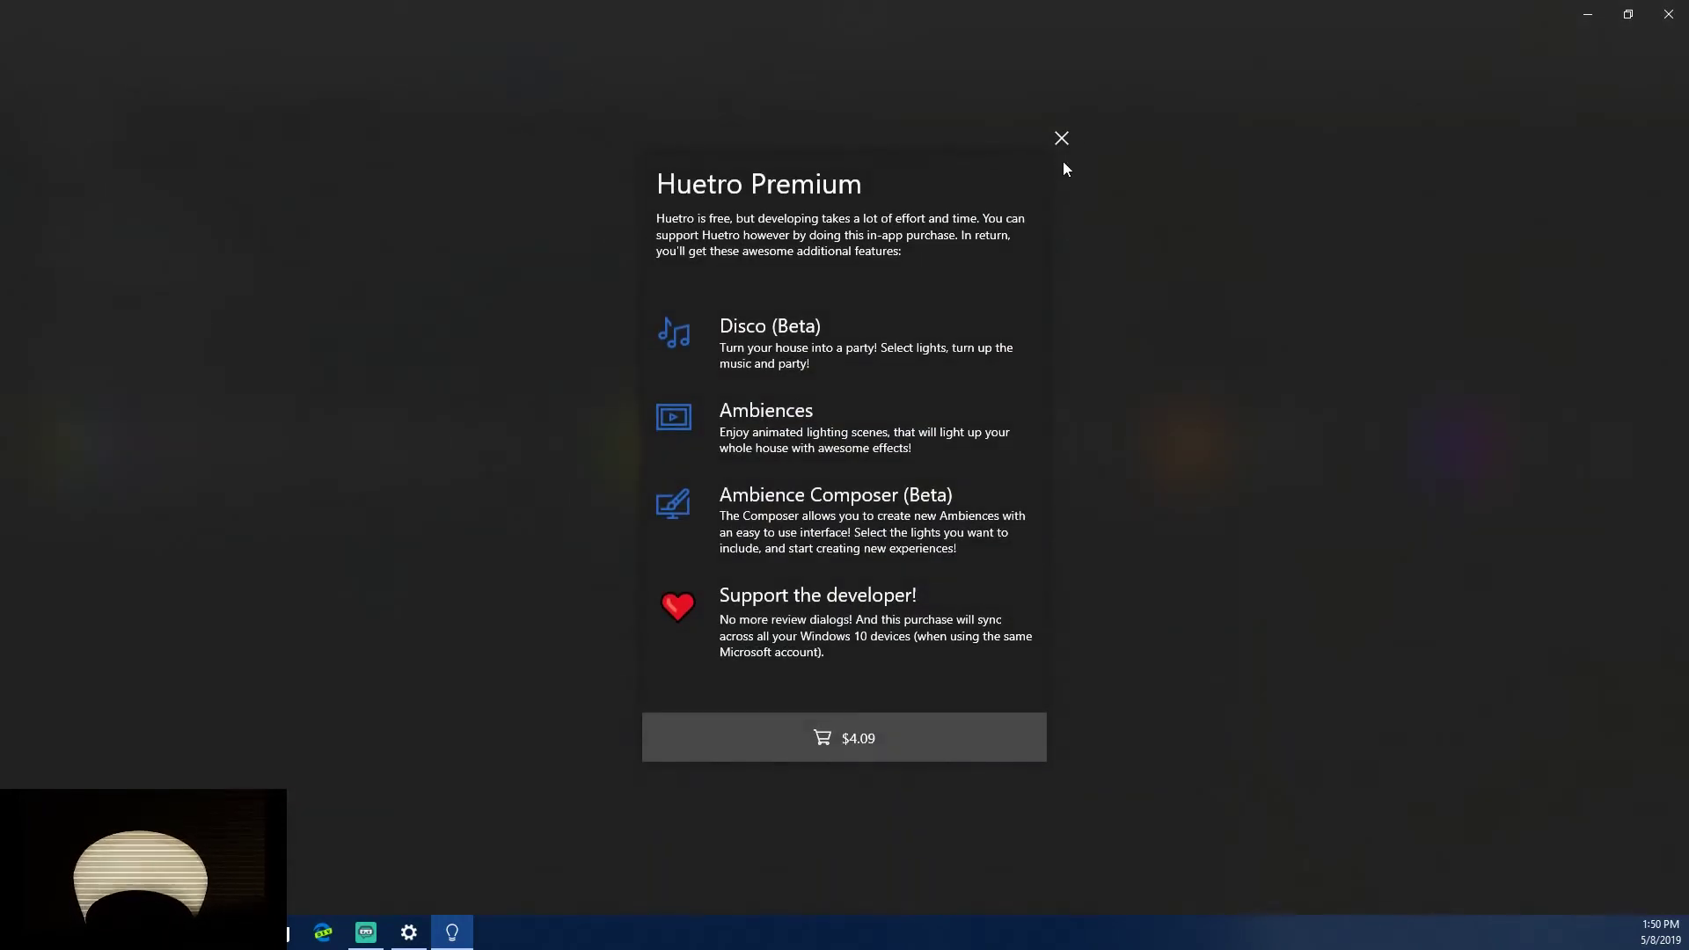
left_click(1072, 136)
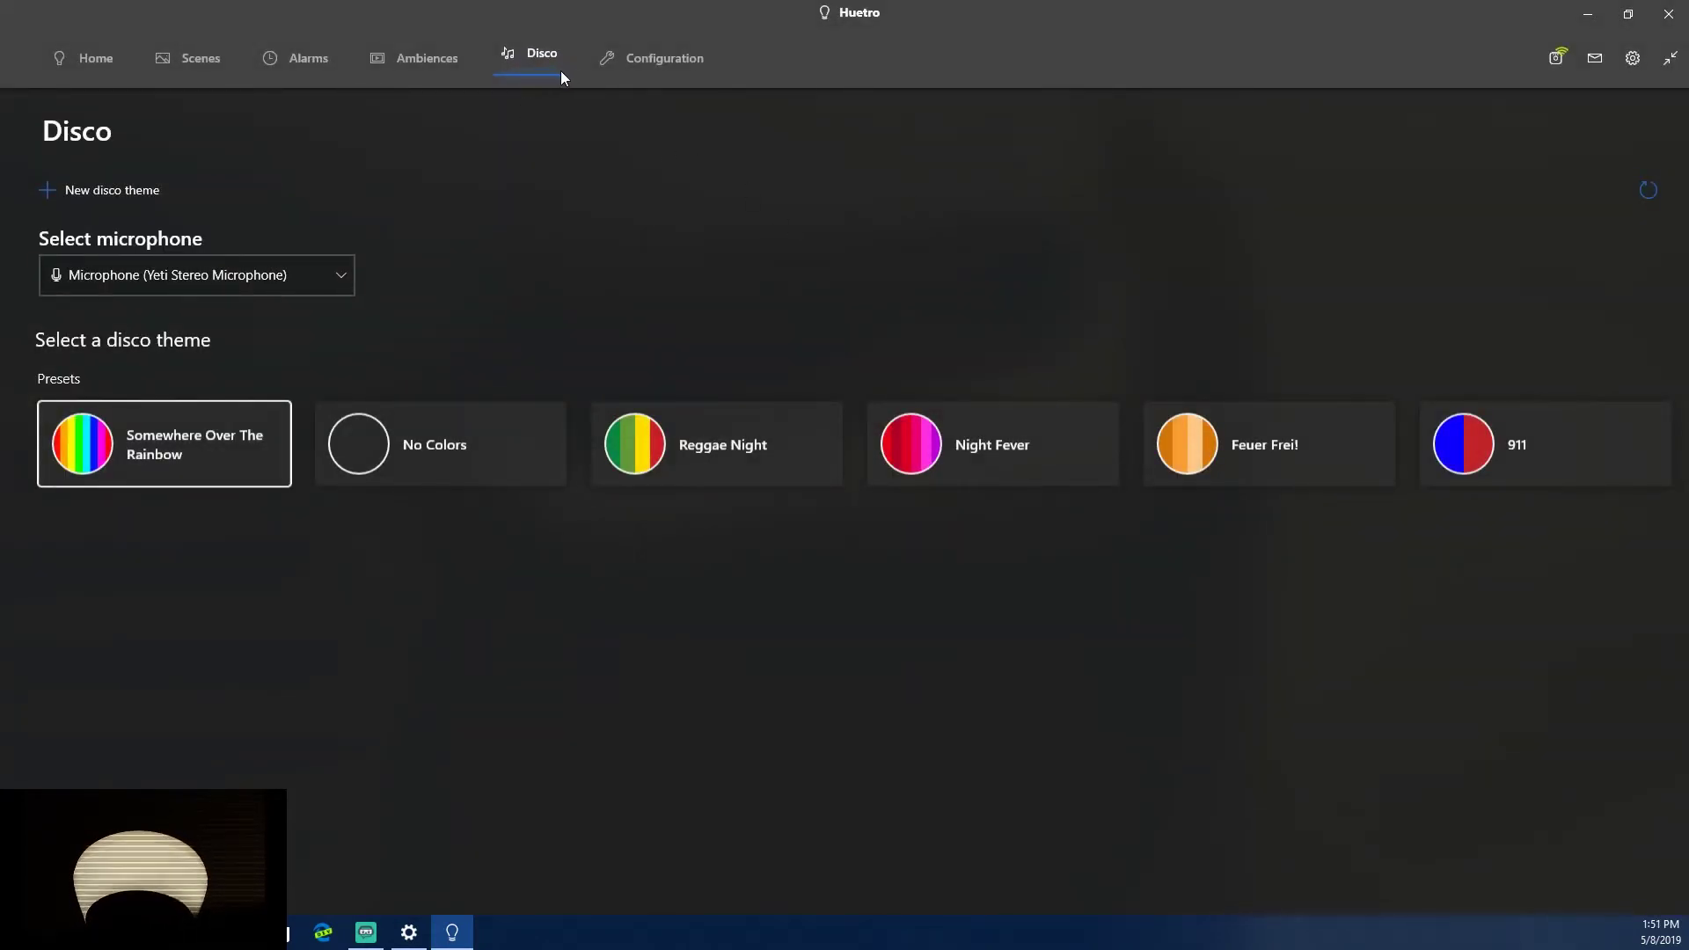
left_click(645, 459)
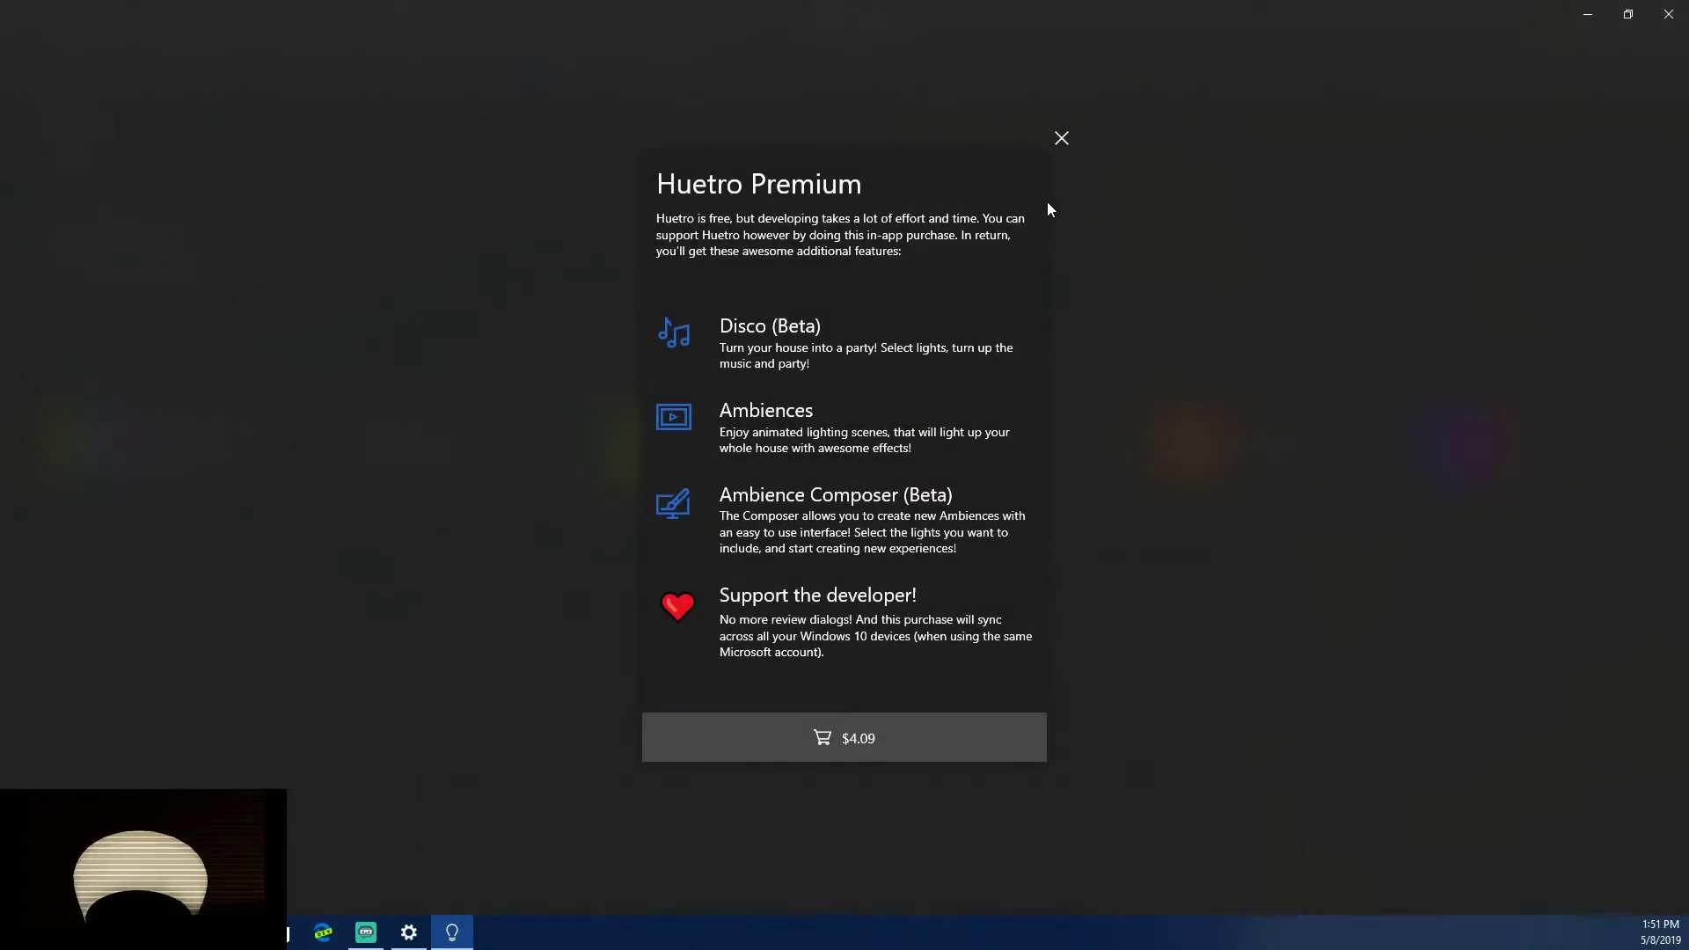
left_click(1063, 141)
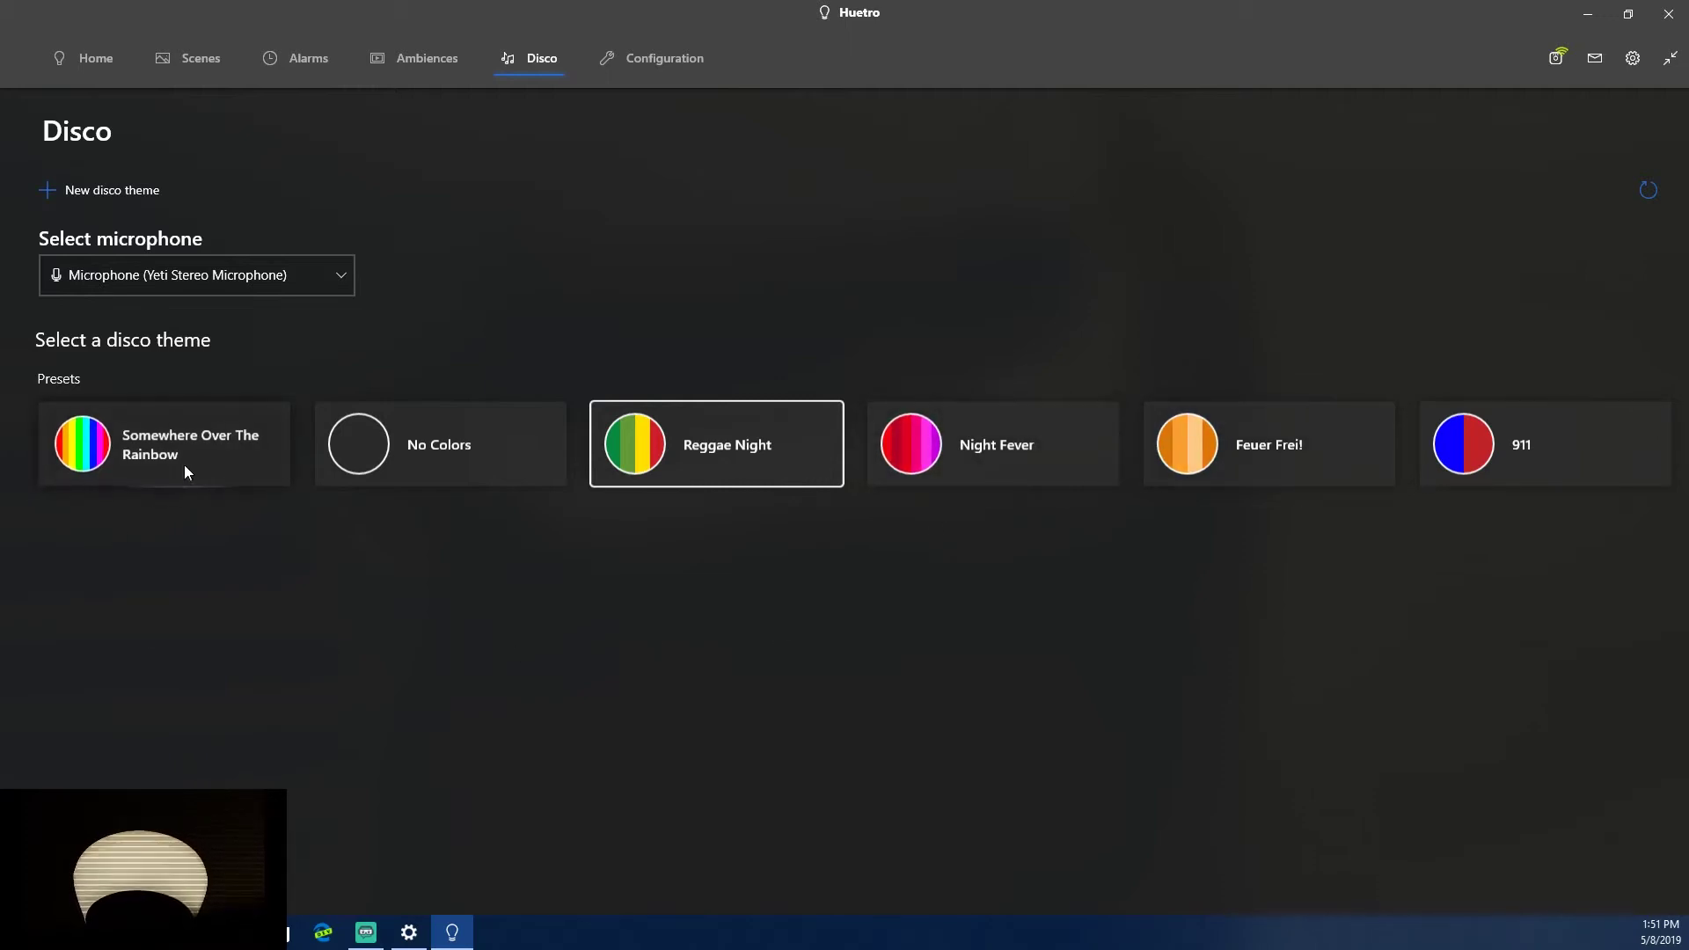
- In the bridge configuration, look at the Daylight device's actions and settings and at the Entertainment section
left_click(645, 65)
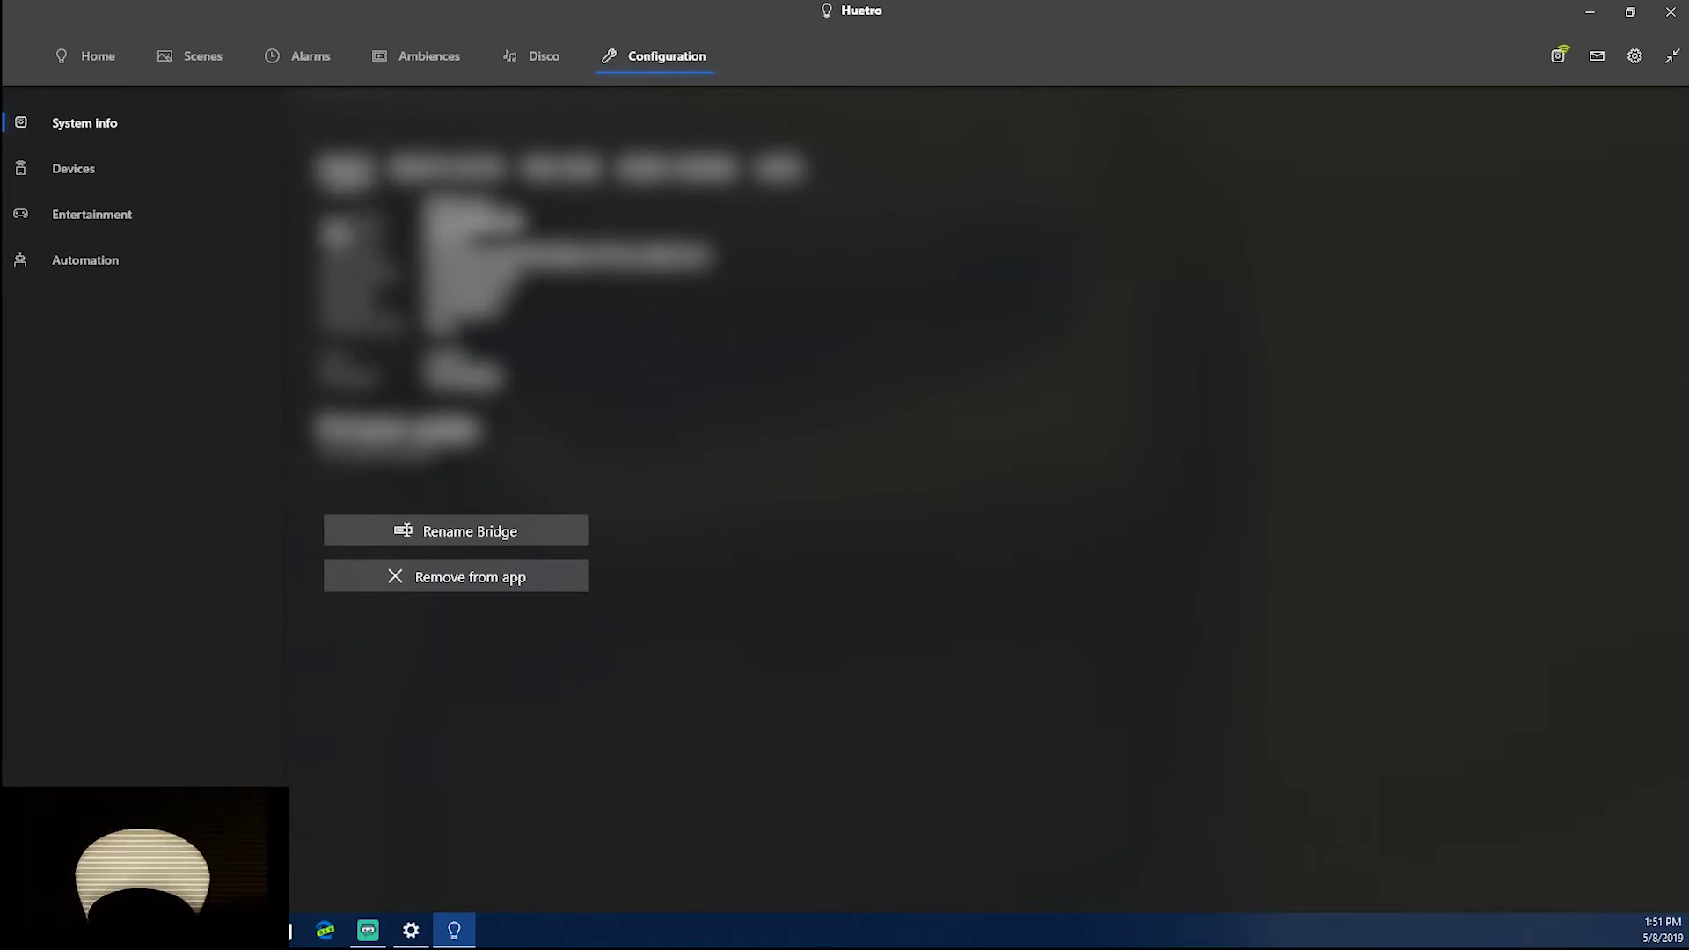
left_click(144, 164)
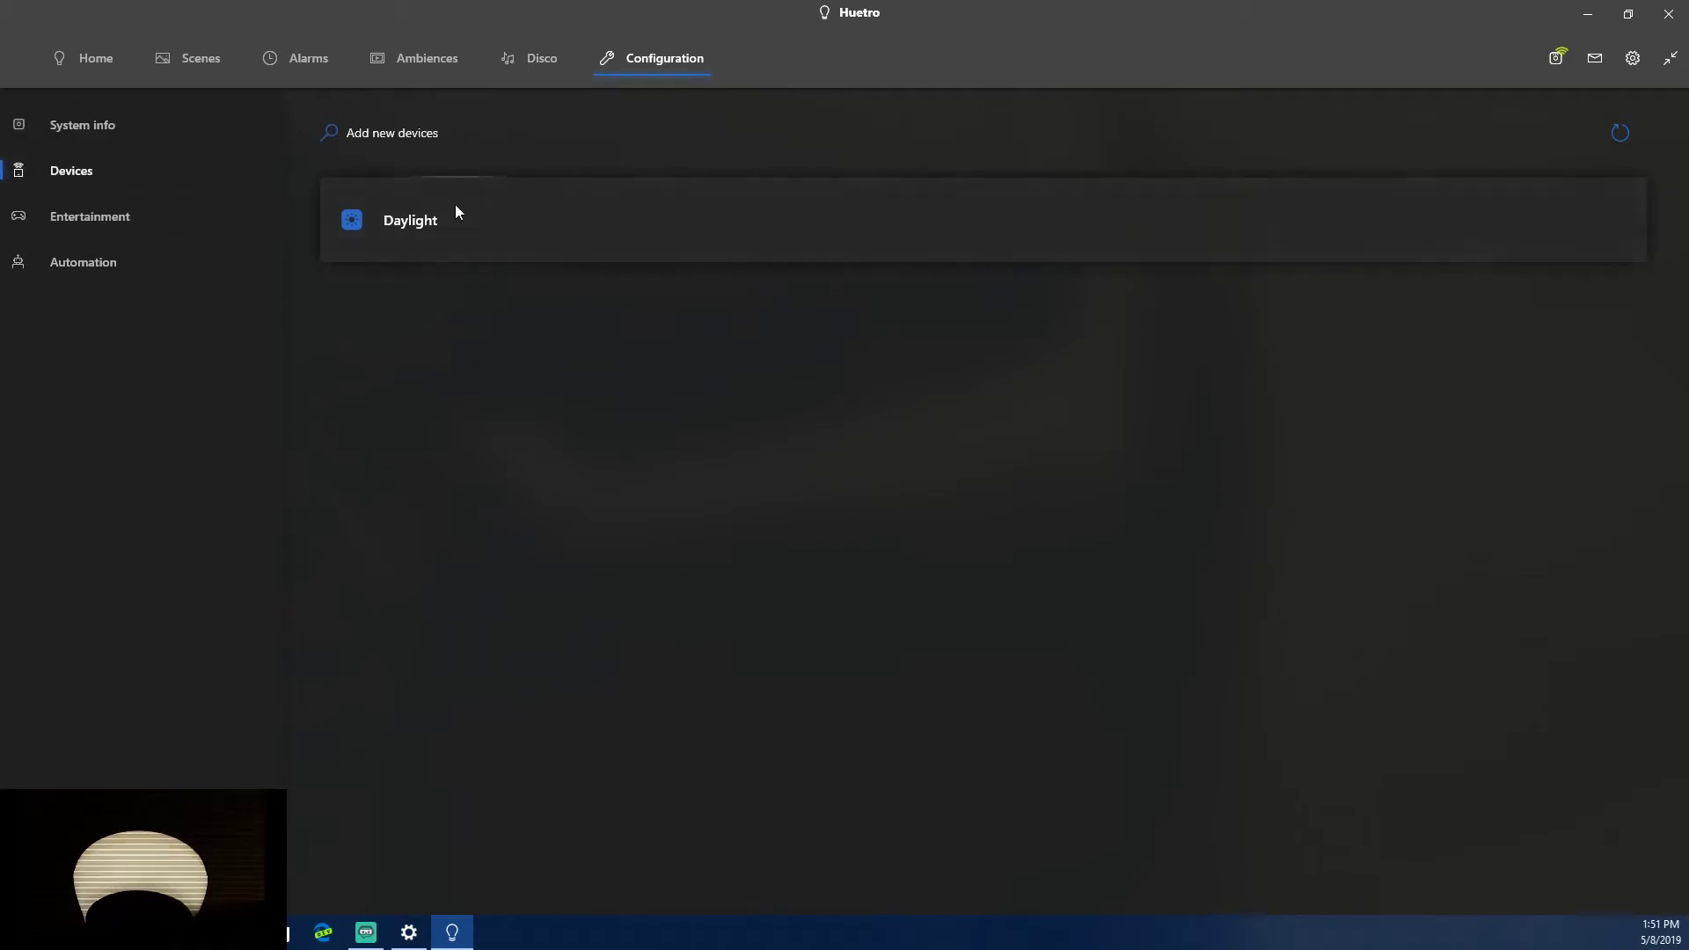
left_click(398, 240)
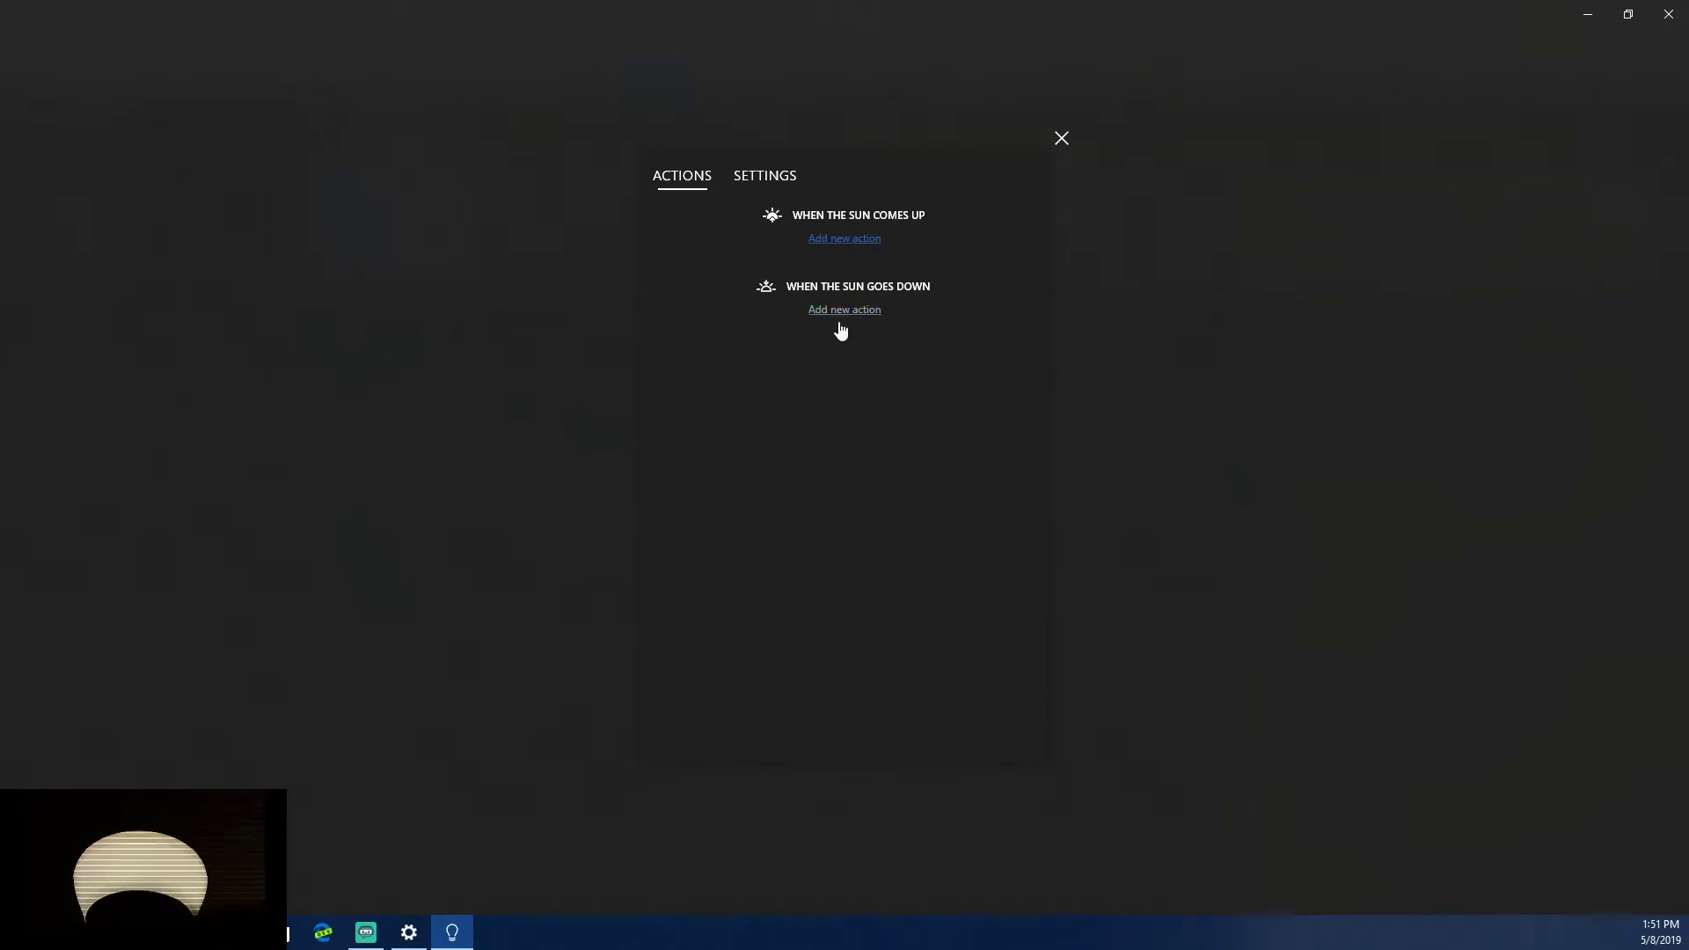
left_click(760, 181)
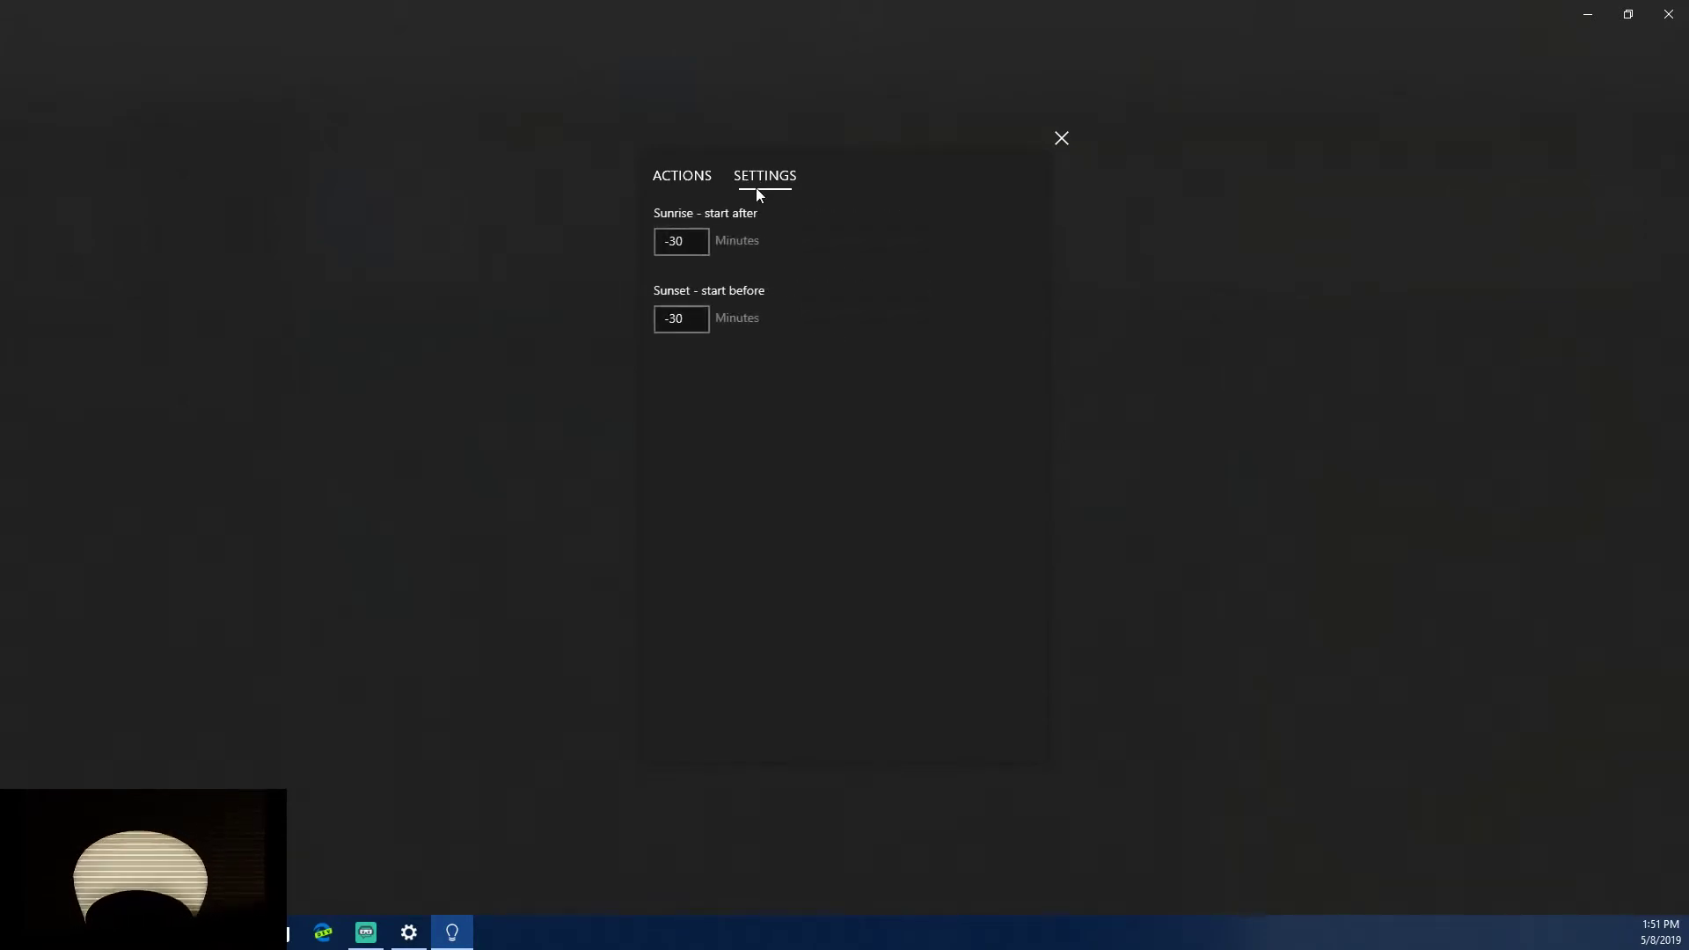
left_click(1064, 136)
left_click(79, 215)
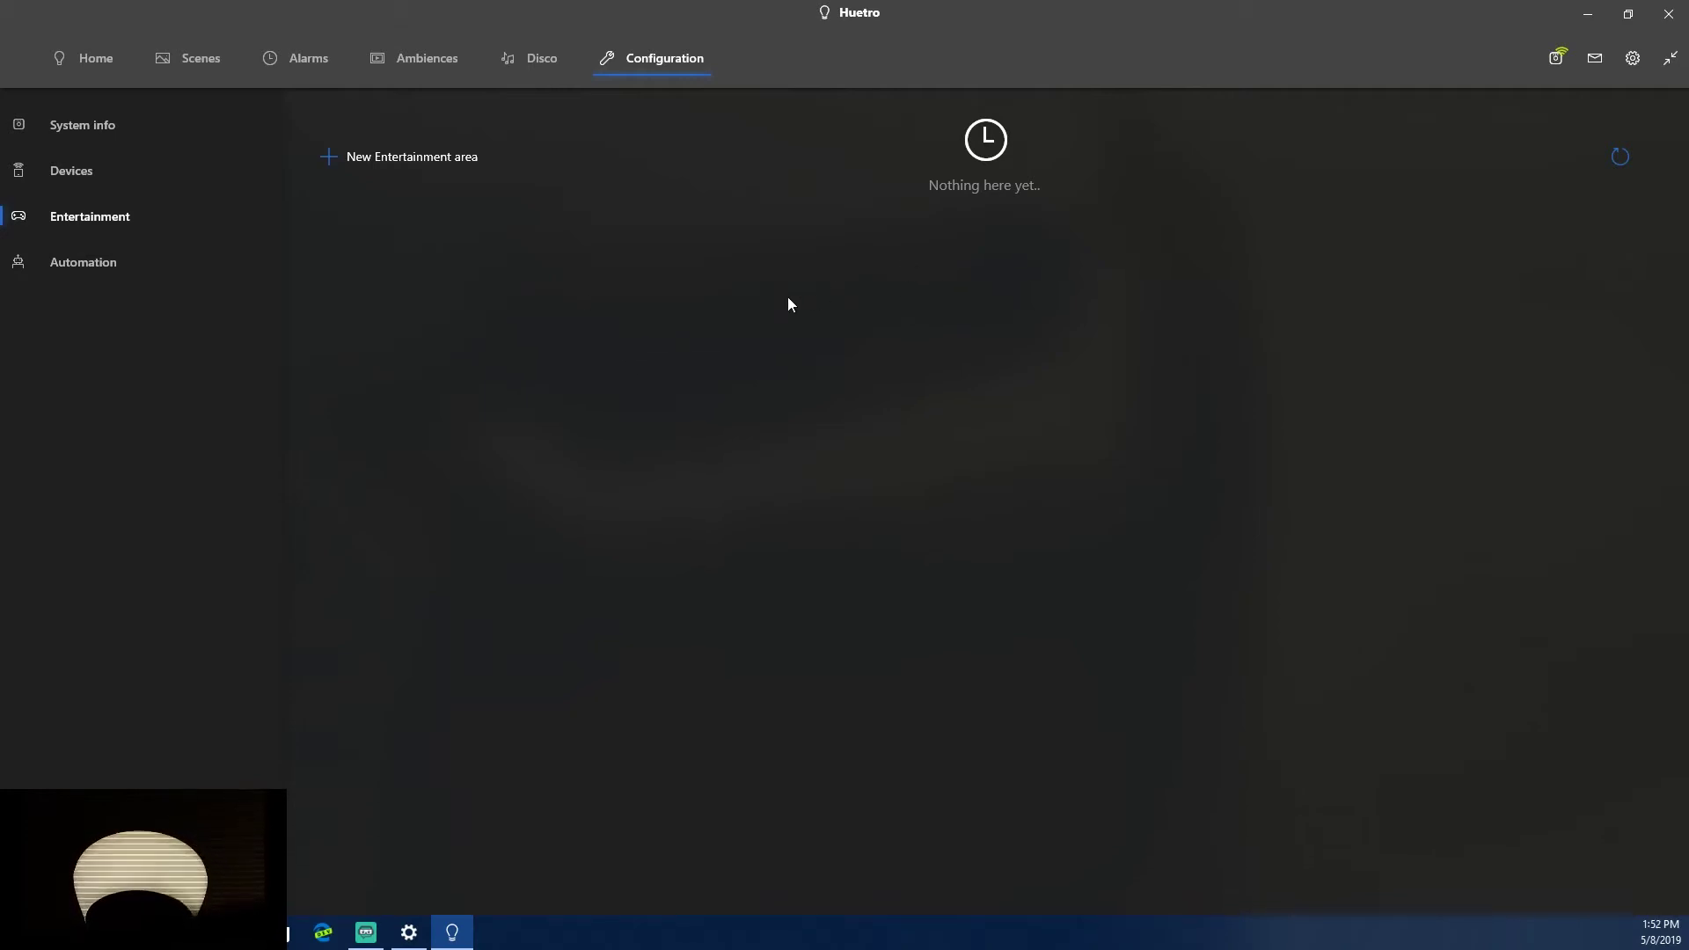
- Review the options of the Log in or out, Missed call and Receiving notification automations
left_click(97, 279)
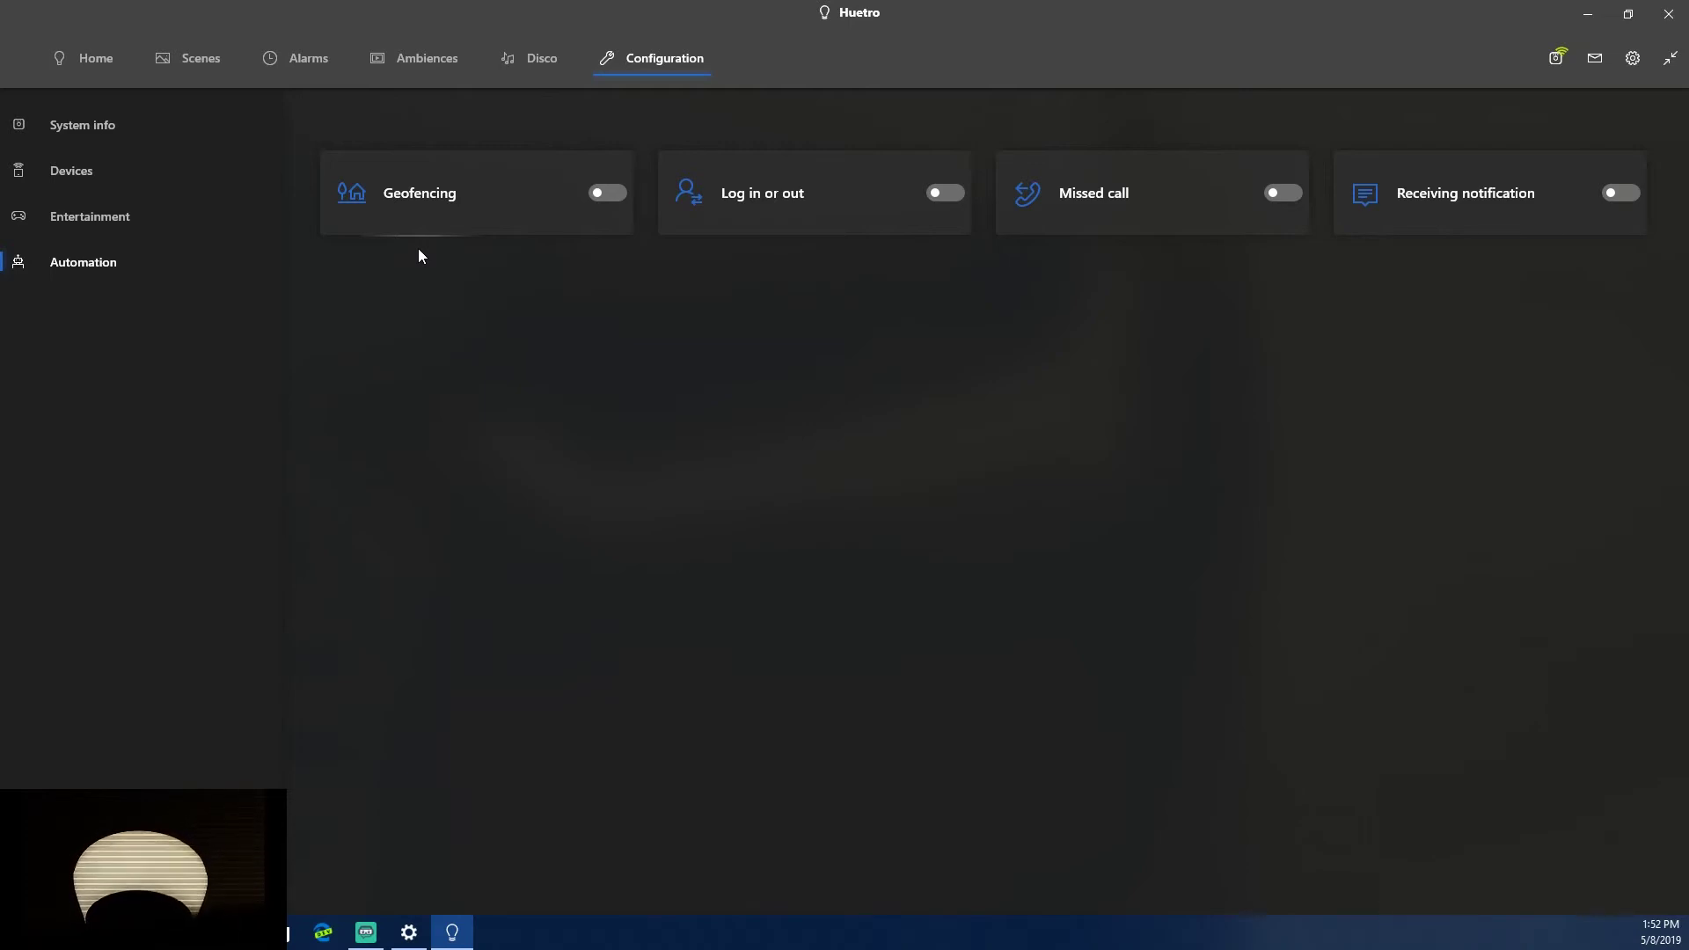
left_click(728, 211)
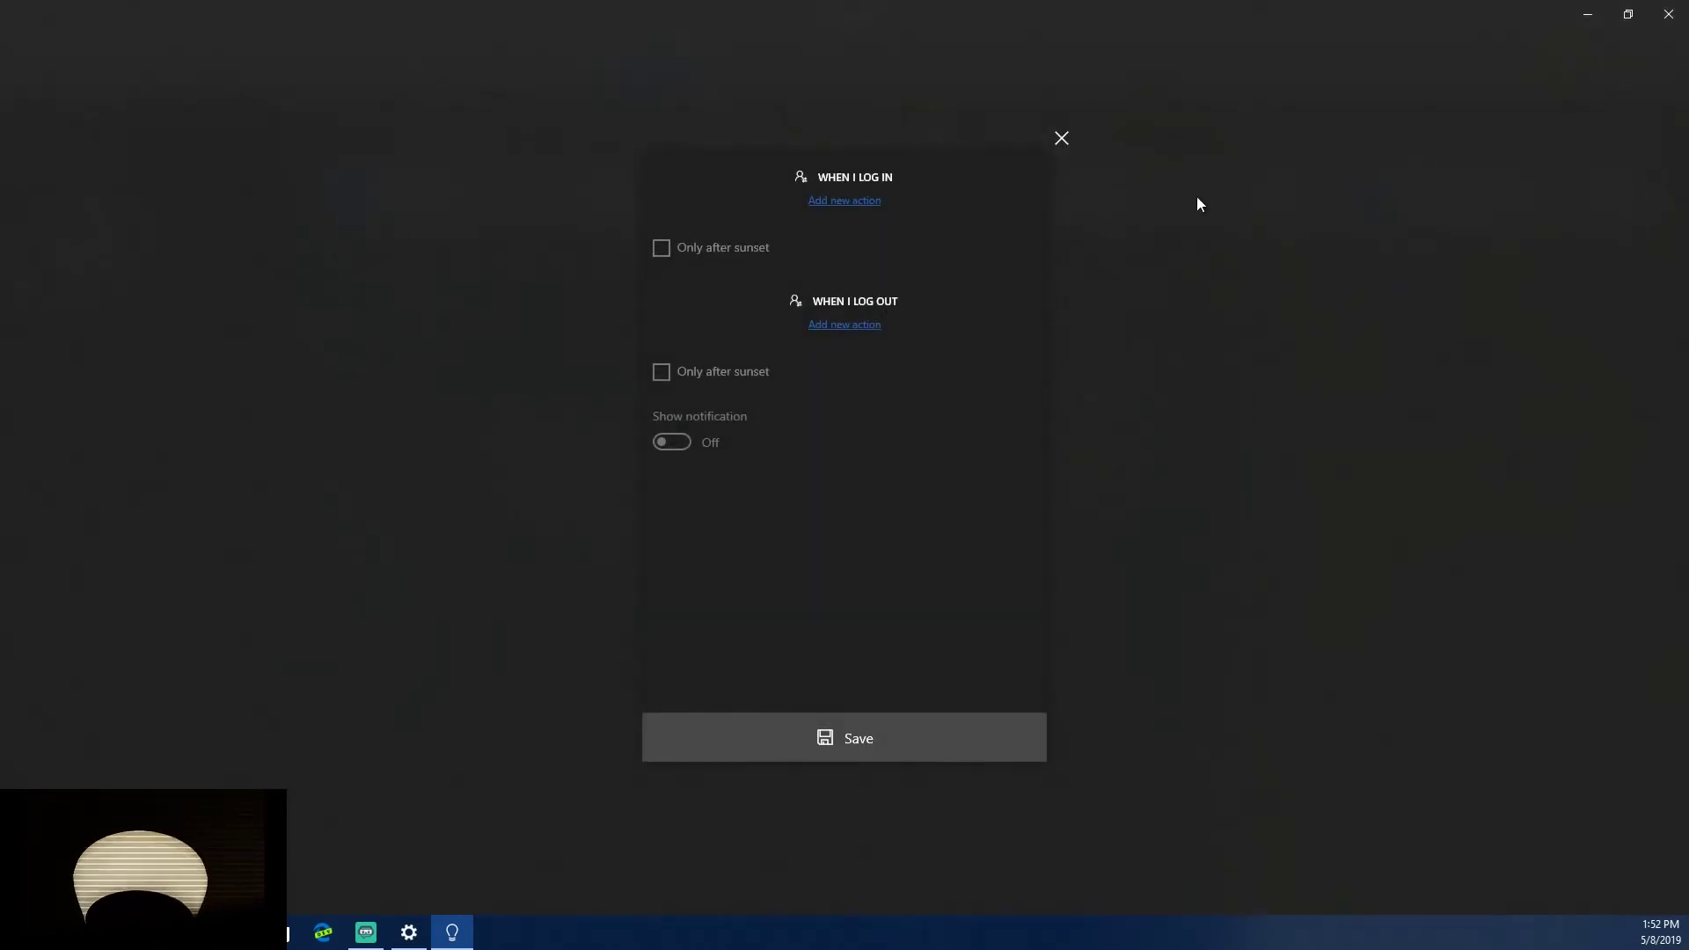
left_click(1062, 134)
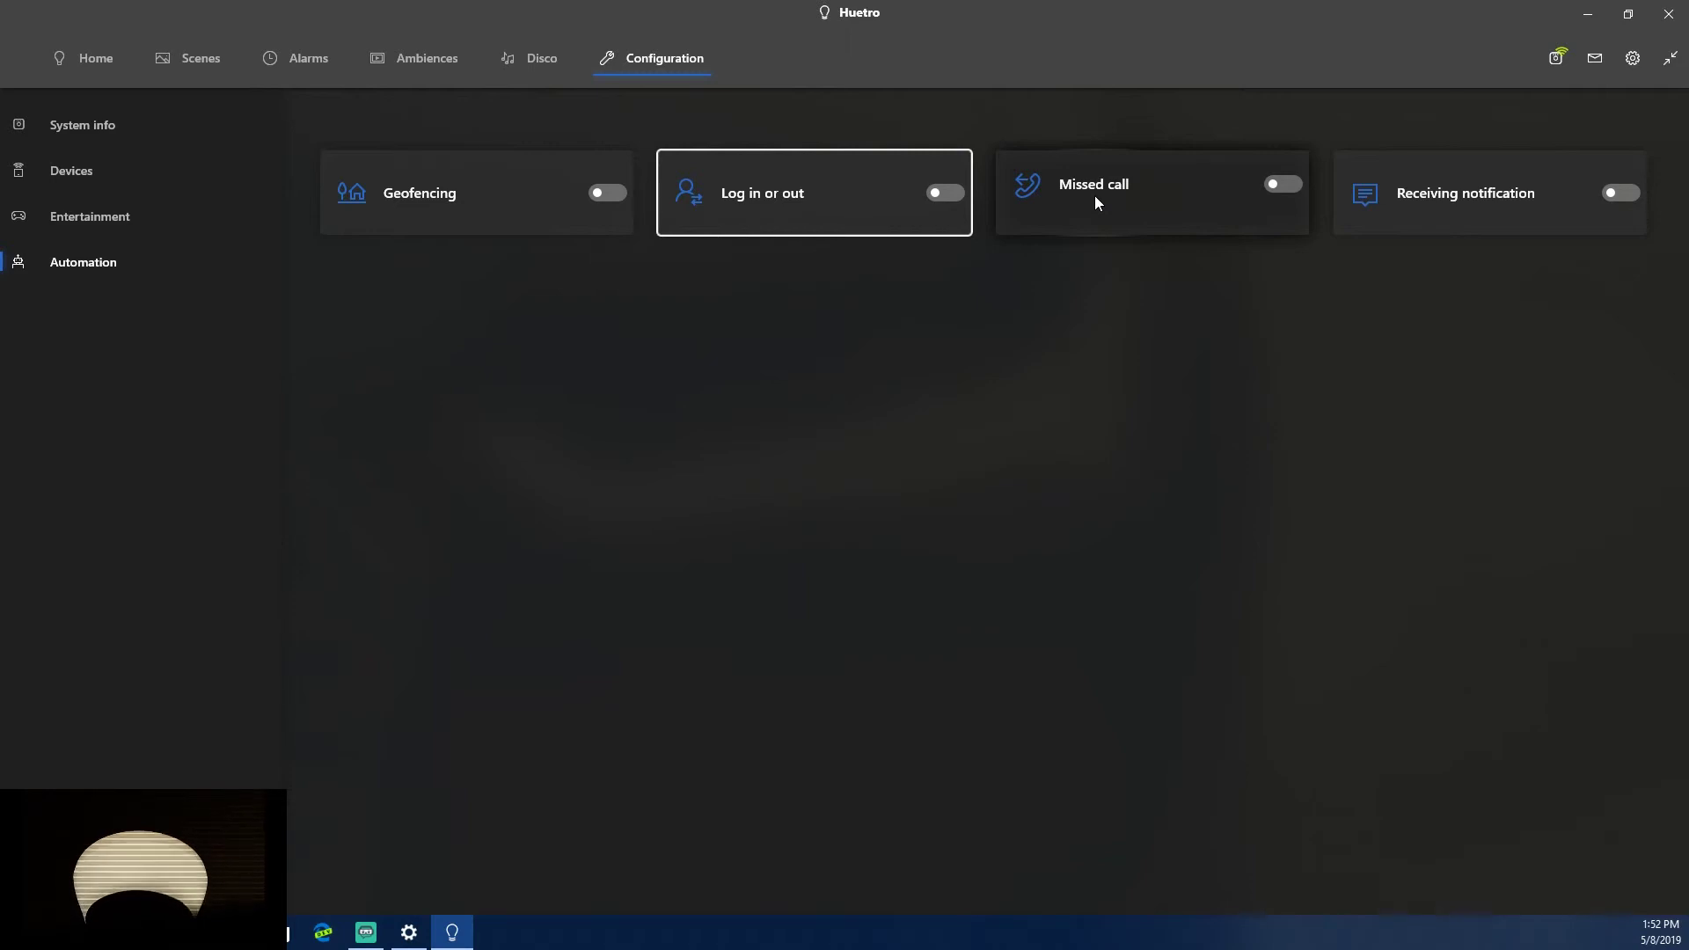
left_click(1095, 197)
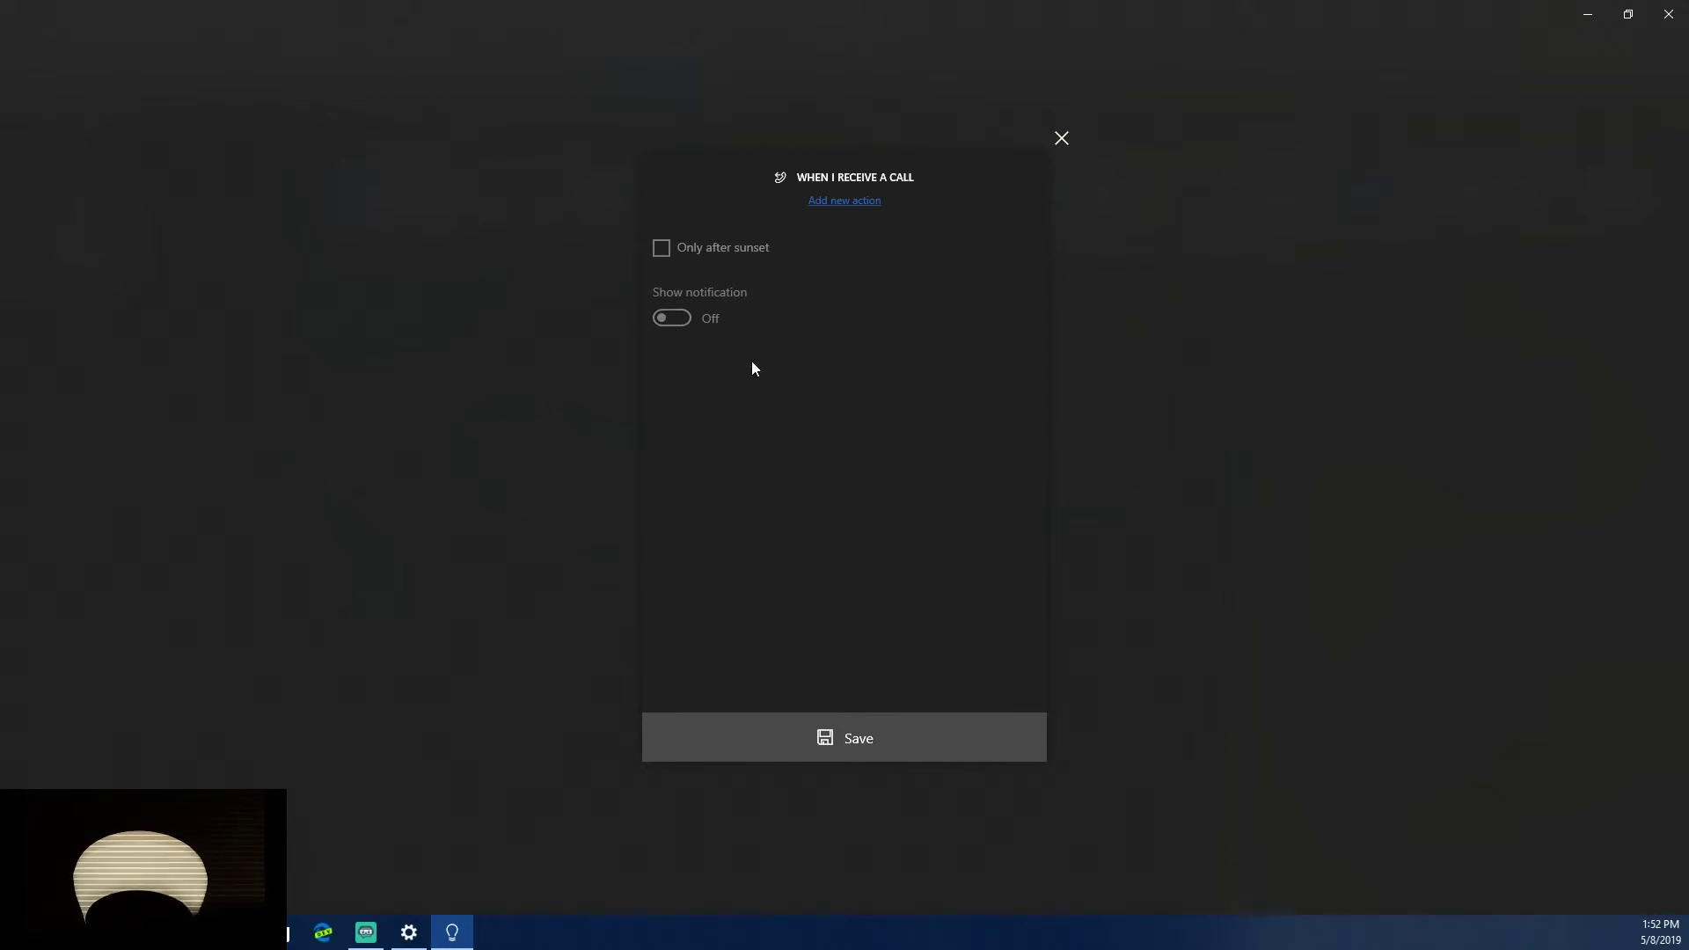
left_click(1066, 139)
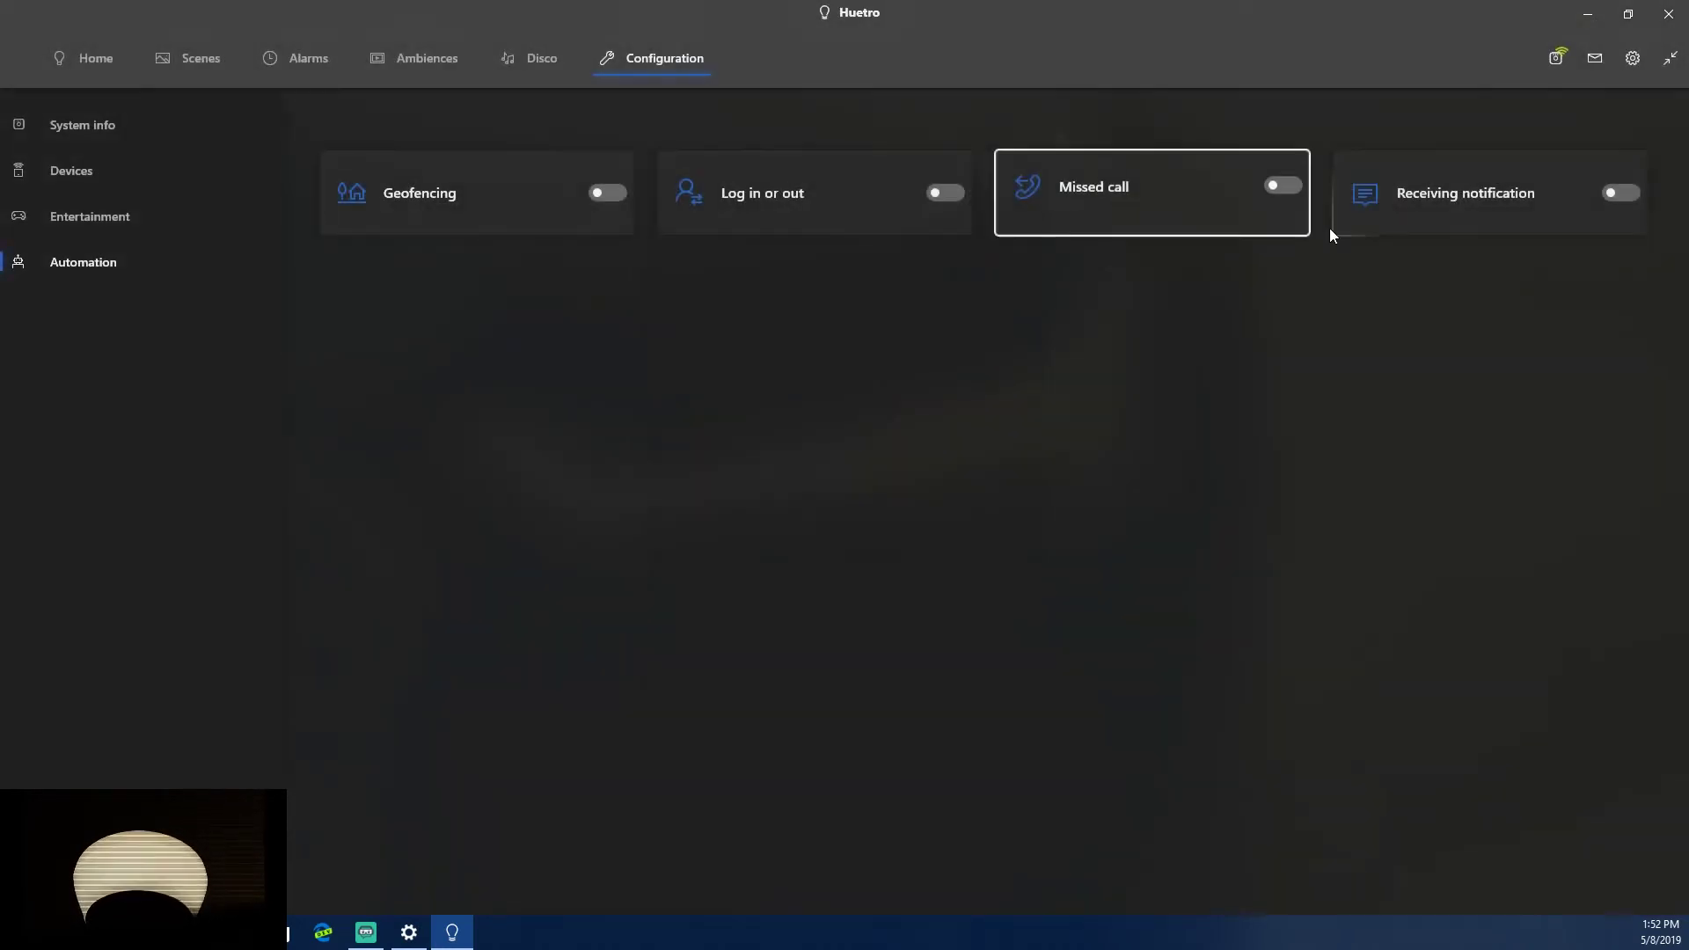
left_click(1376, 219)
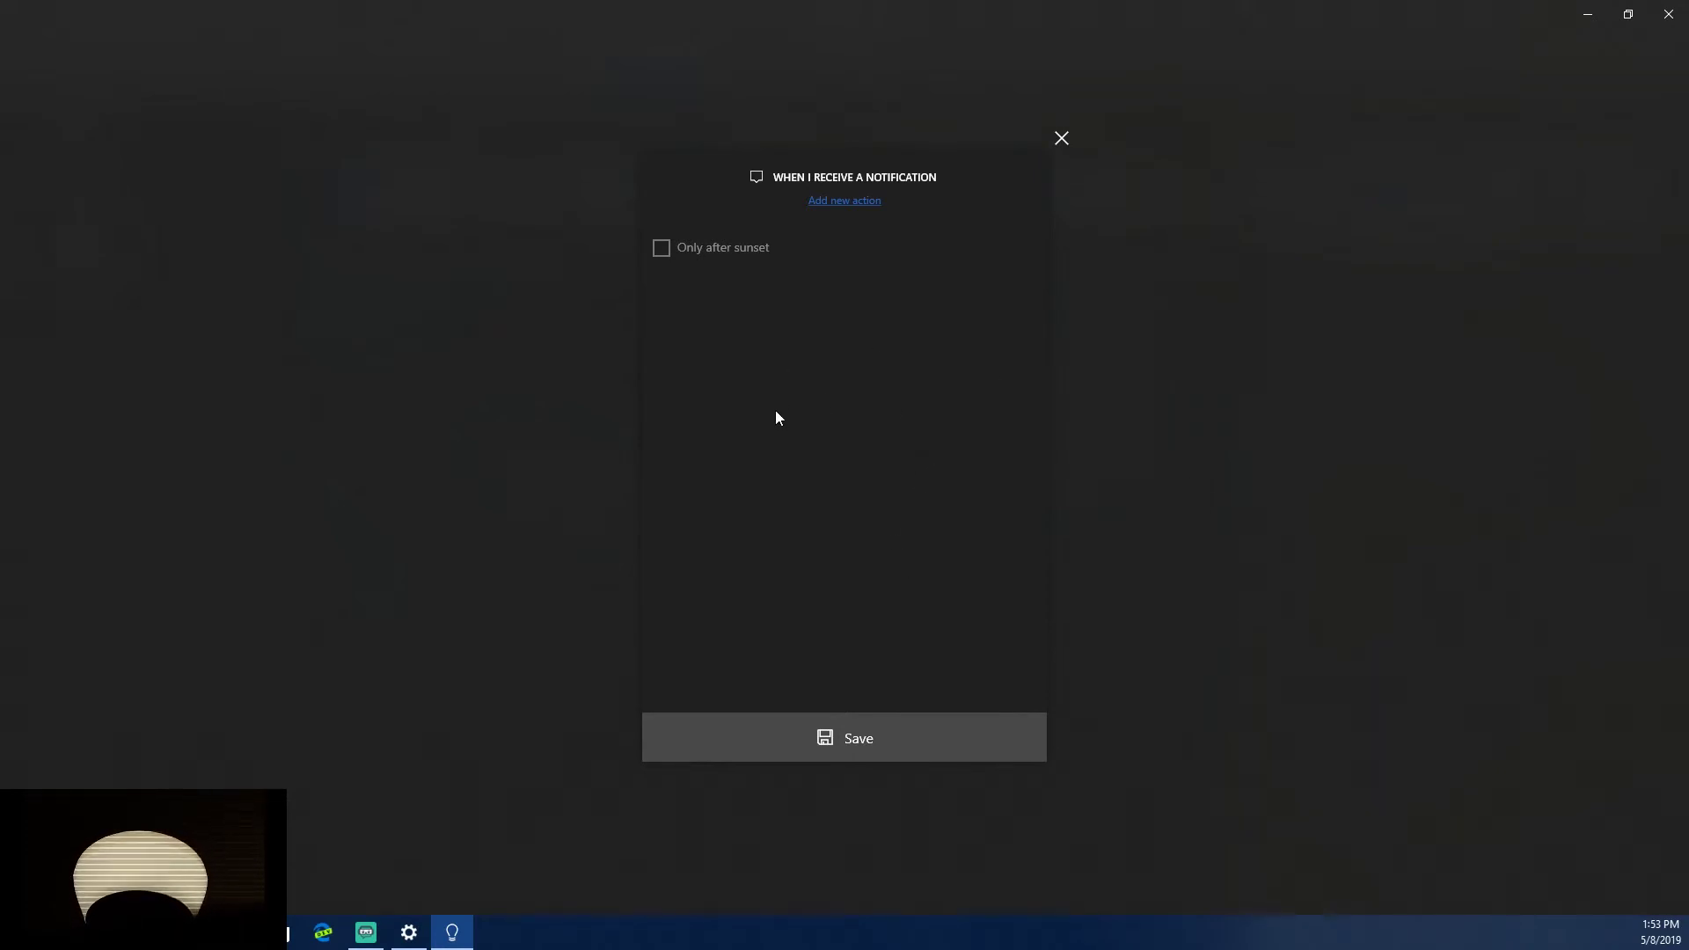
left_click(1062, 139)
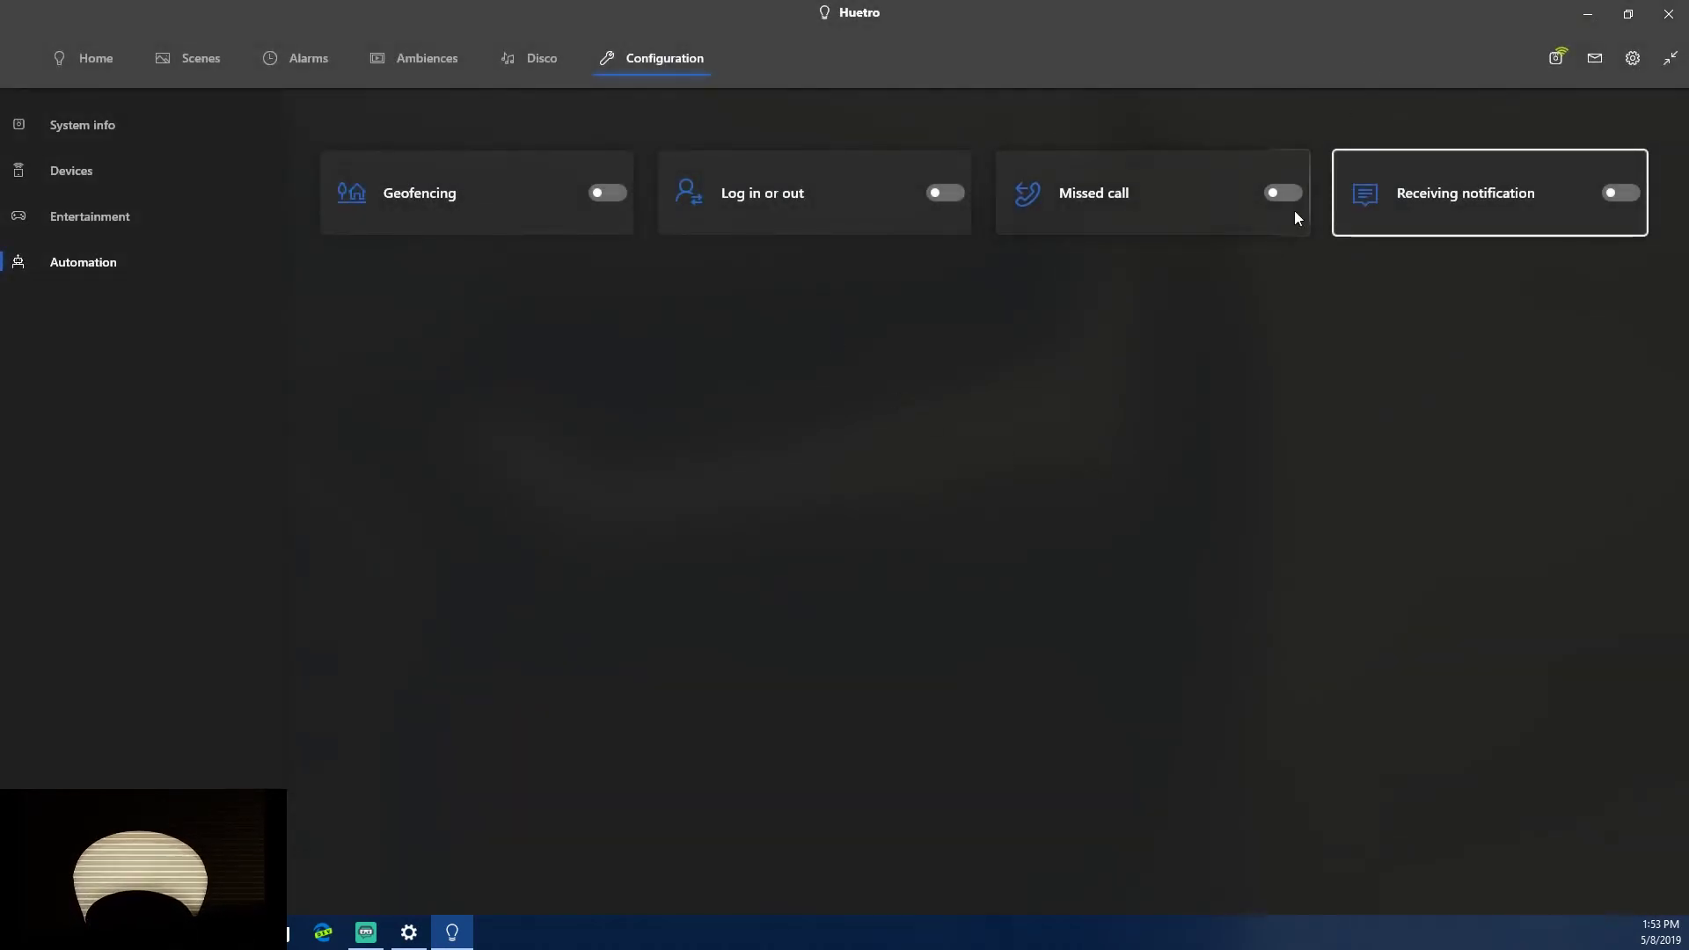
- Return to the Home page and apply the pale yellow warm-white preset to the Desk Lamp
left_click(72, 64)
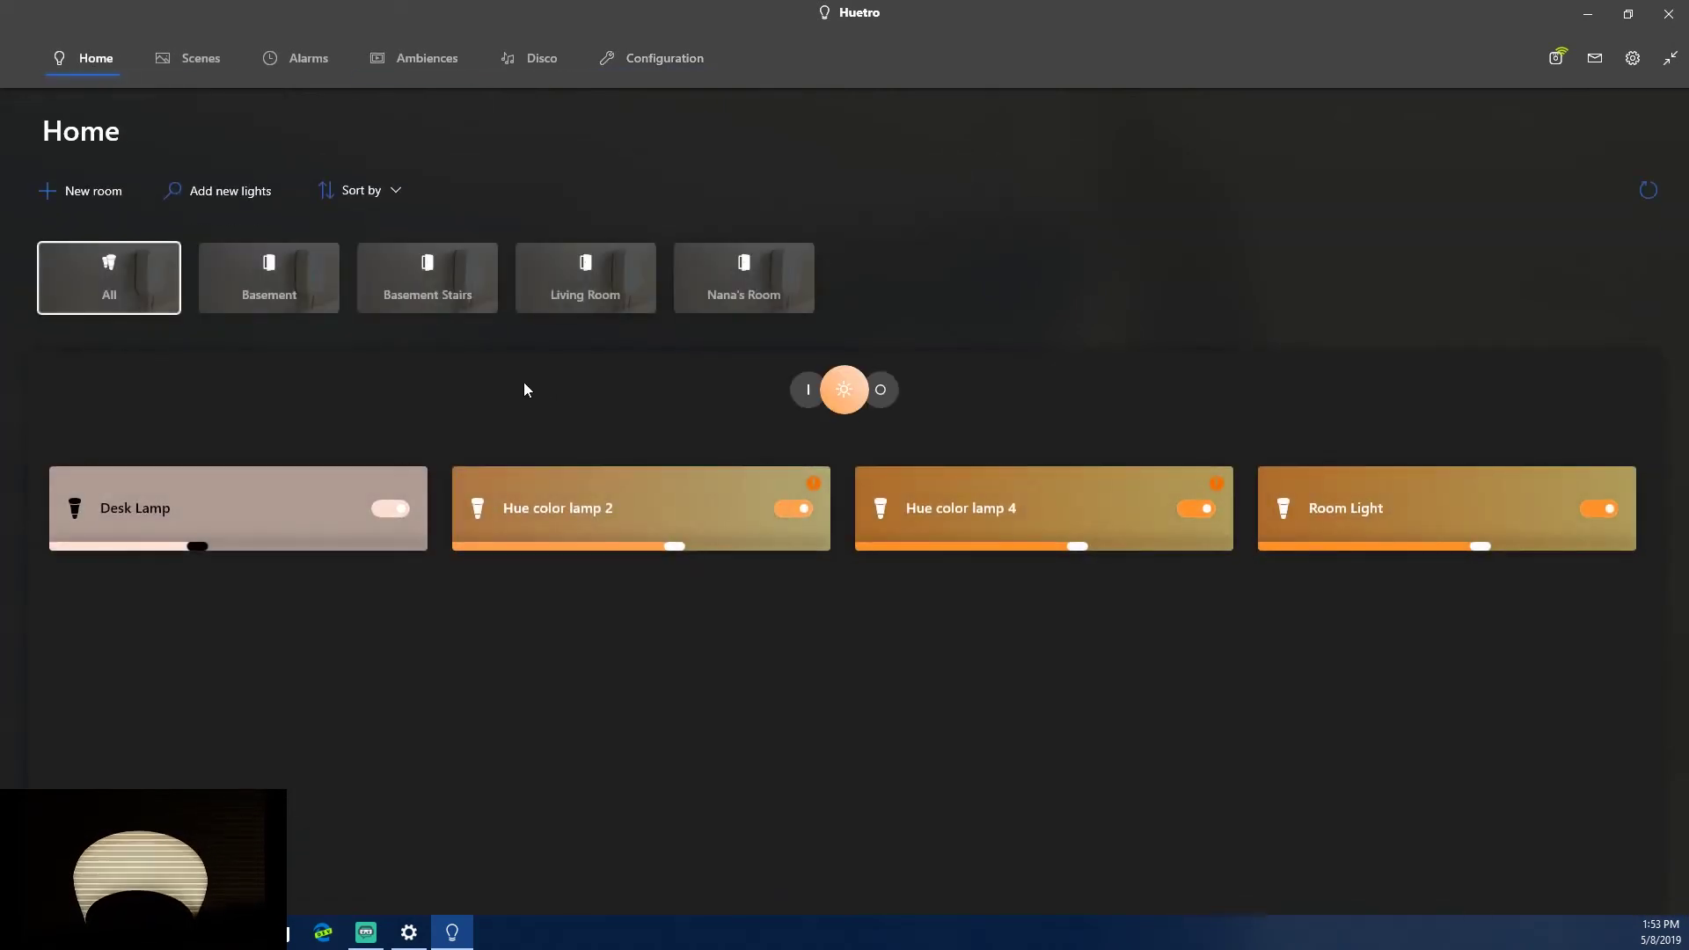
left_click(411, 508)
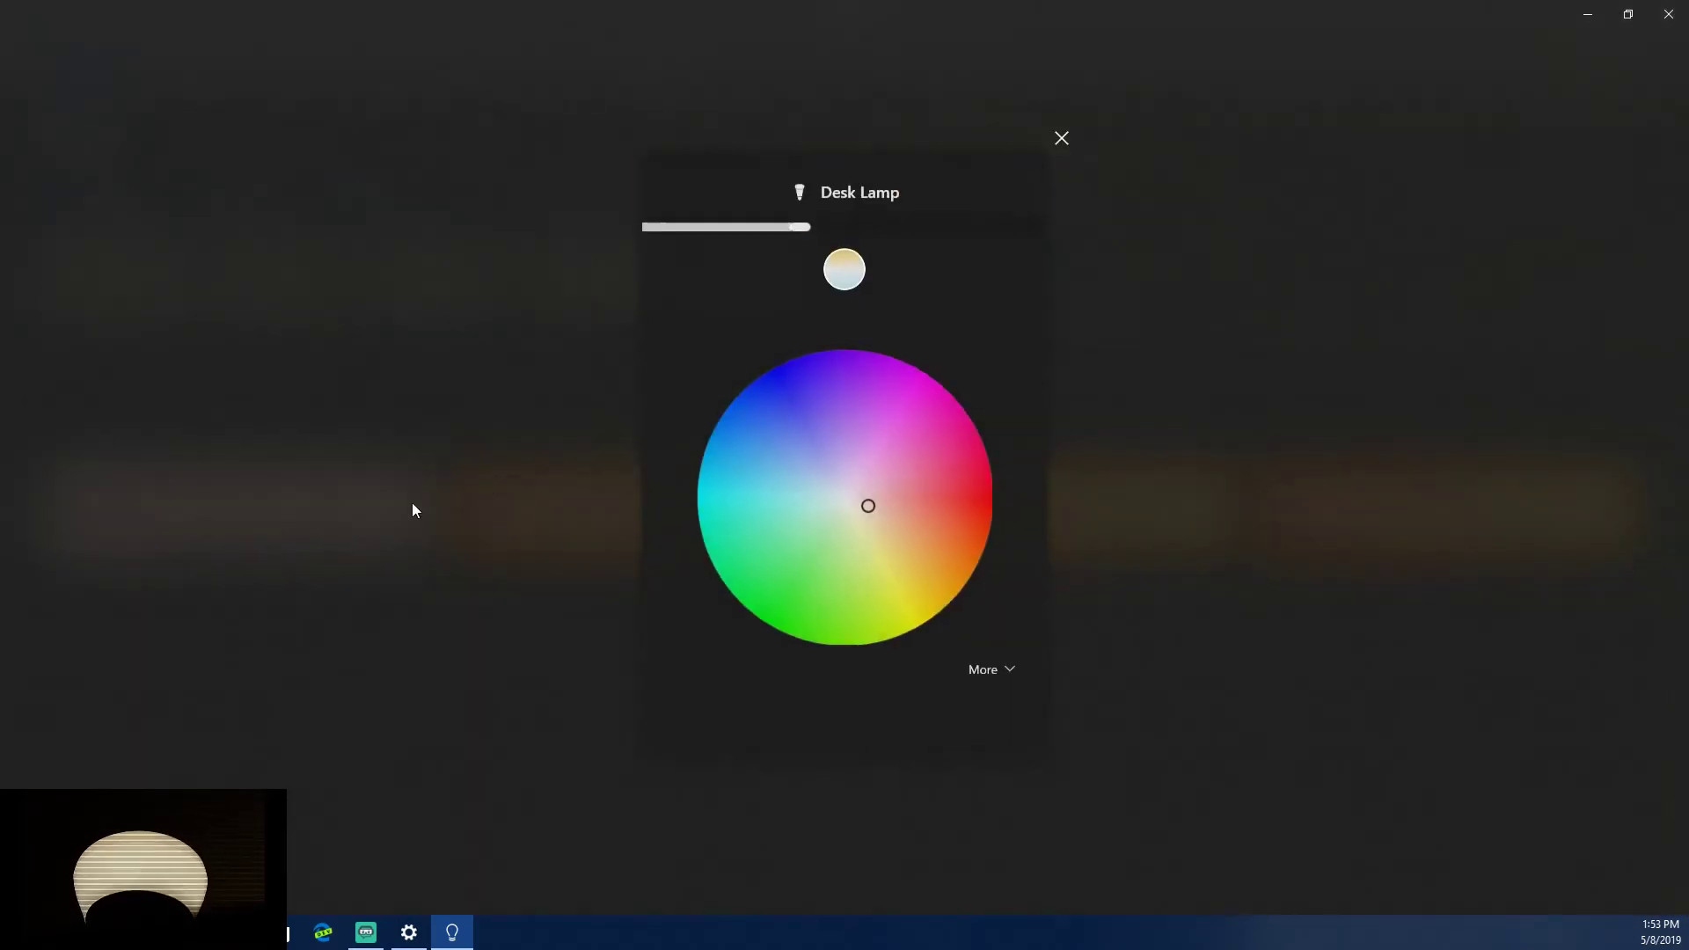
left_click(844, 267)
left_click(892, 446)
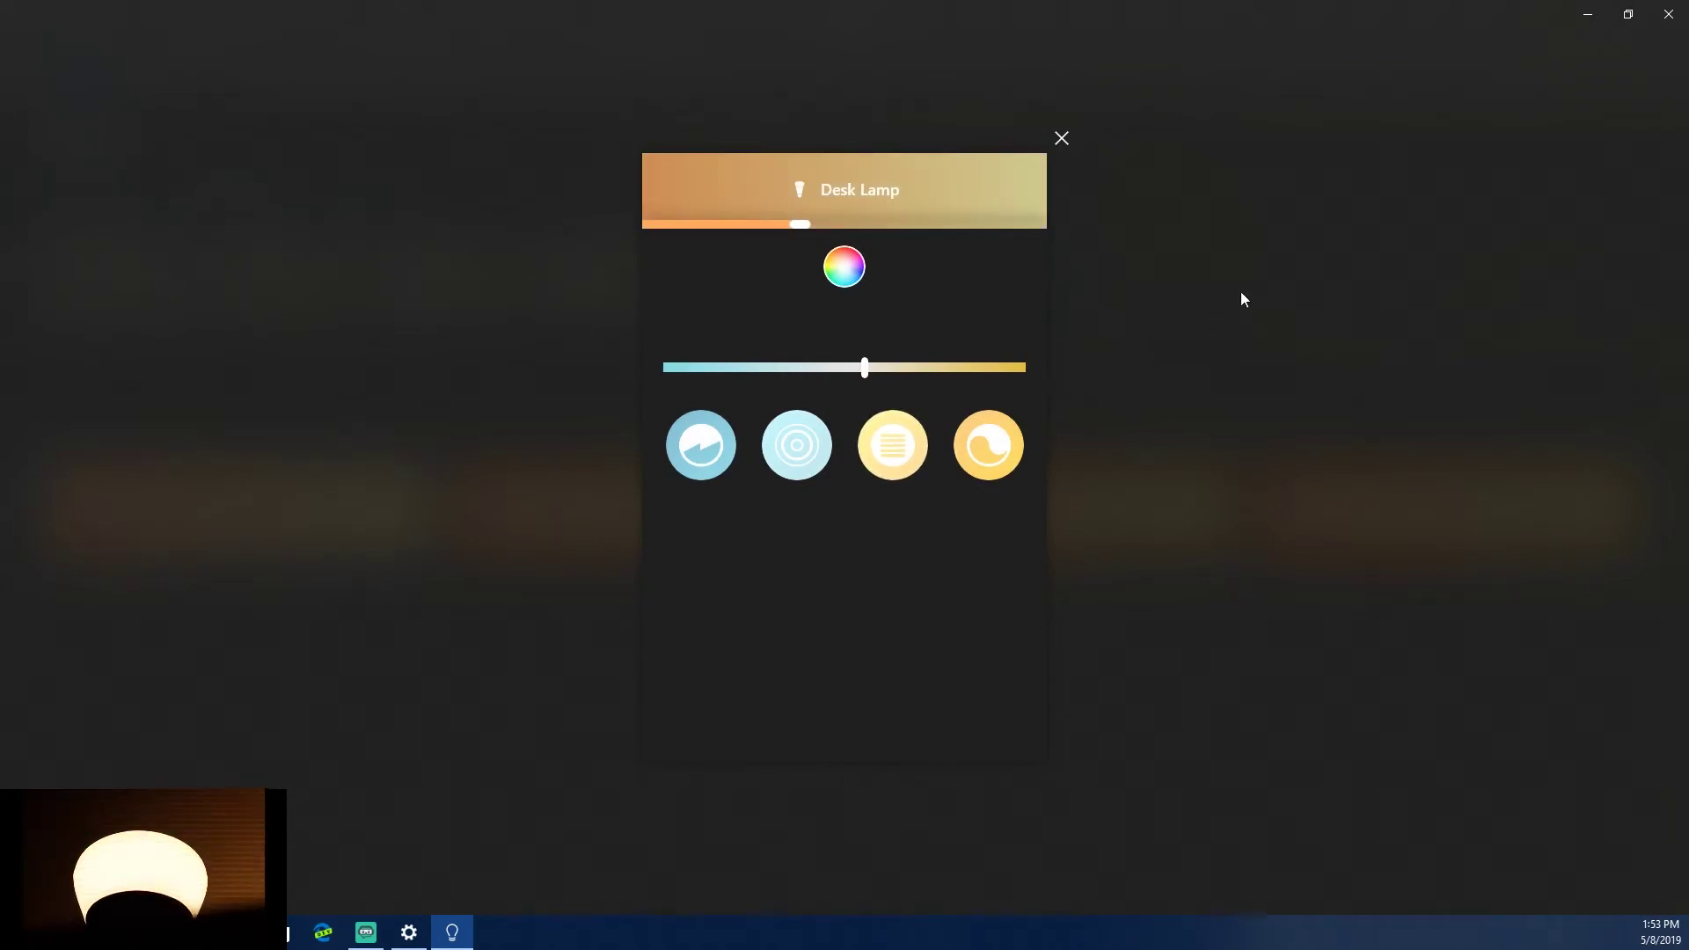
left_click(1062, 138)
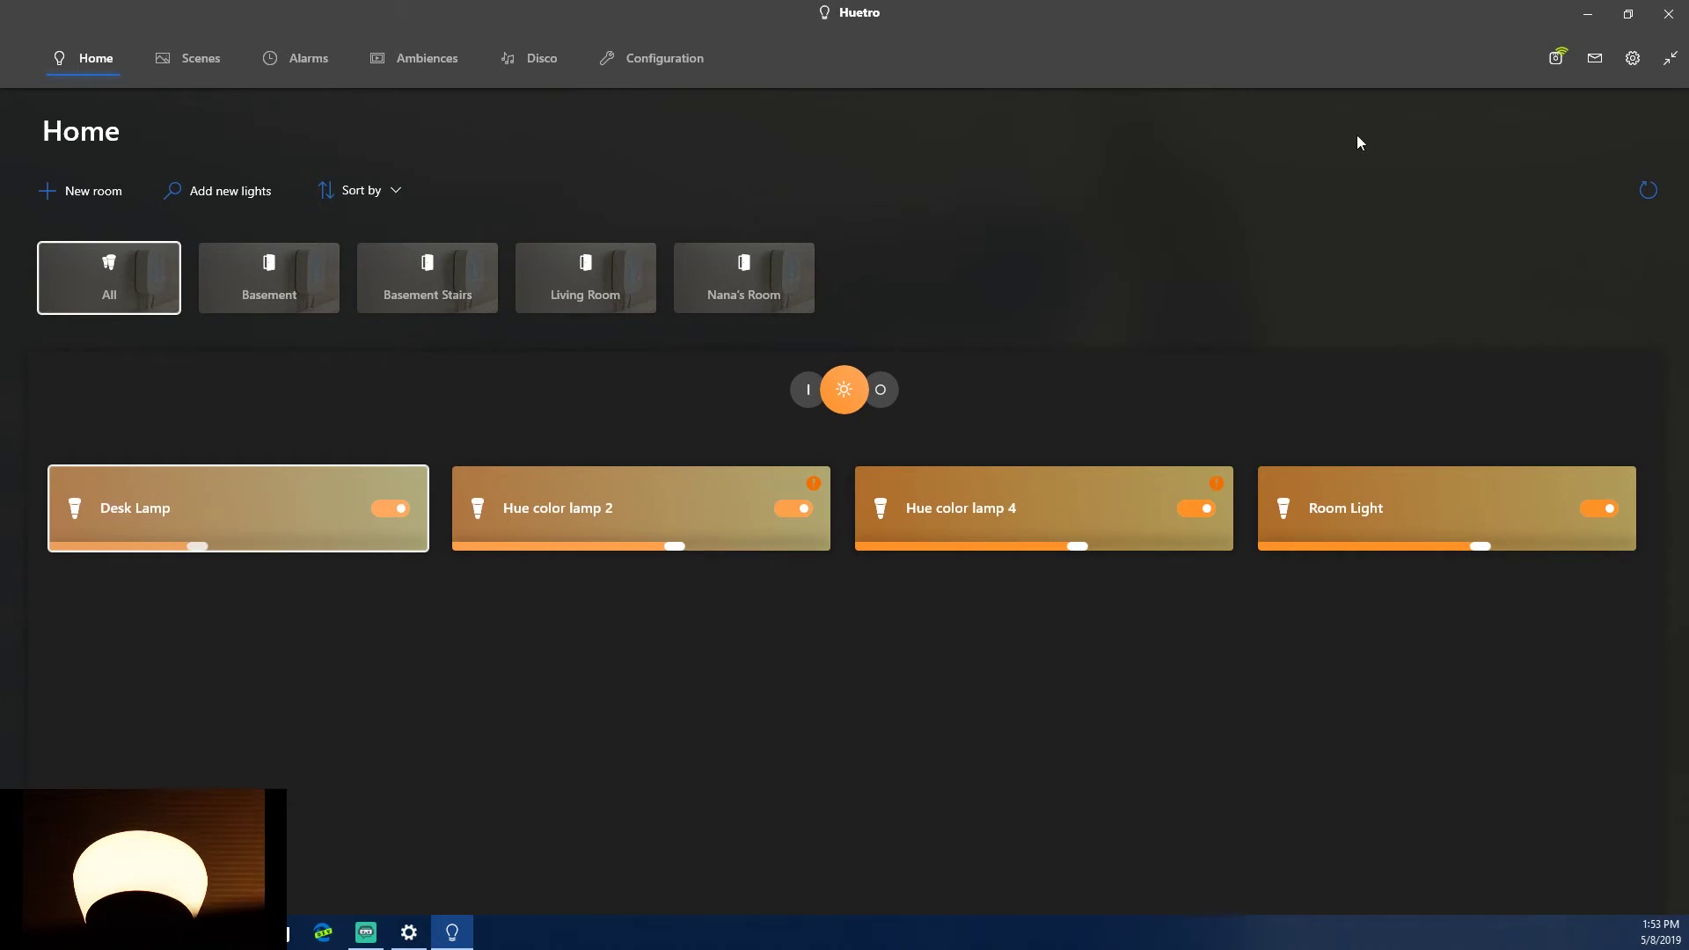
- Switch the app to its compact overlay view
left_click(1665, 70)
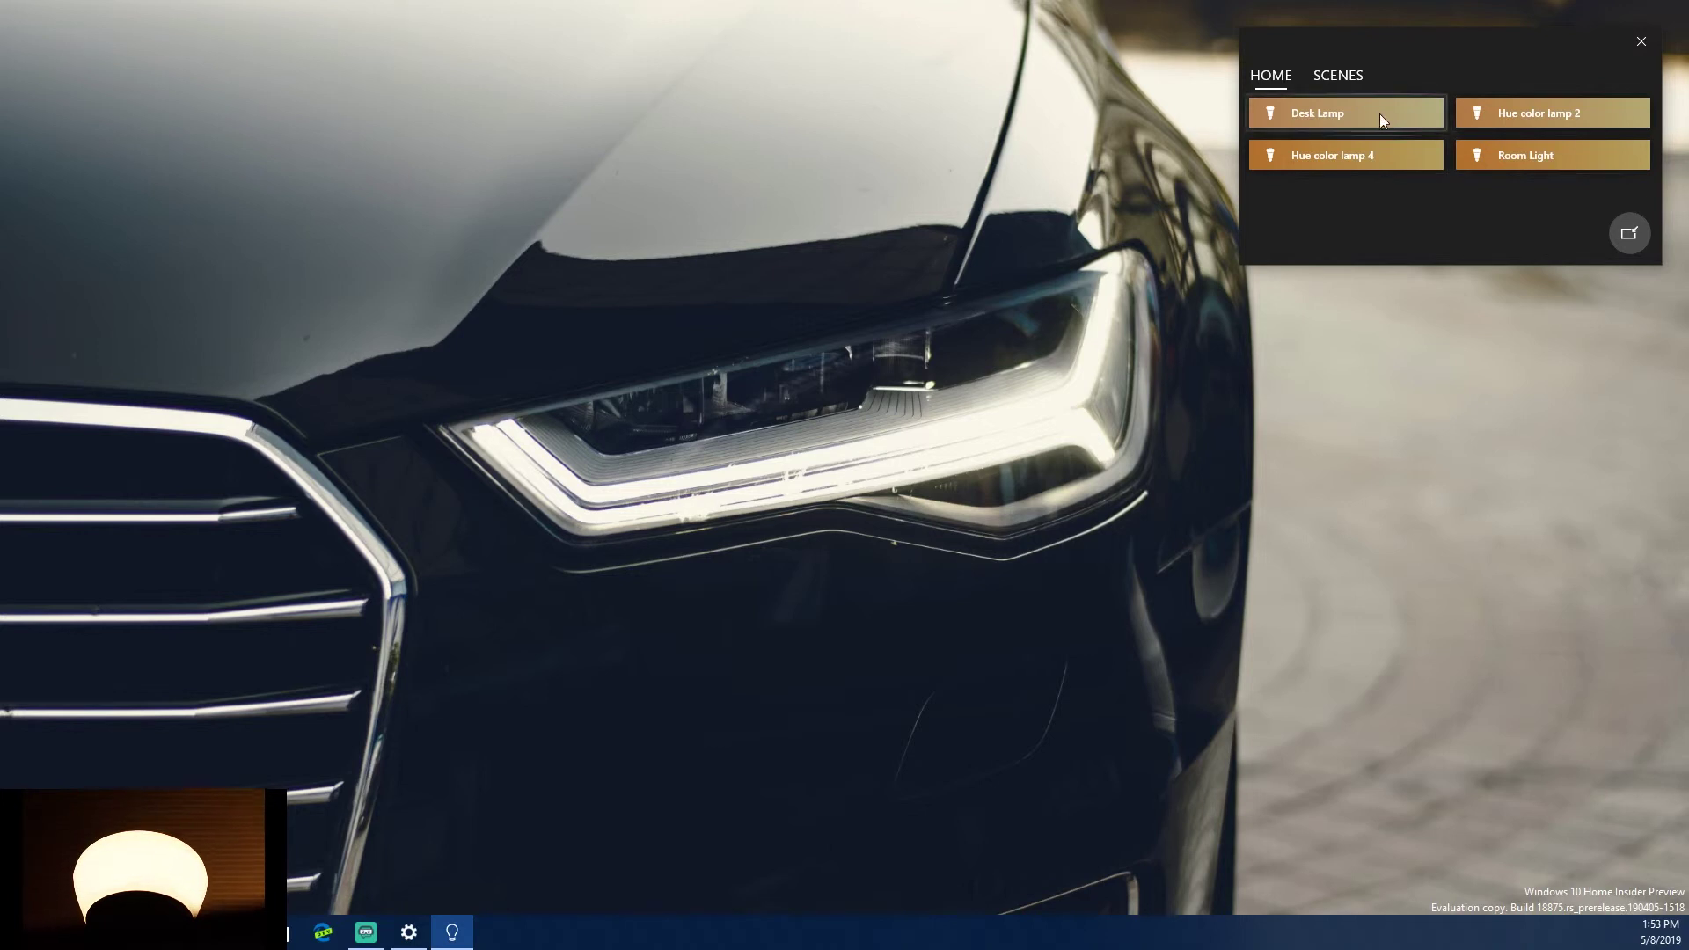
- Look through the Home lights and the available scenes in the compact overlay view
left_click(1335, 75)
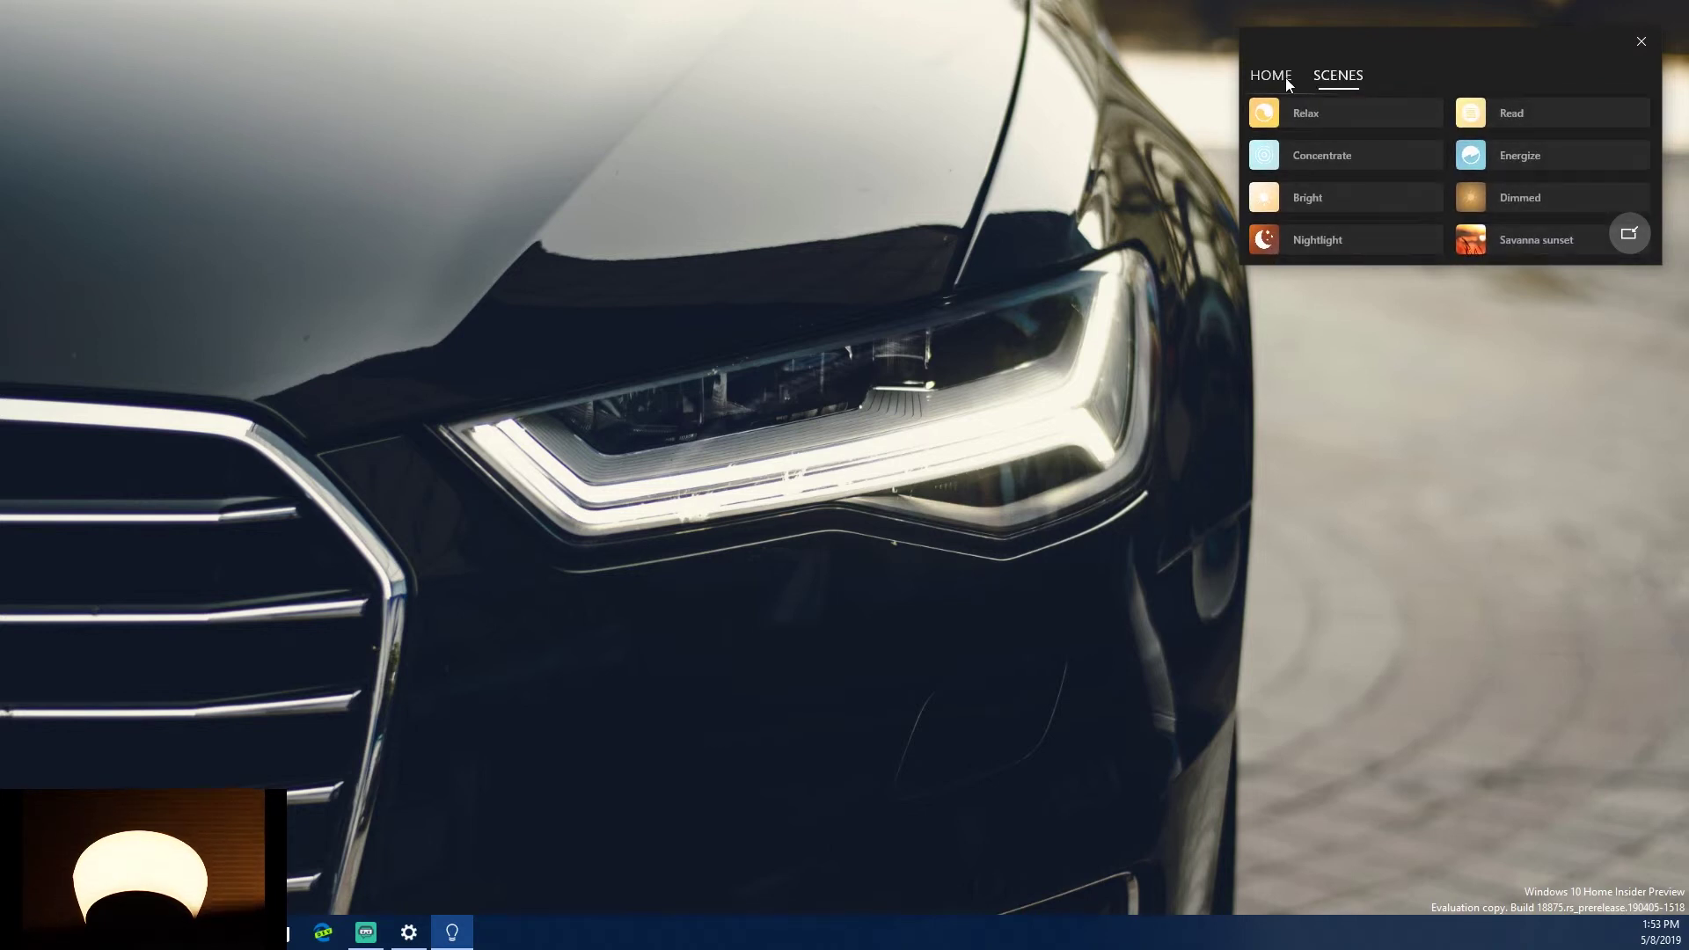
left_click(1285, 77)
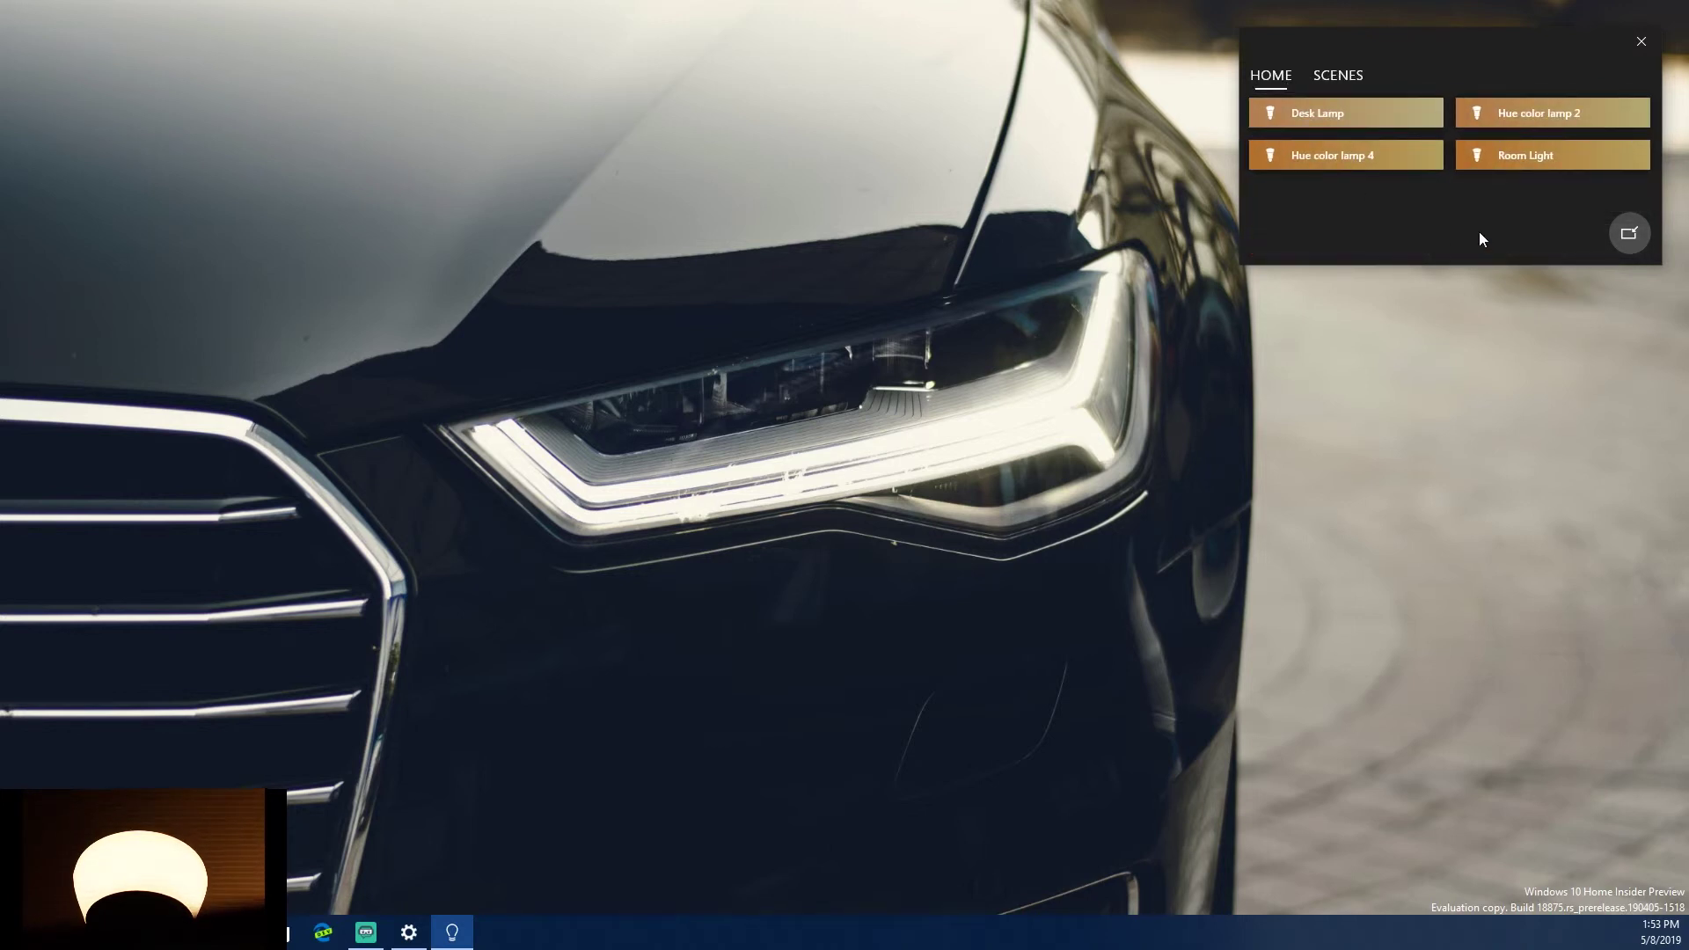
left_click(1359, 68)
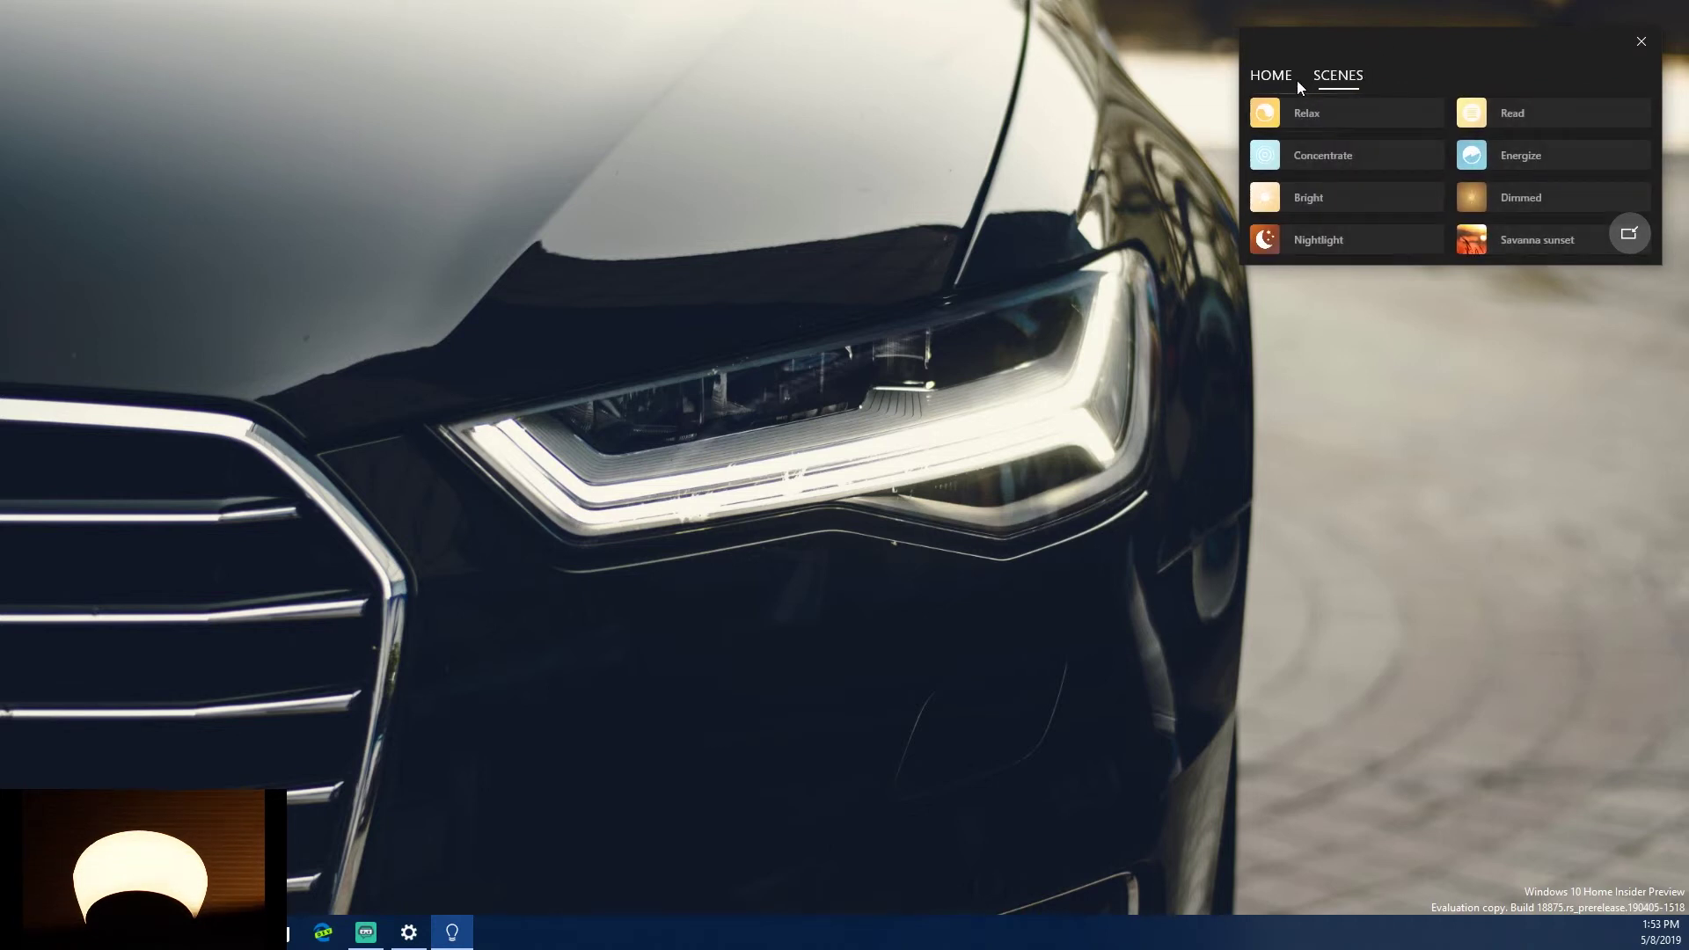
left_click(1290, 77)
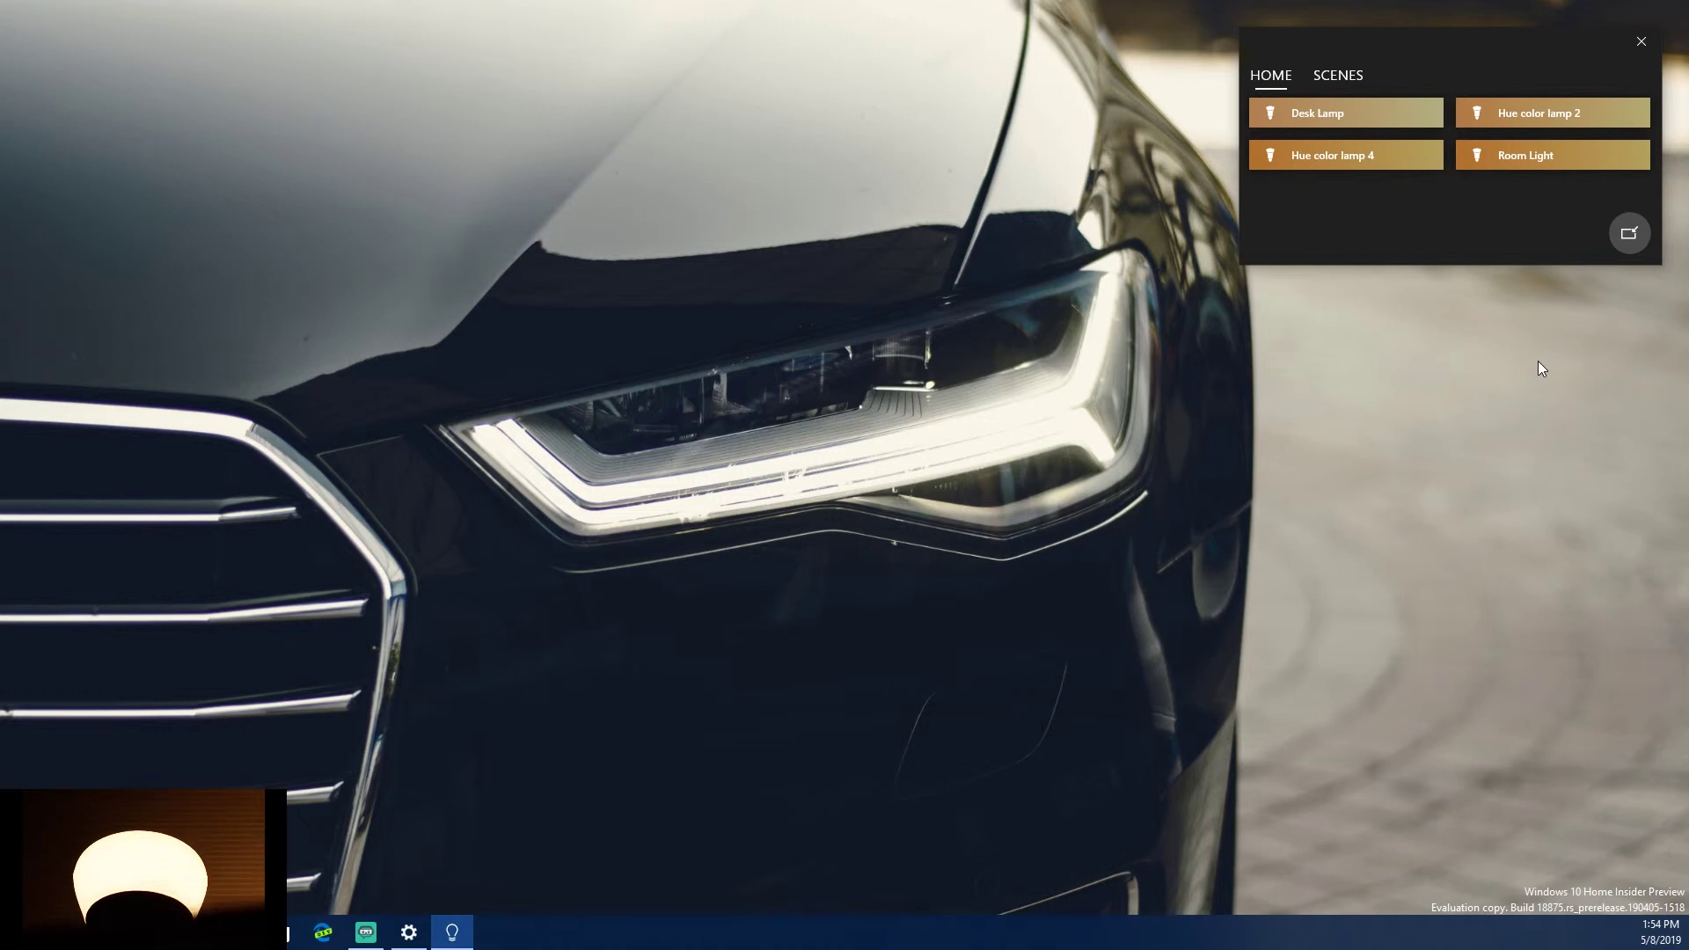
- Return the app to its full-size view and look at the About & Contact information
left_click(1630, 234)
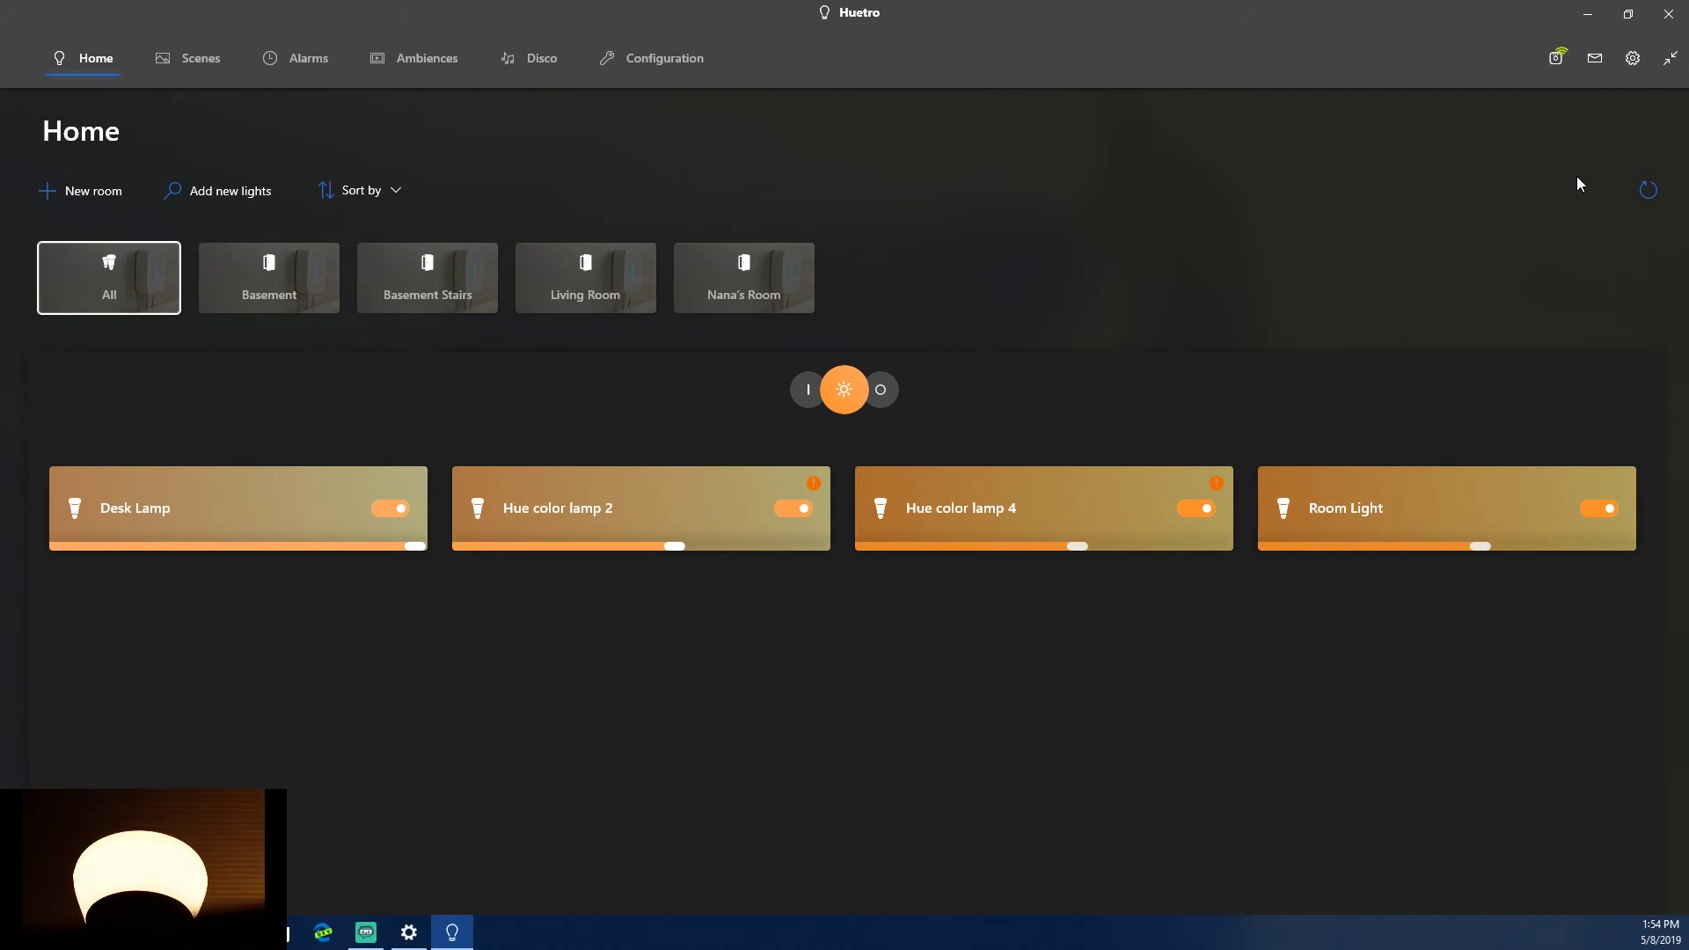
left_click(1595, 62)
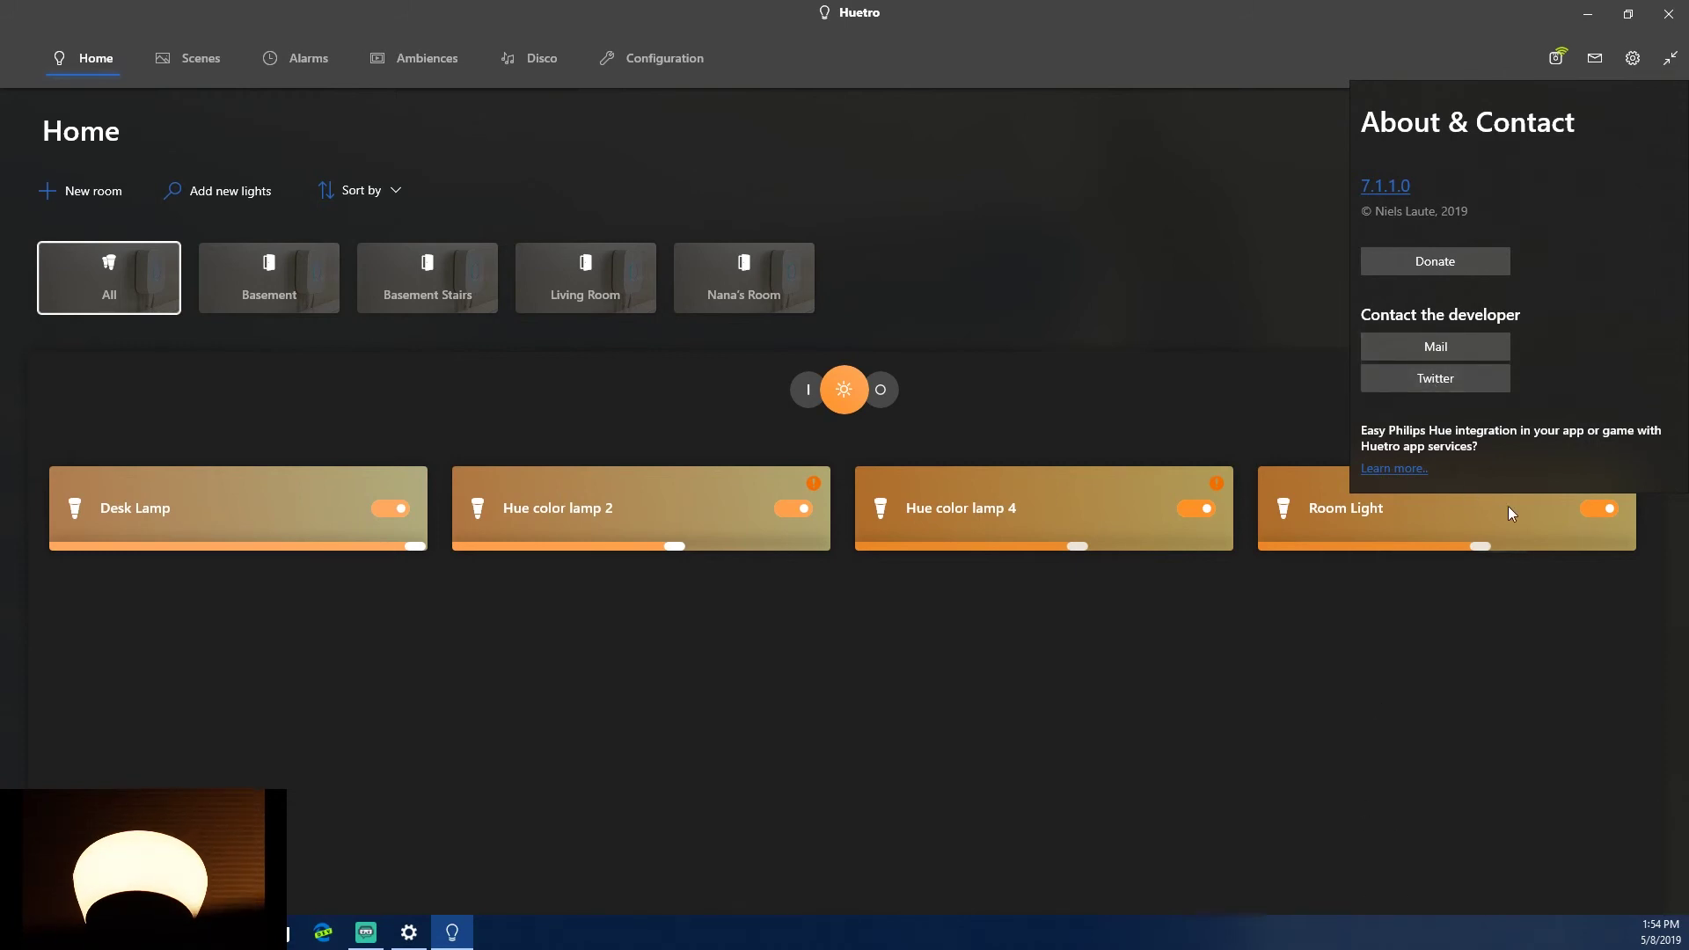
left_click(1485, 612)
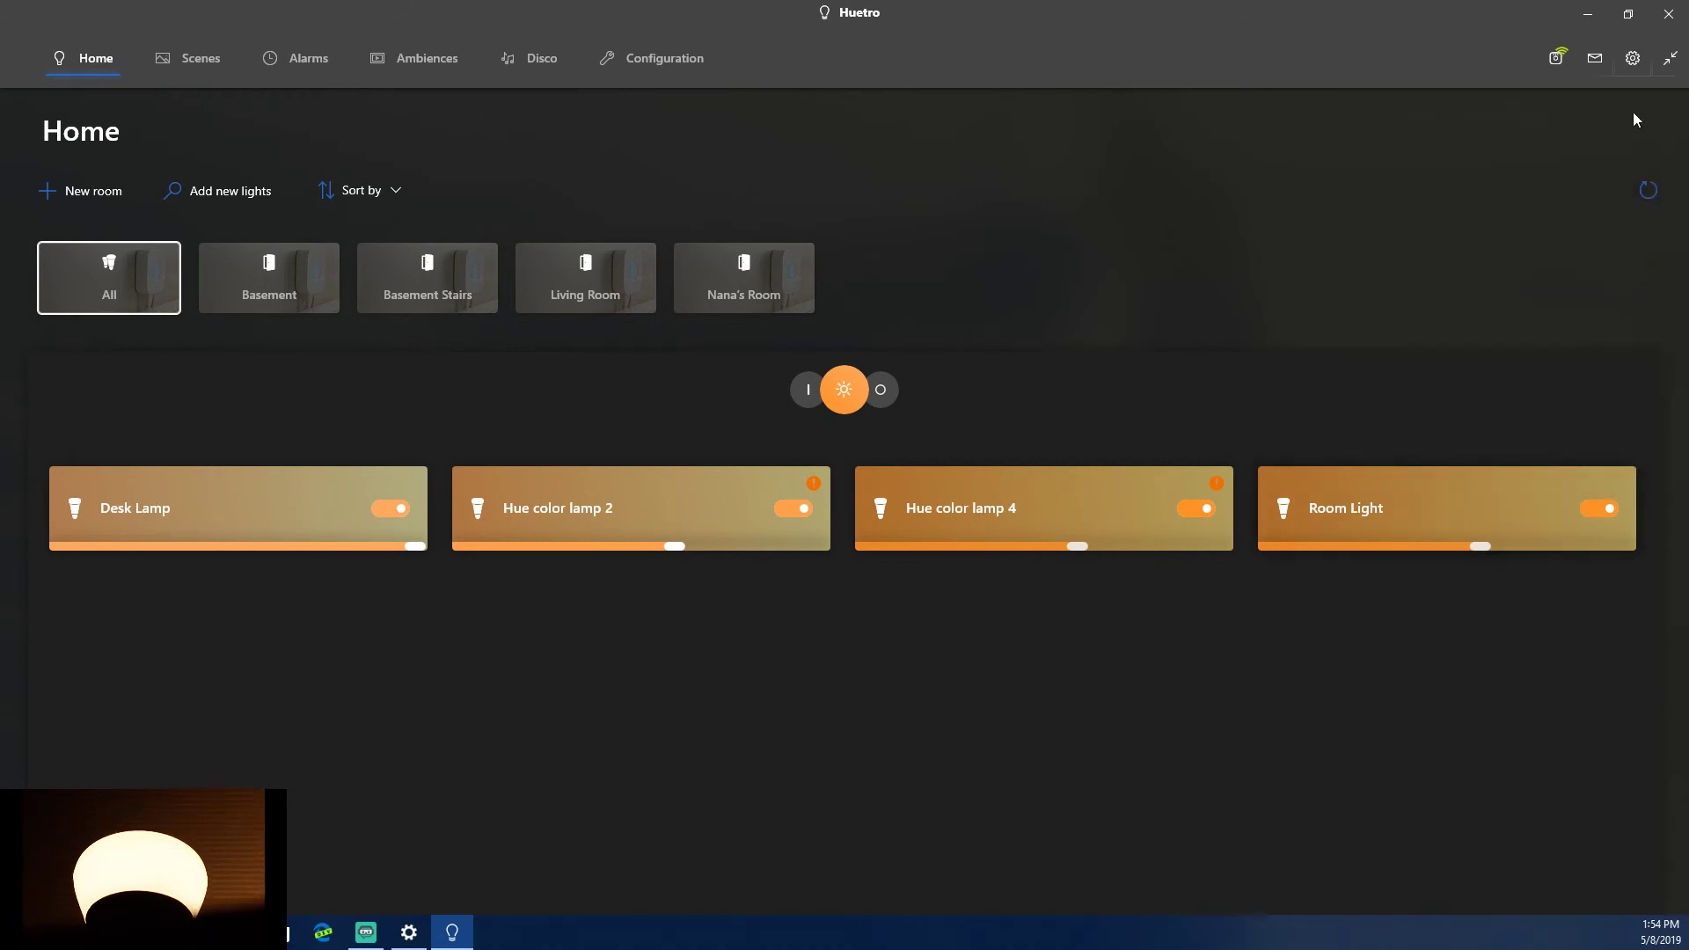
- Set the app theme to Light, accept the restart, and view the Scenes and Home pages in that theme
left_click(1630, 61)
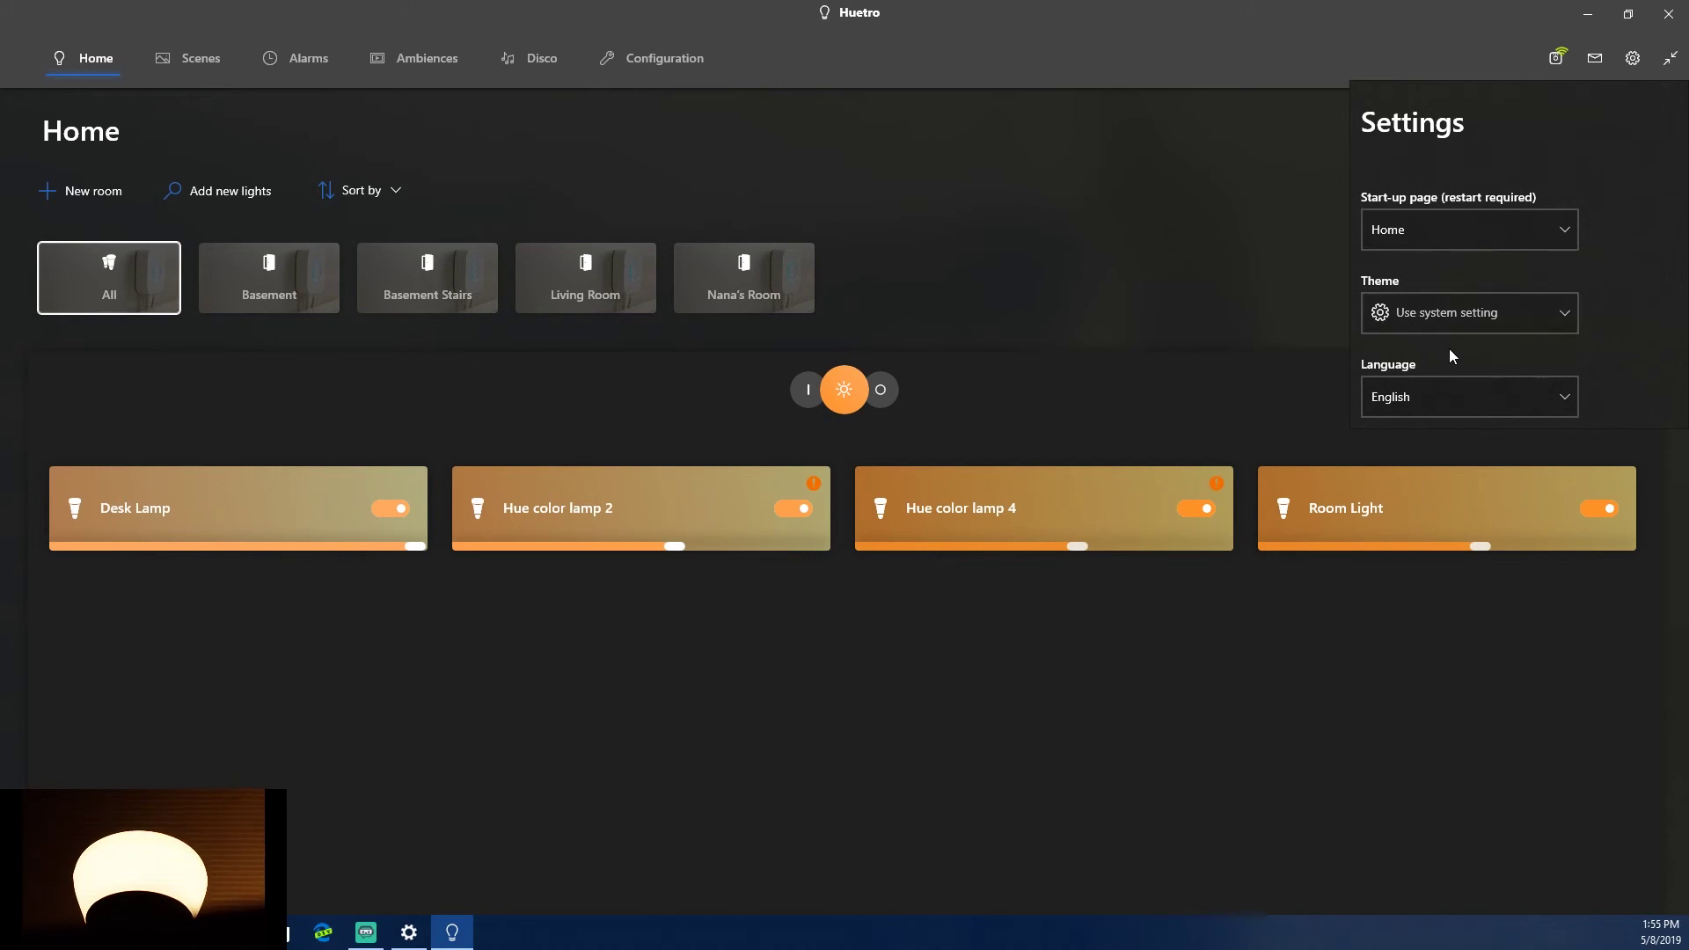
left_click(1523, 320)
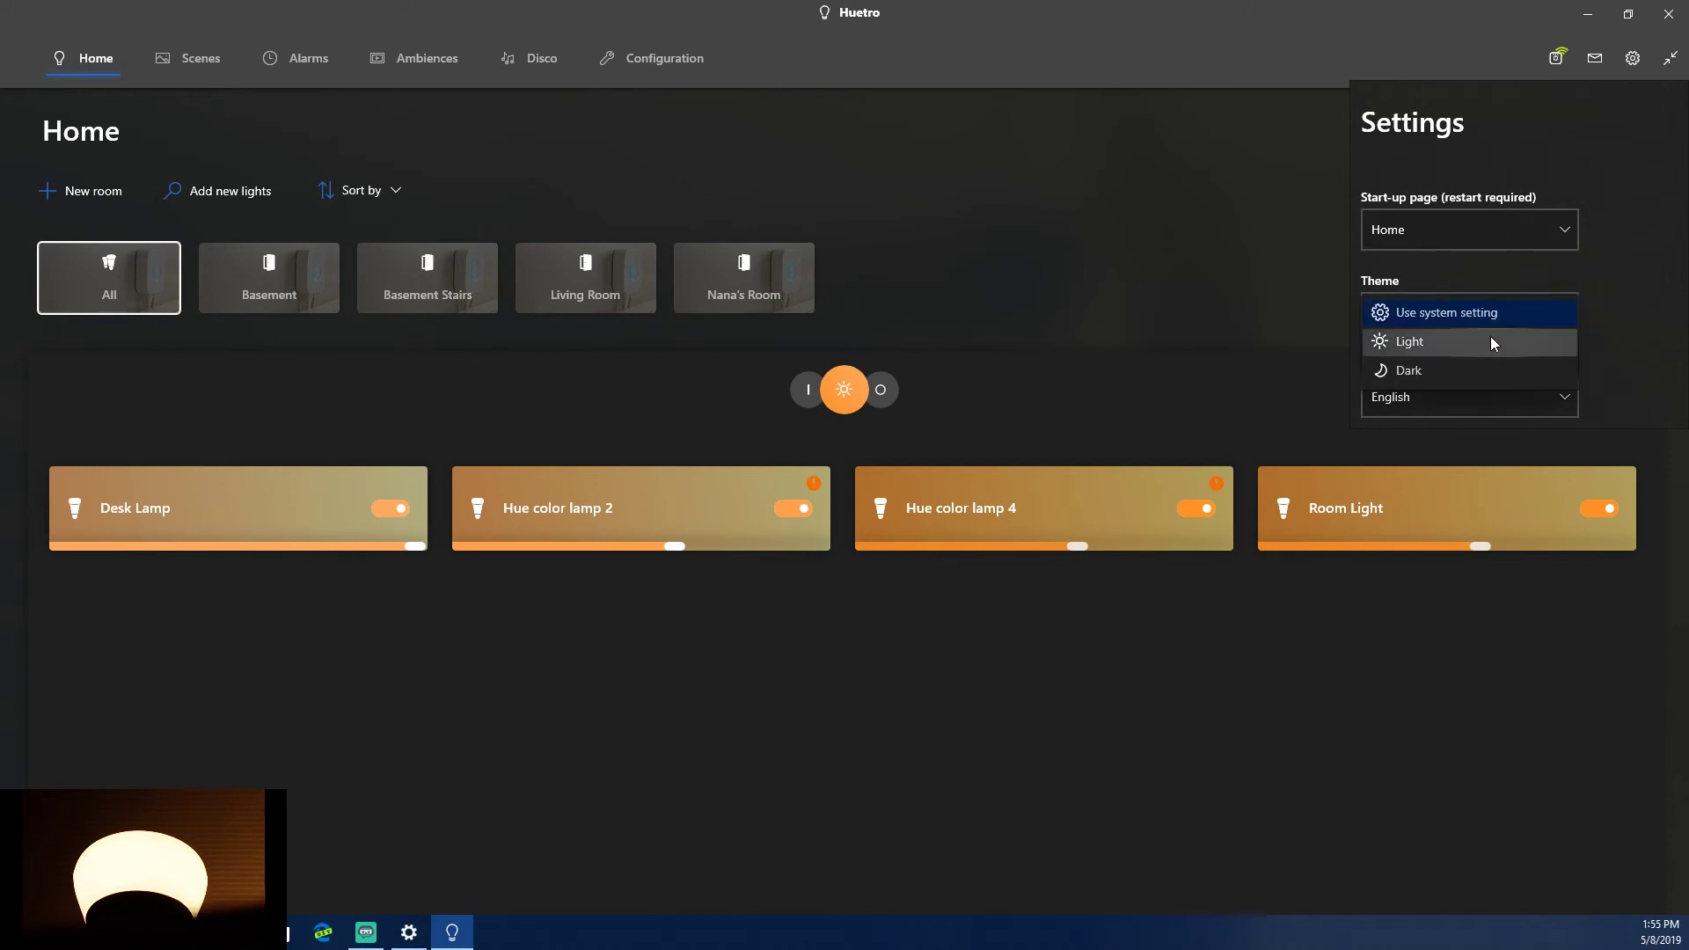
left_click(1487, 339)
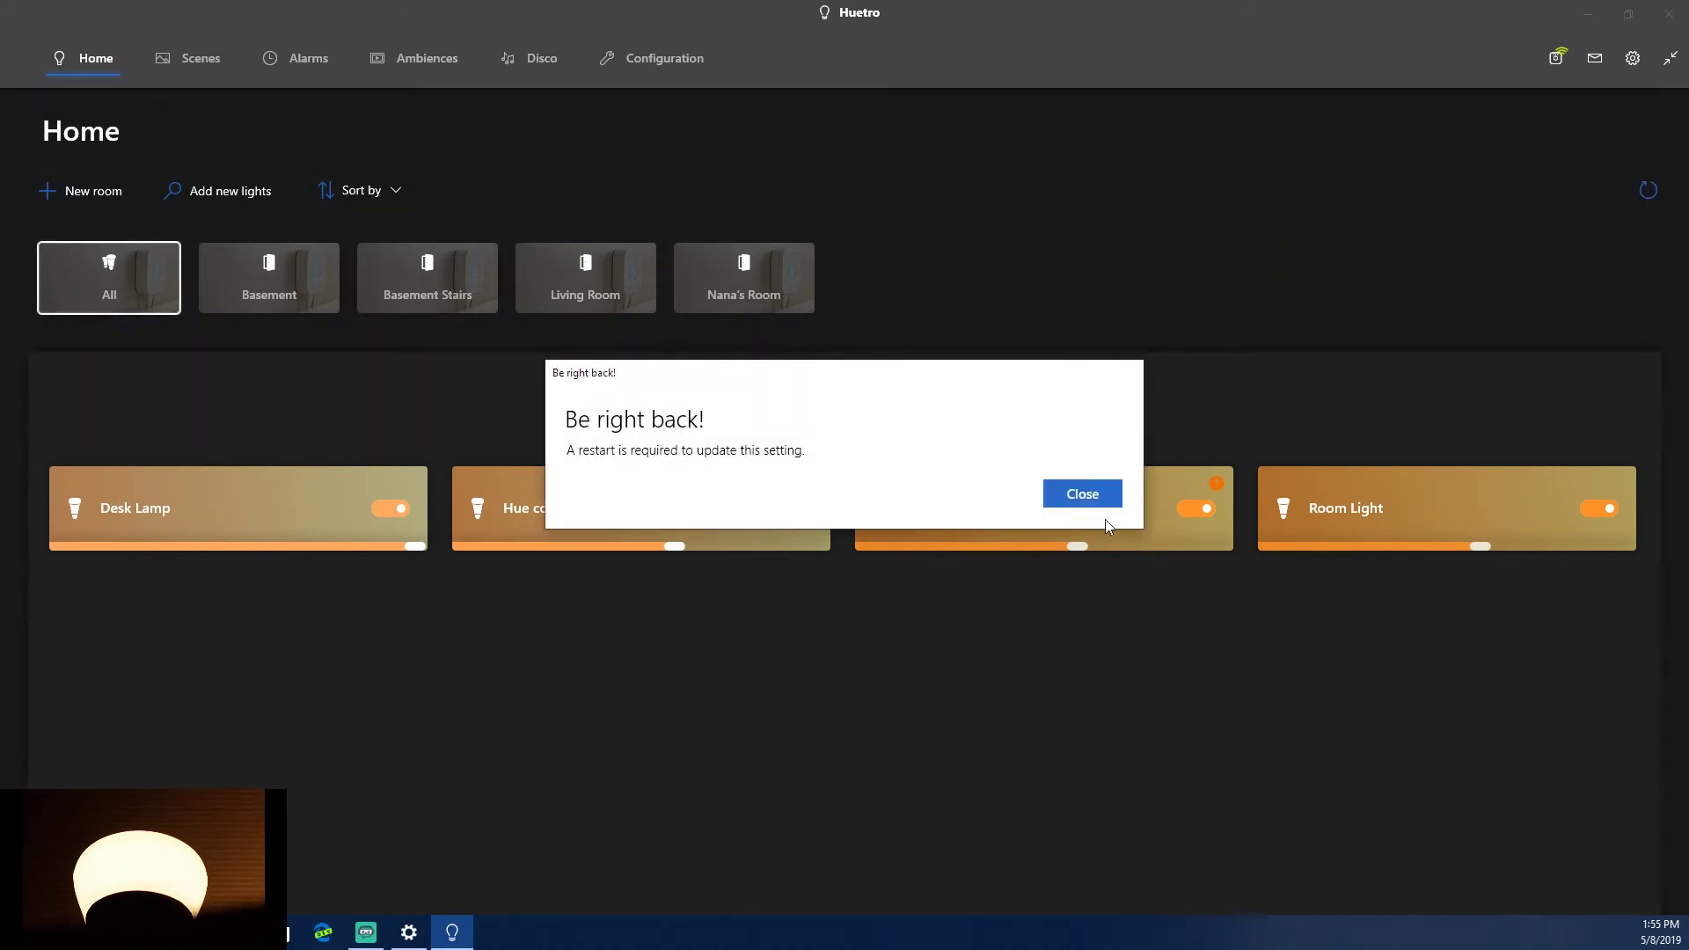
left_click(1098, 496)
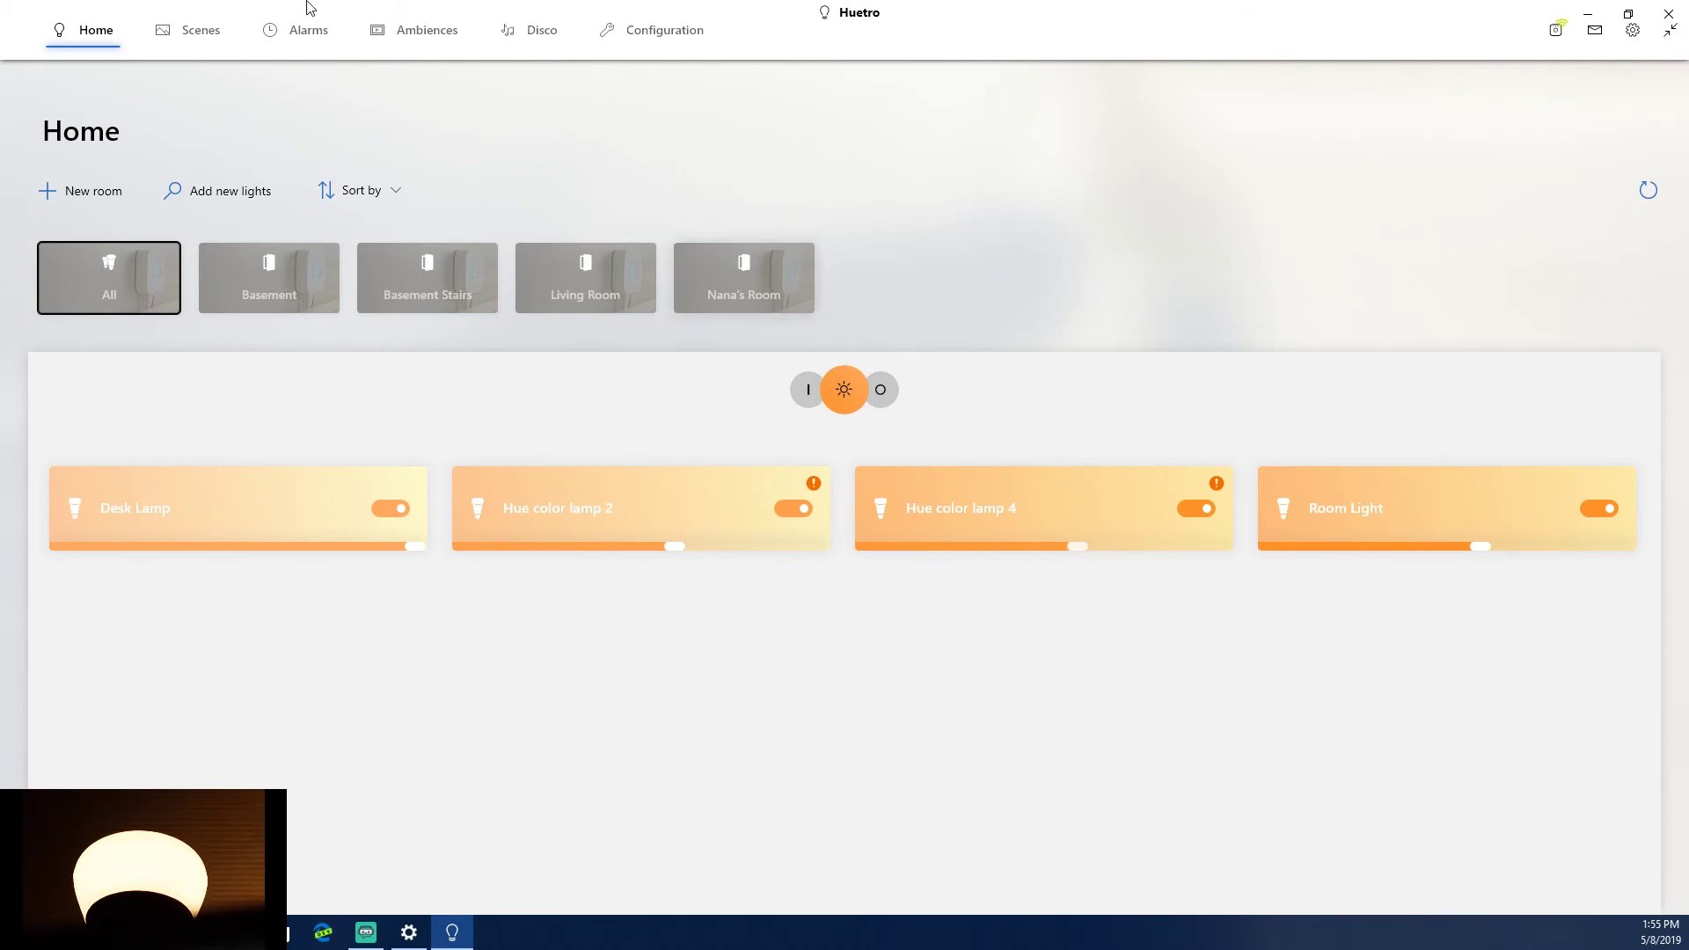
left_click(196, 36)
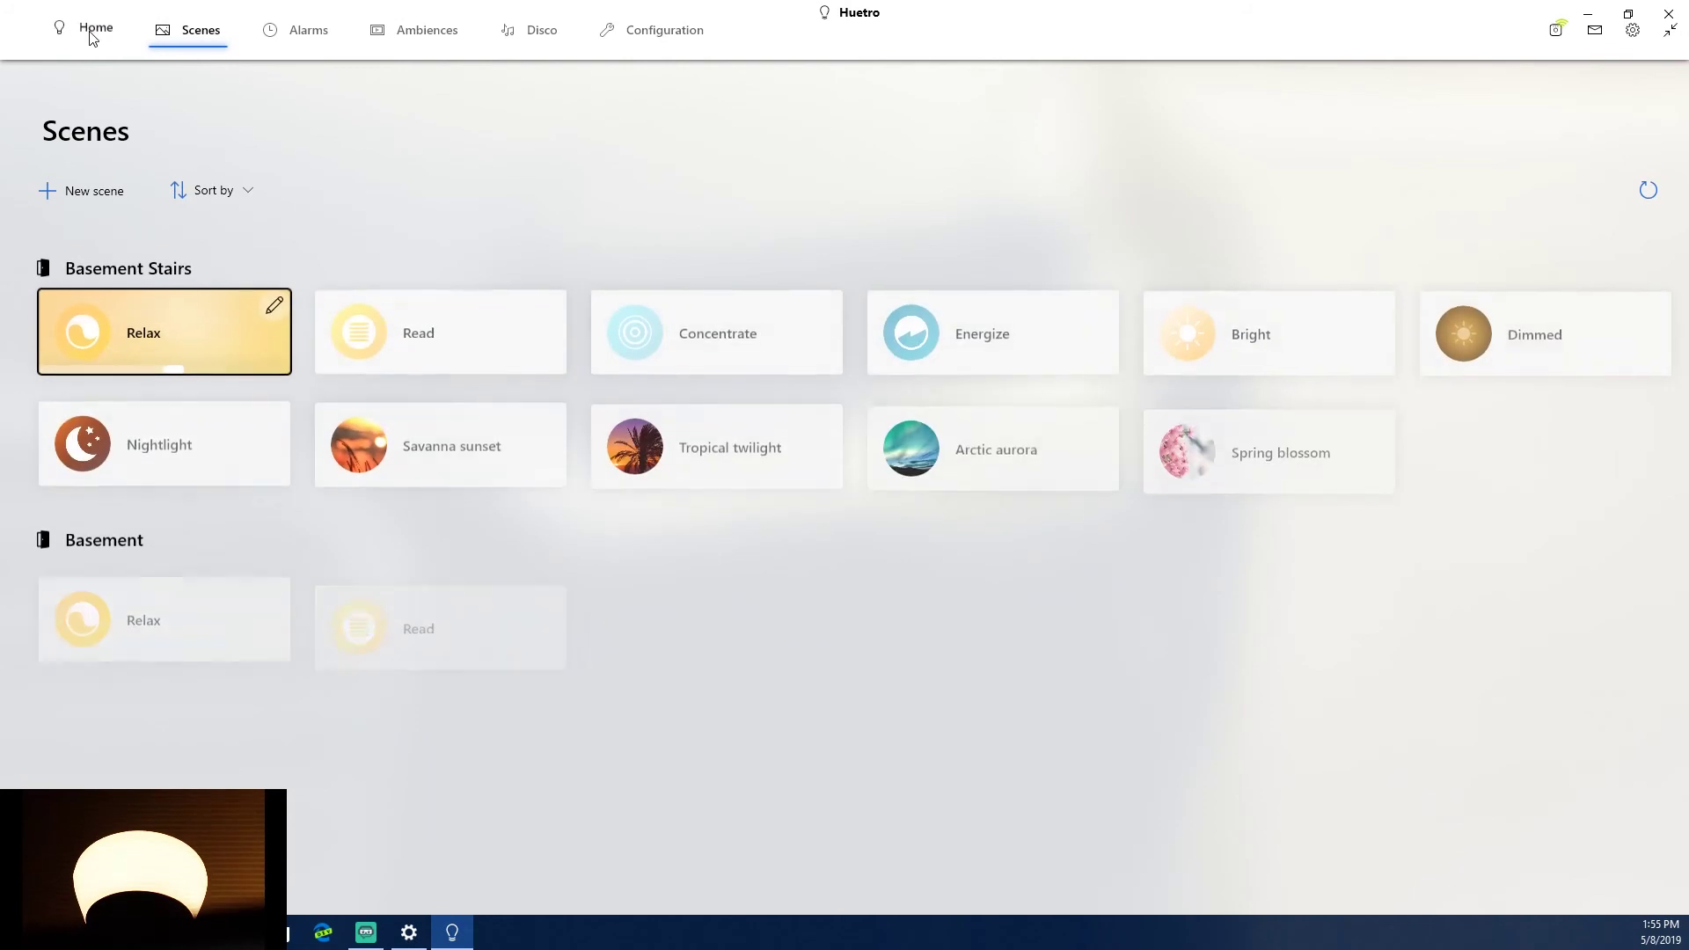
left_click(91, 35)
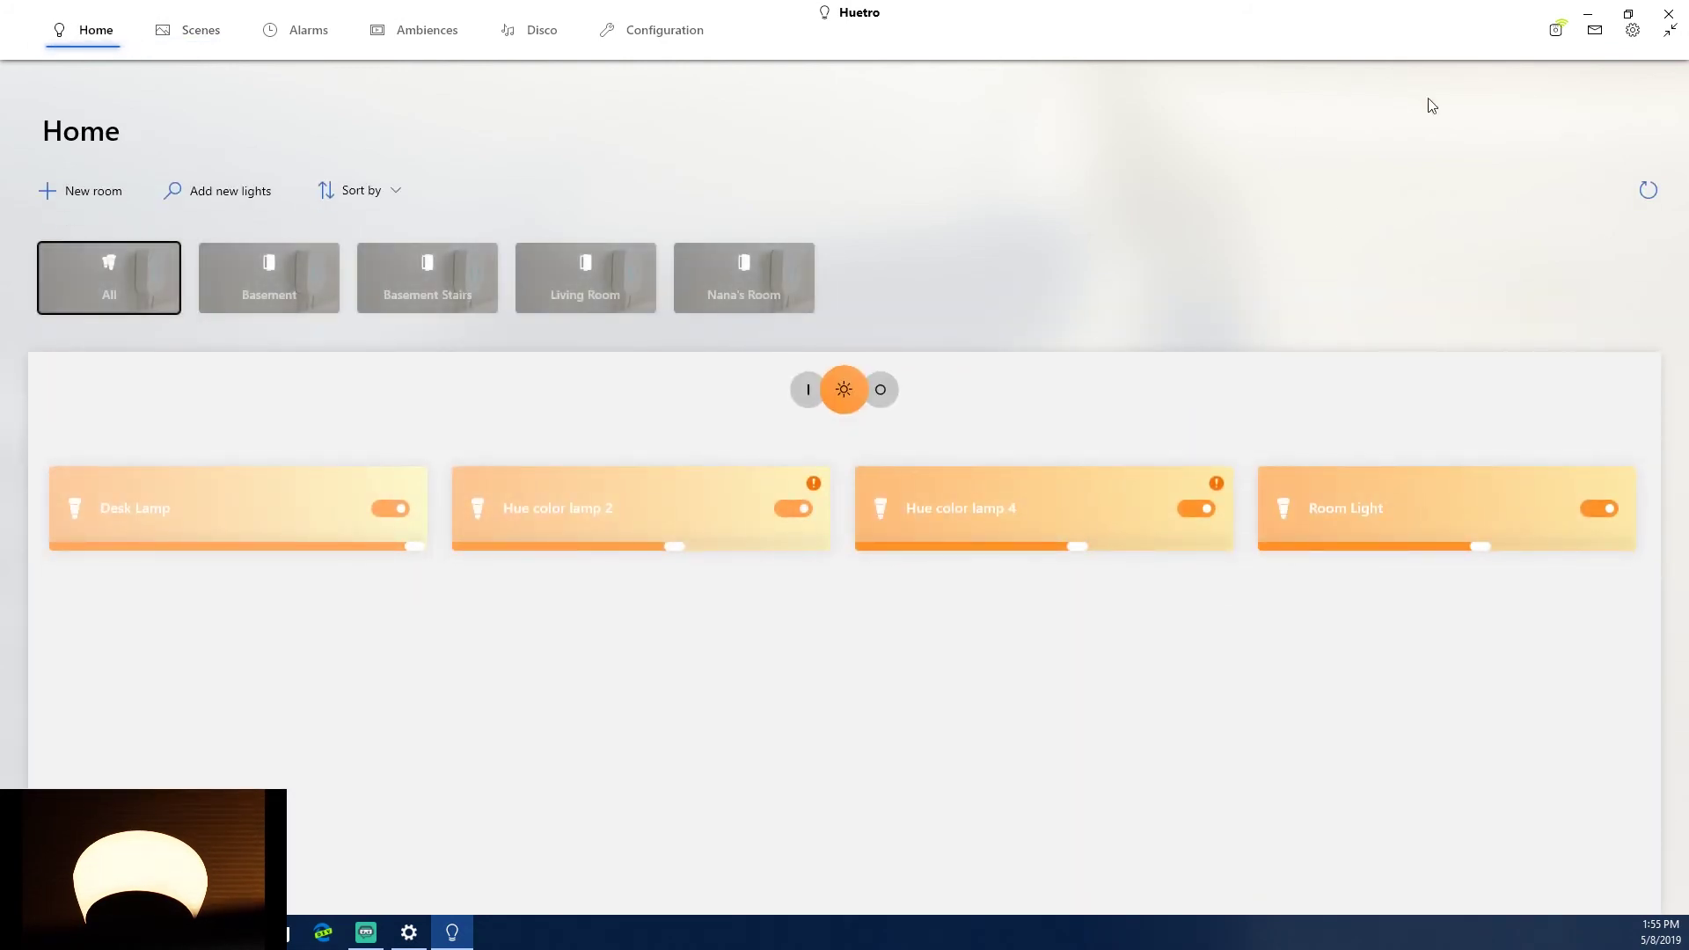
- Set the app theme to Dark and accept the required restart
left_click(1632, 30)
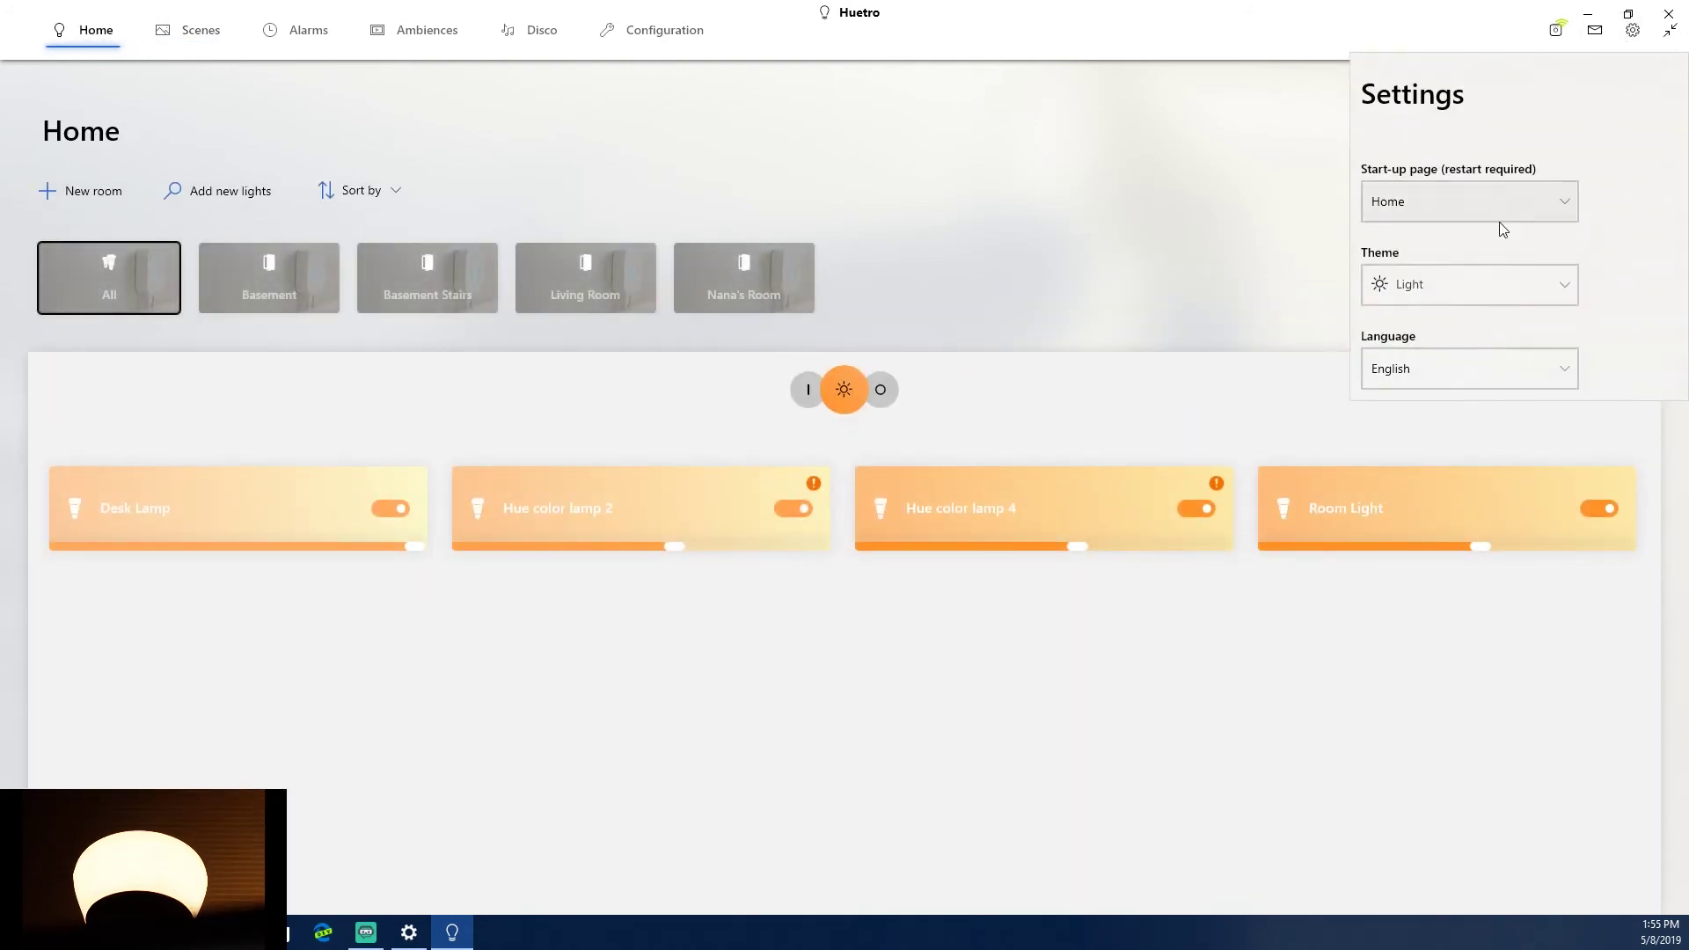
left_click(1493, 297)
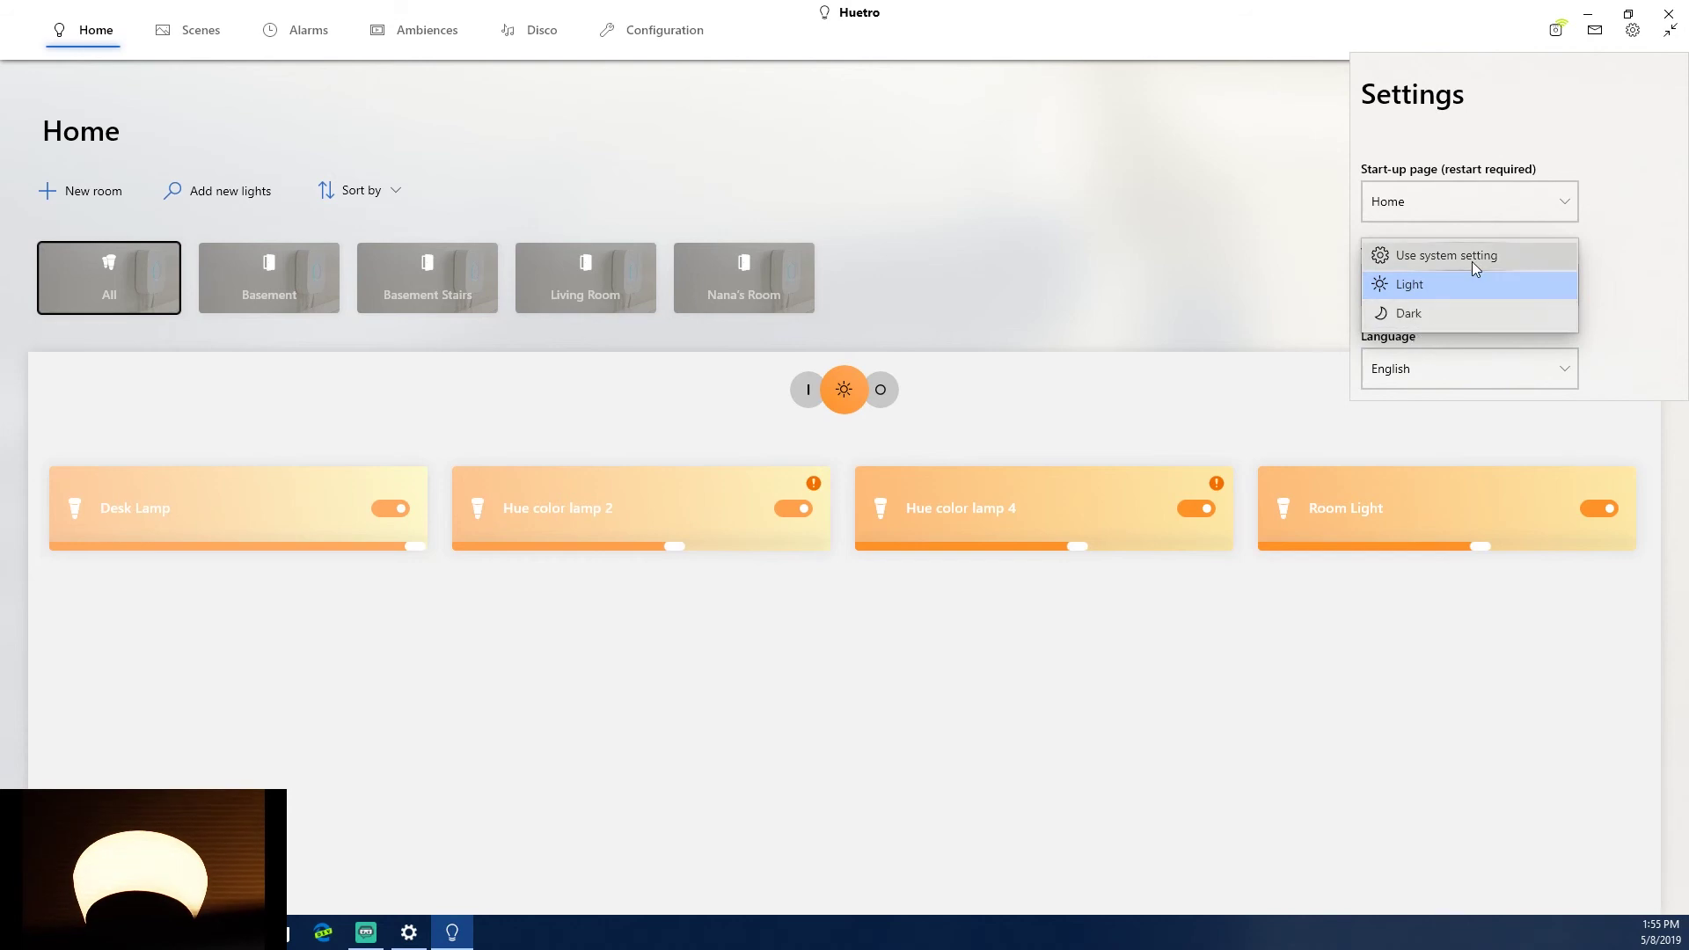
left_click(1454, 313)
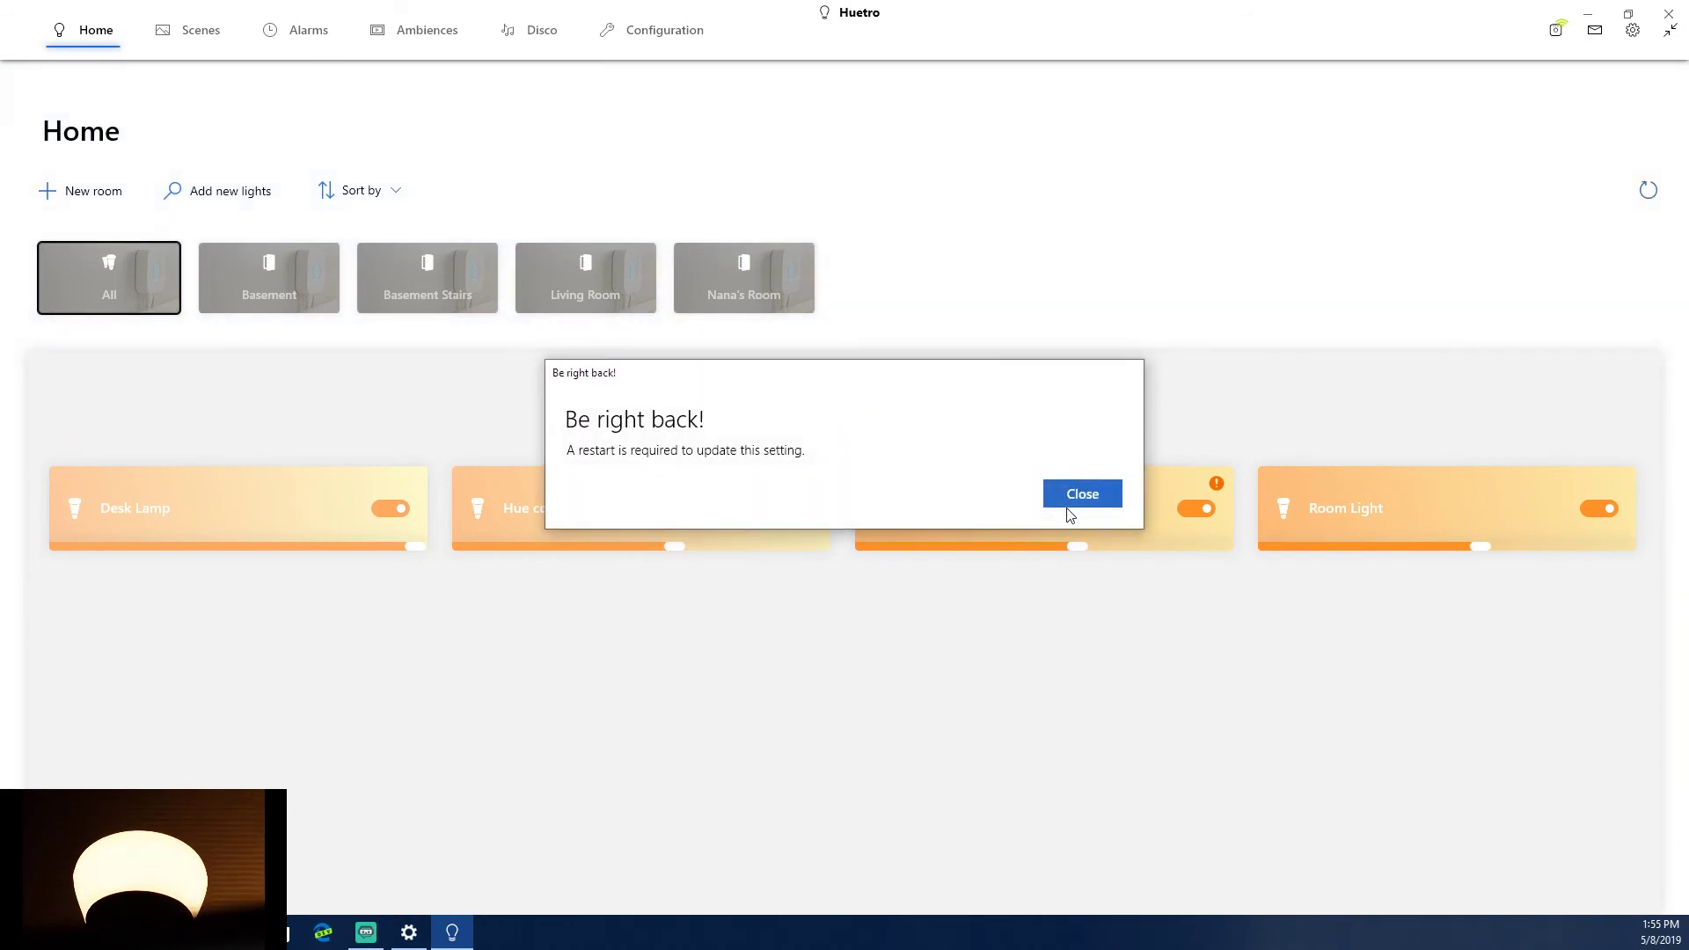
left_click(1069, 505)
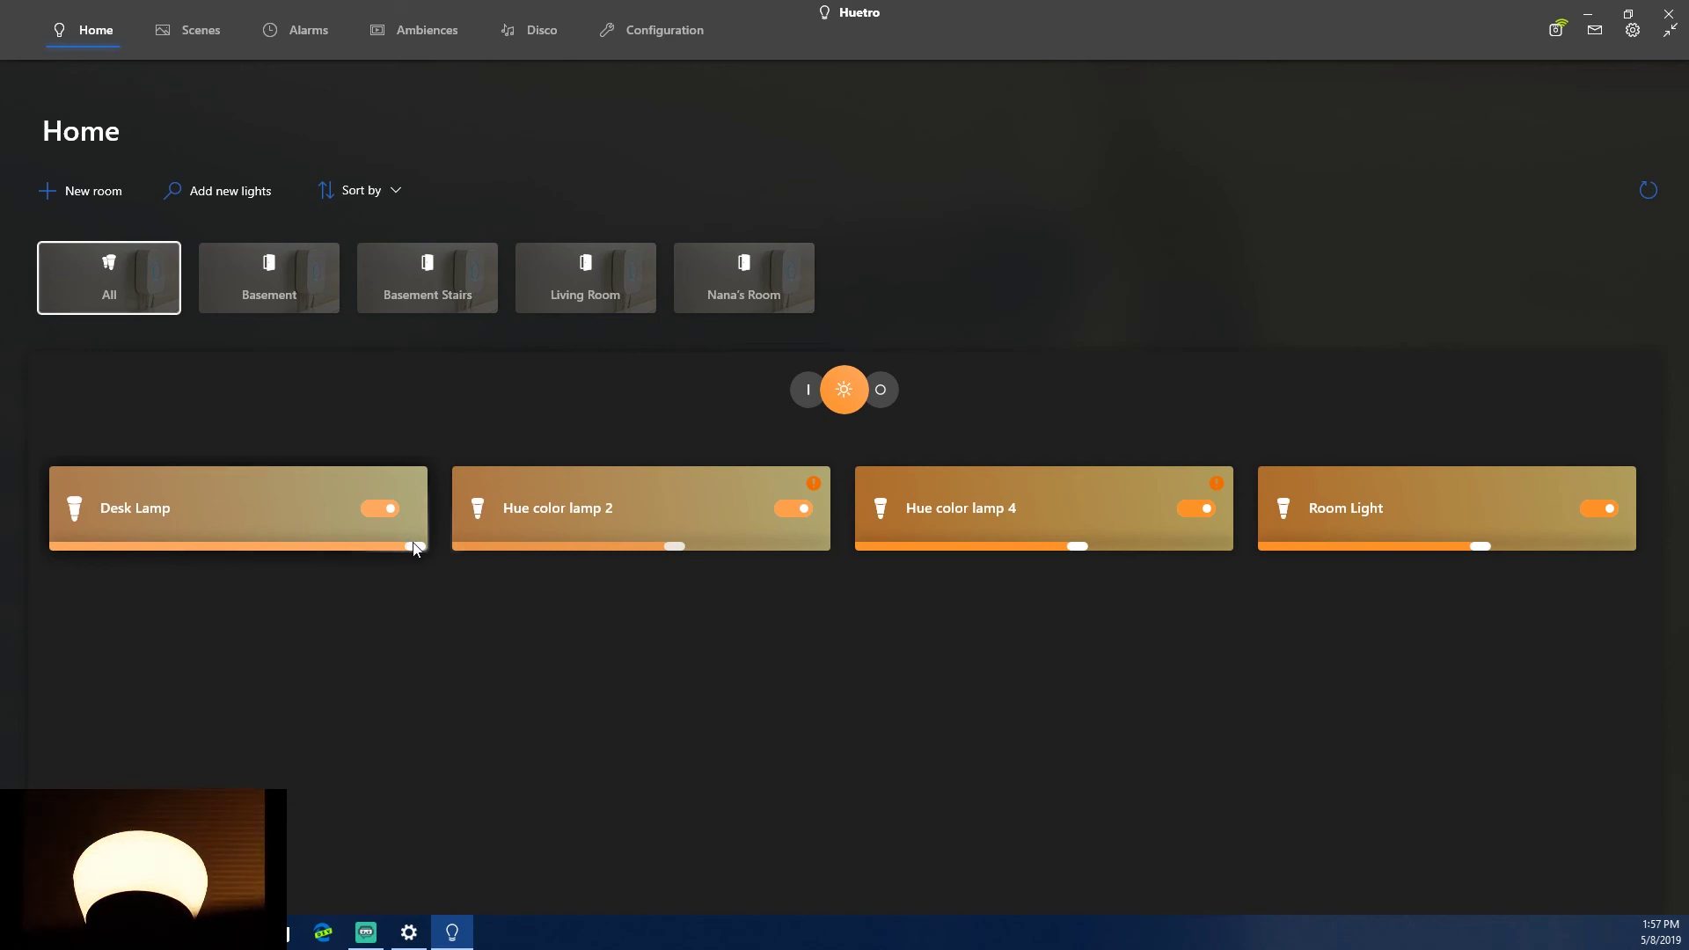
- Lower the Desk Lamp's brightness to about a third, raise it again, and refresh the Home page
left_click_drag(415, 549, 262, 539)
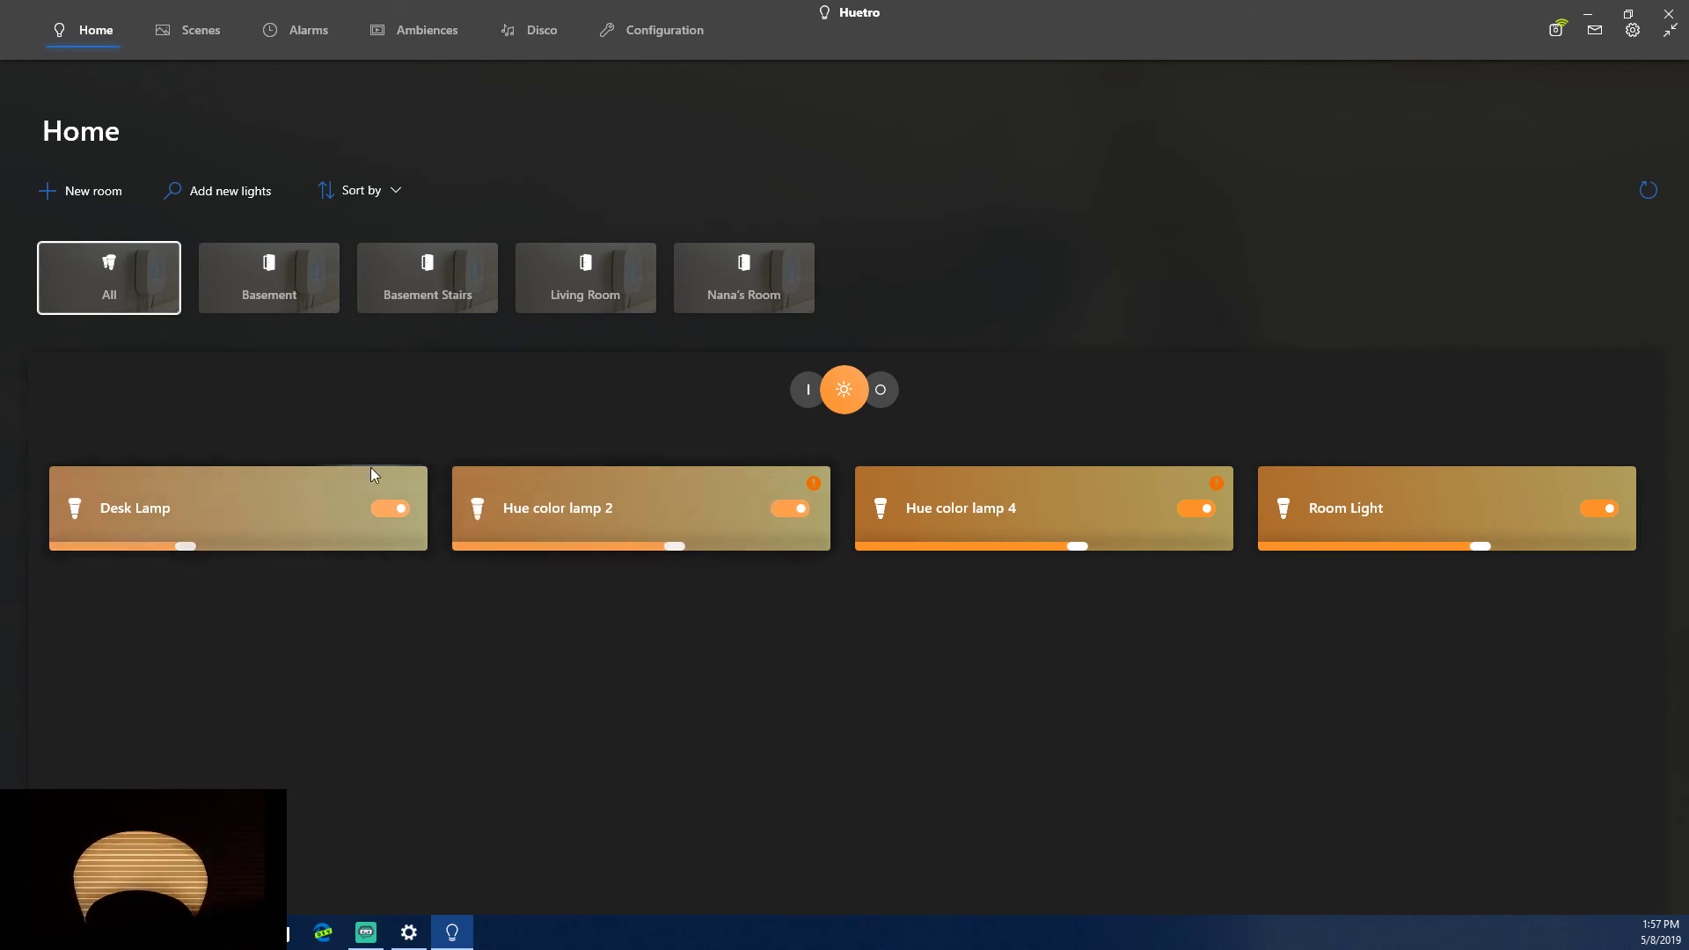
left_click_drag(392, 540, 448, 557)
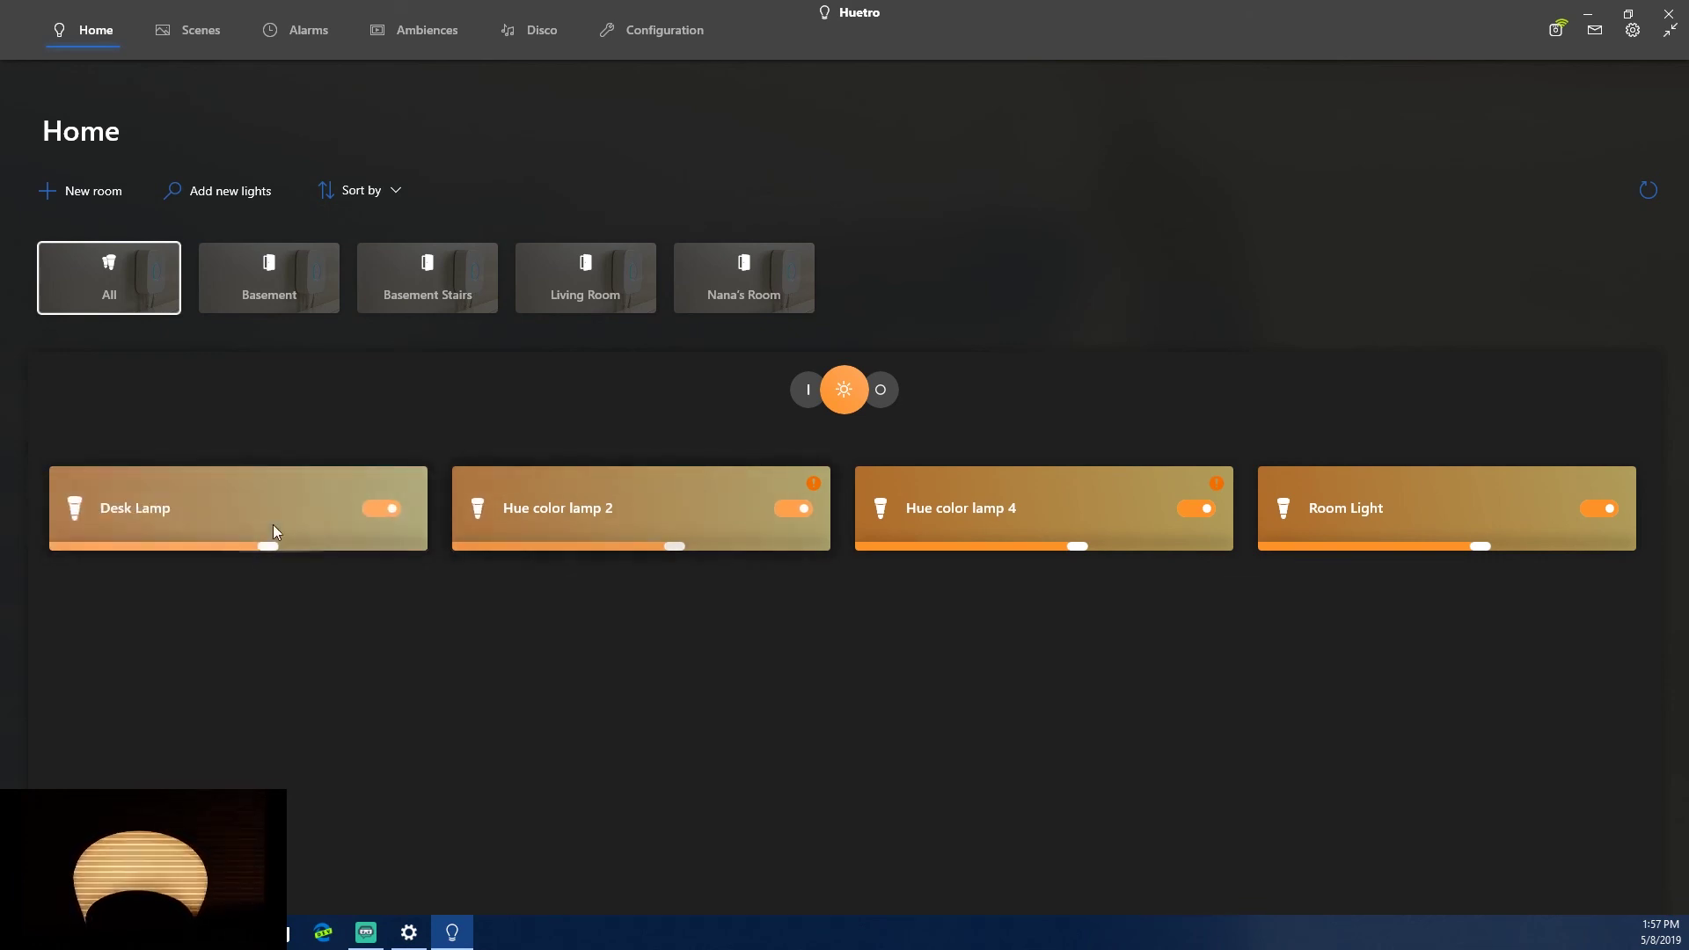
left_click_drag(251, 535, 396, 558)
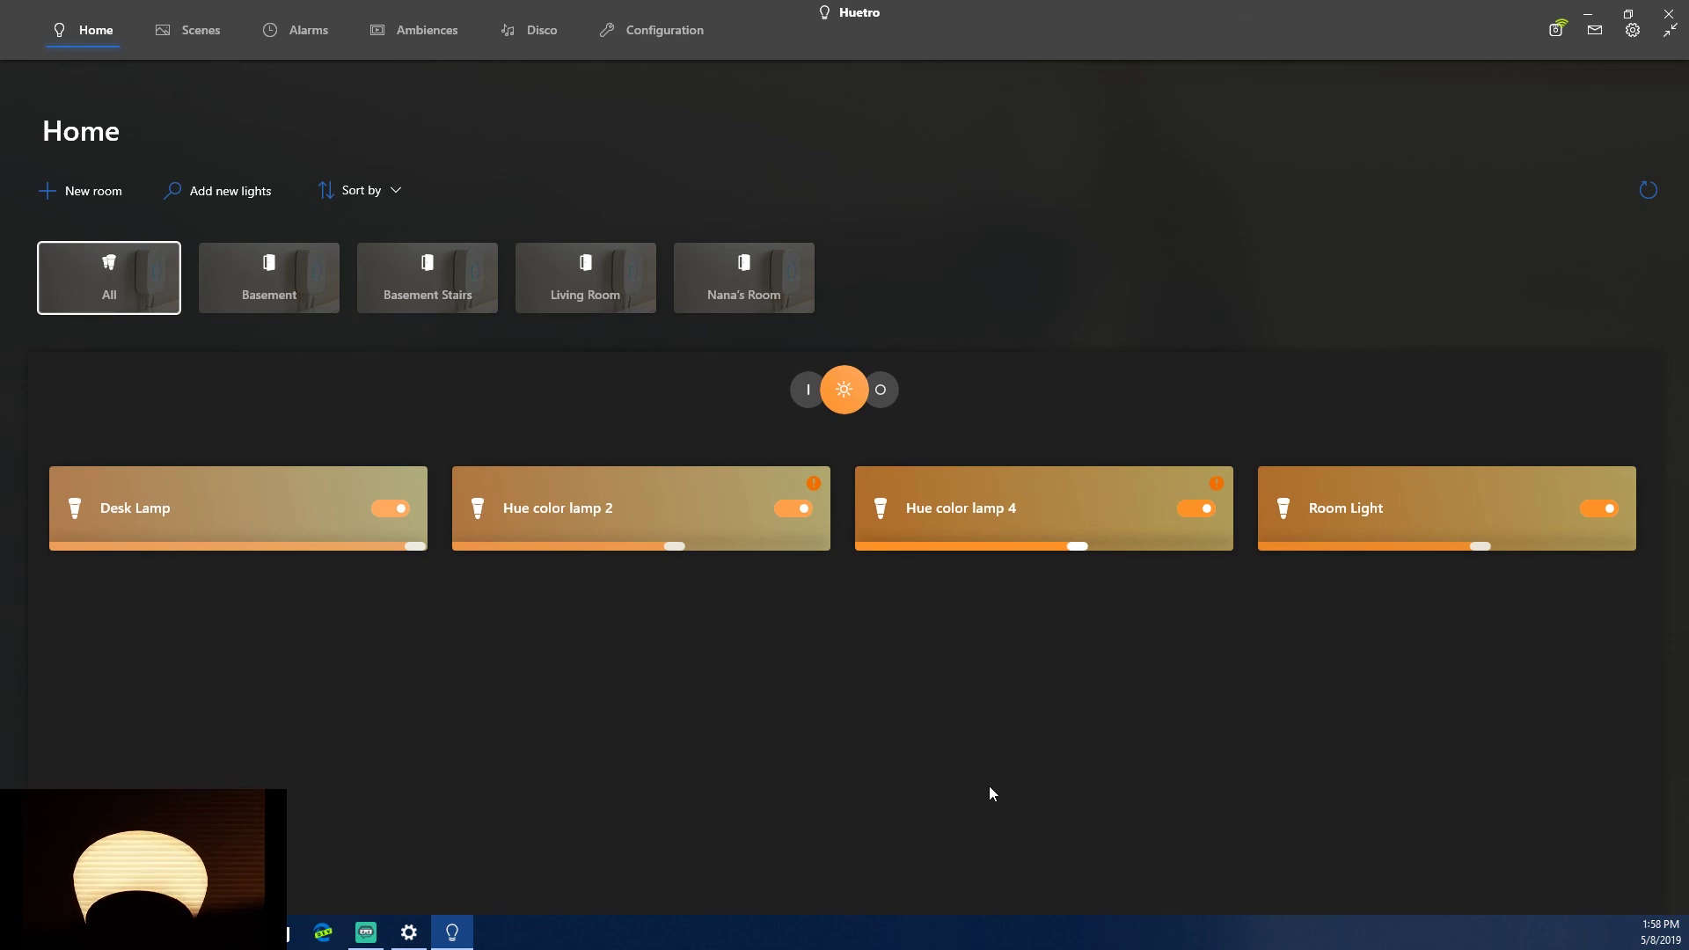
left_click(1646, 192)
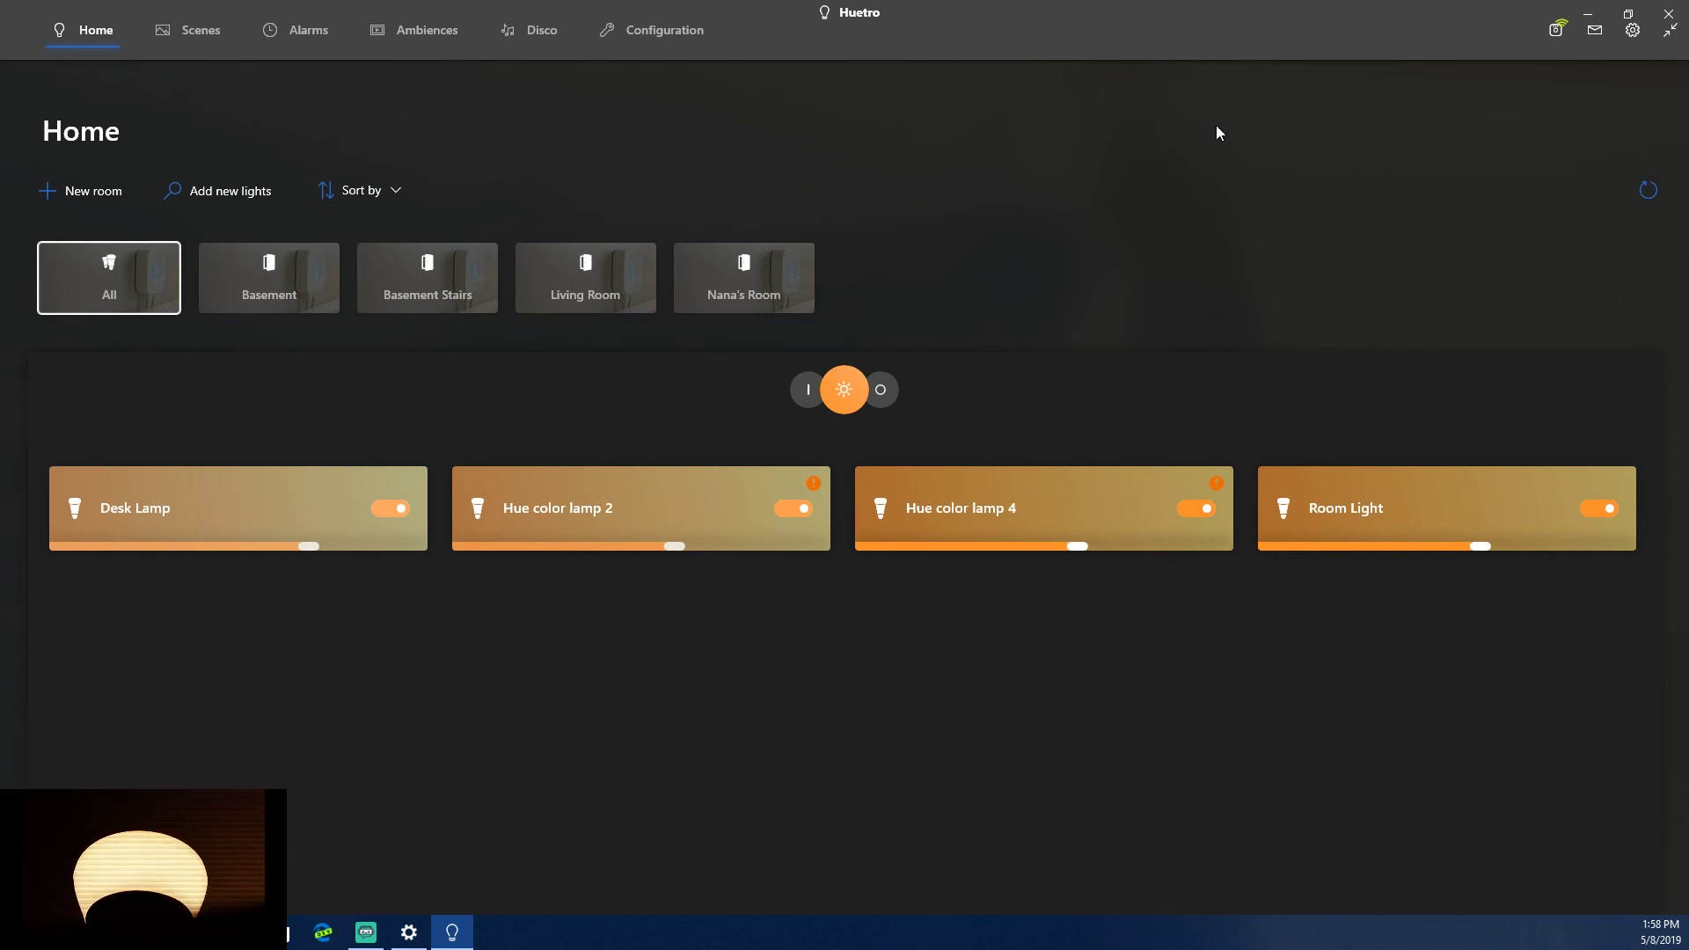
- Open the Ambiences page and dismiss the Huetro Premium purchase offer to view the presets
left_click(405, 39)
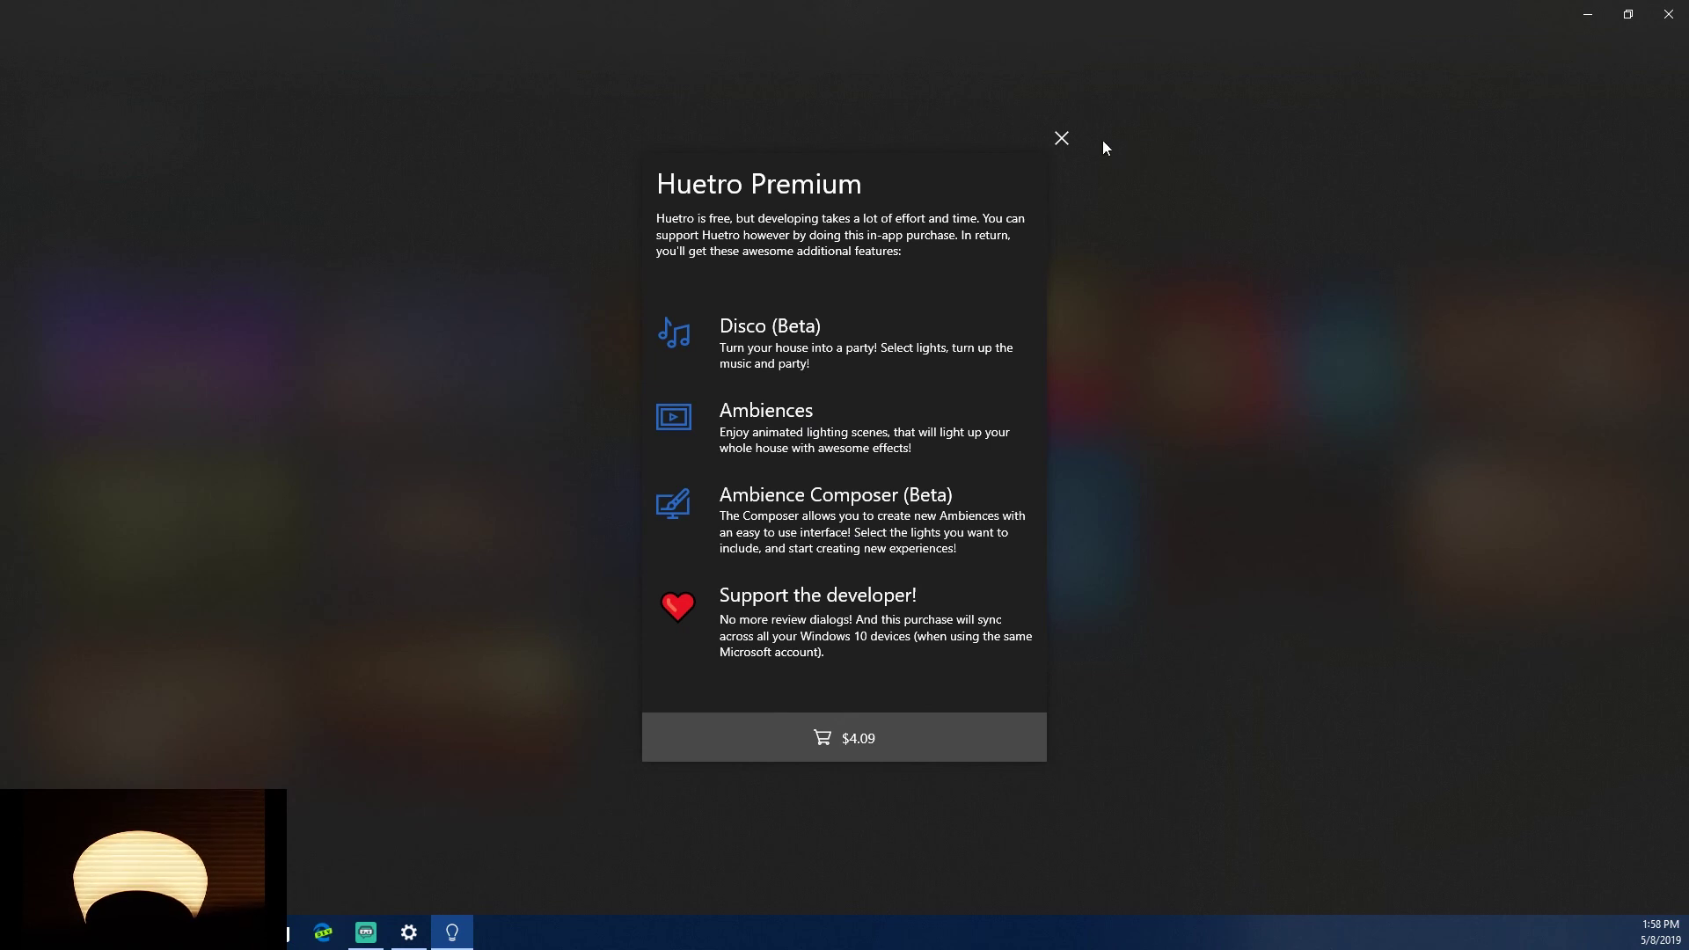
left_click(1061, 138)
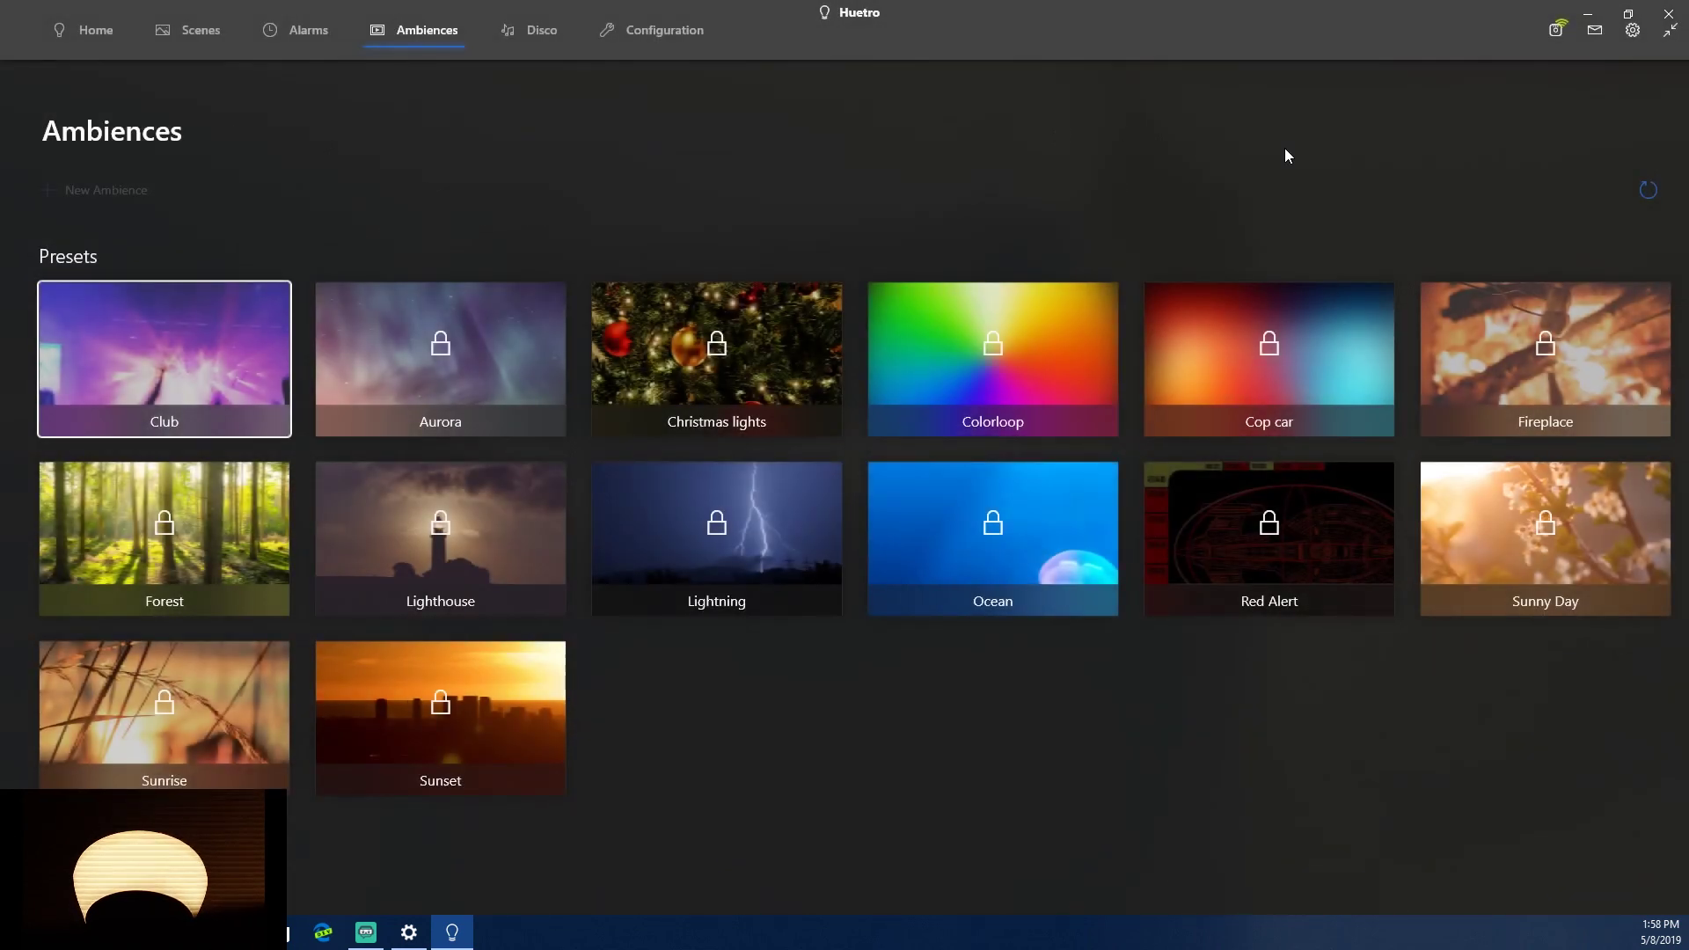